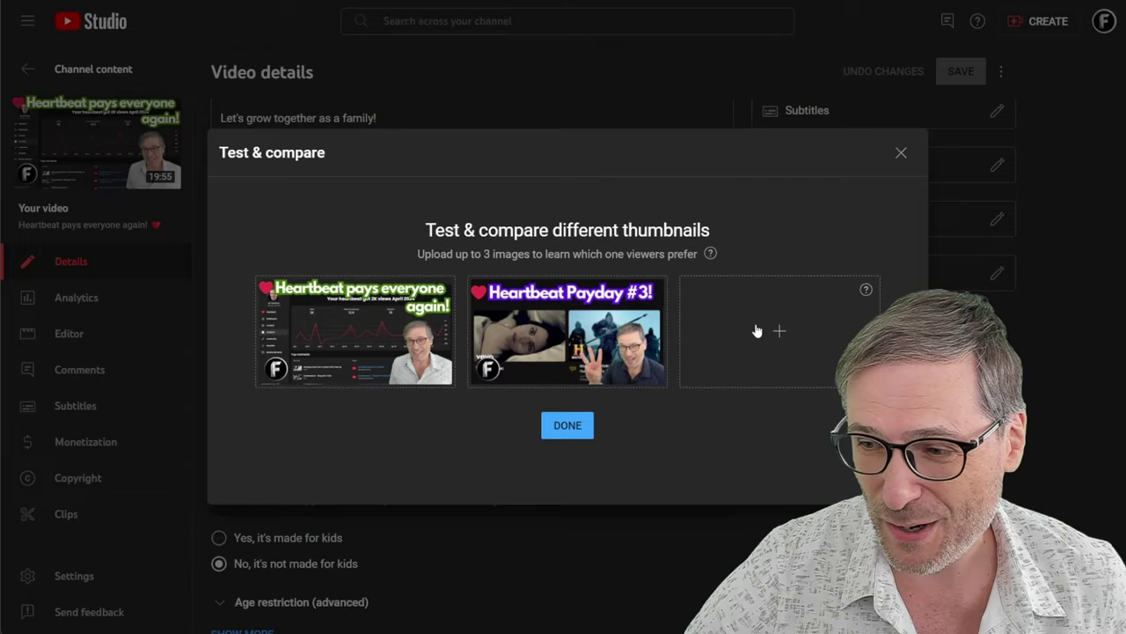
# Fill the empty third thumbnail slot with the image Heartbeat Payday #3.jpg.
pyautogui.click(756, 331)
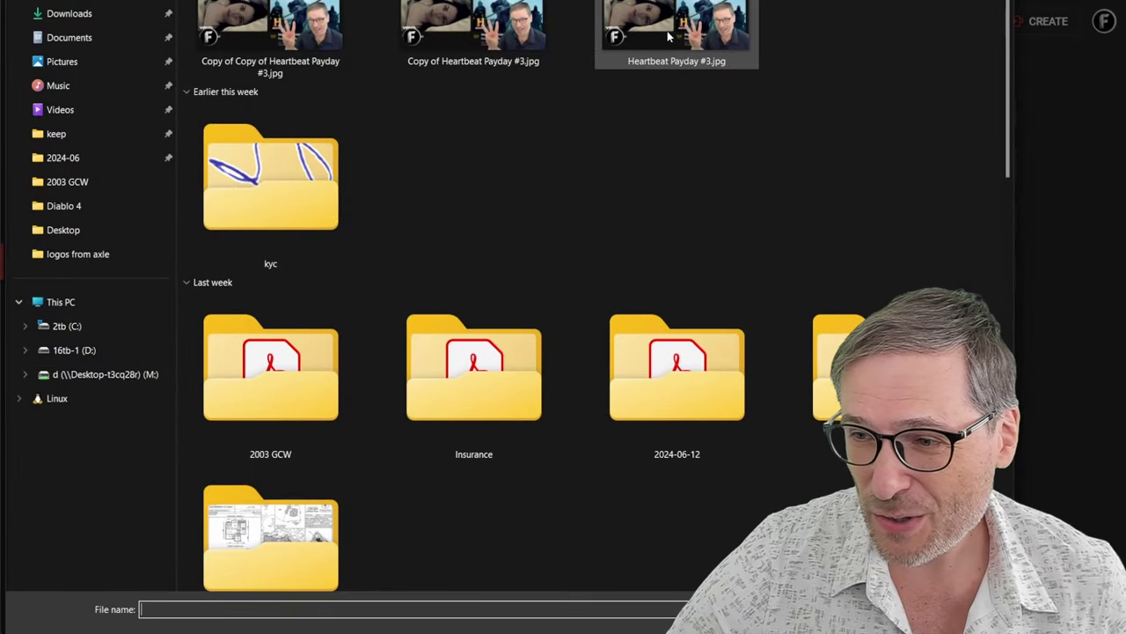
pyautogui.doubleClick(667, 35)
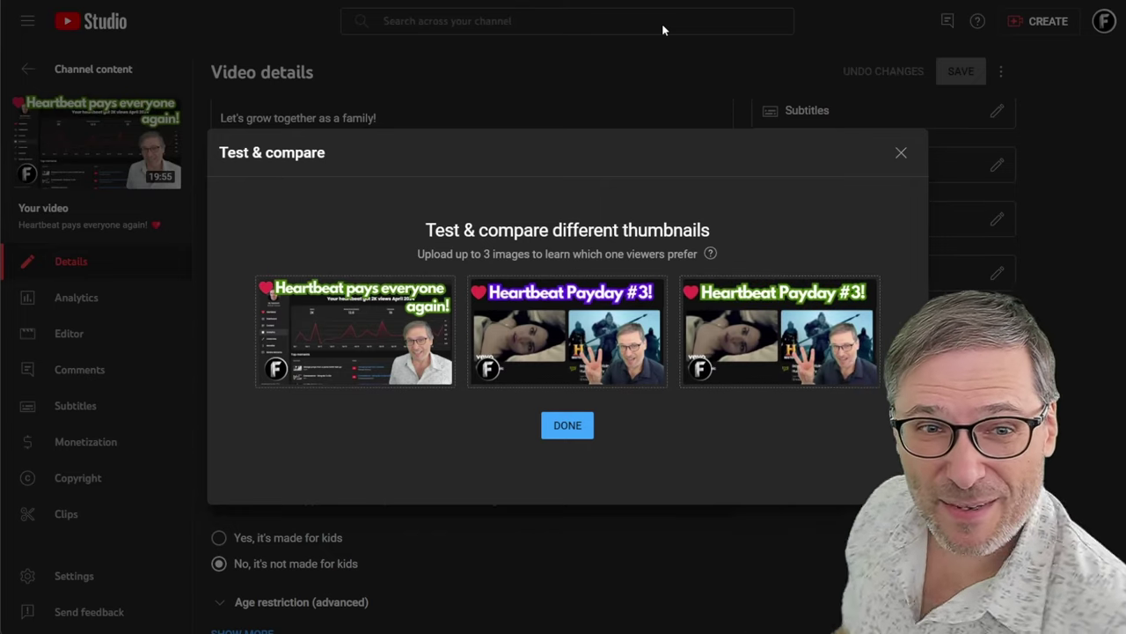
# Close the Test & compare window and bring up the thumbnail's Options menu again.
pyautogui.click(900, 155)
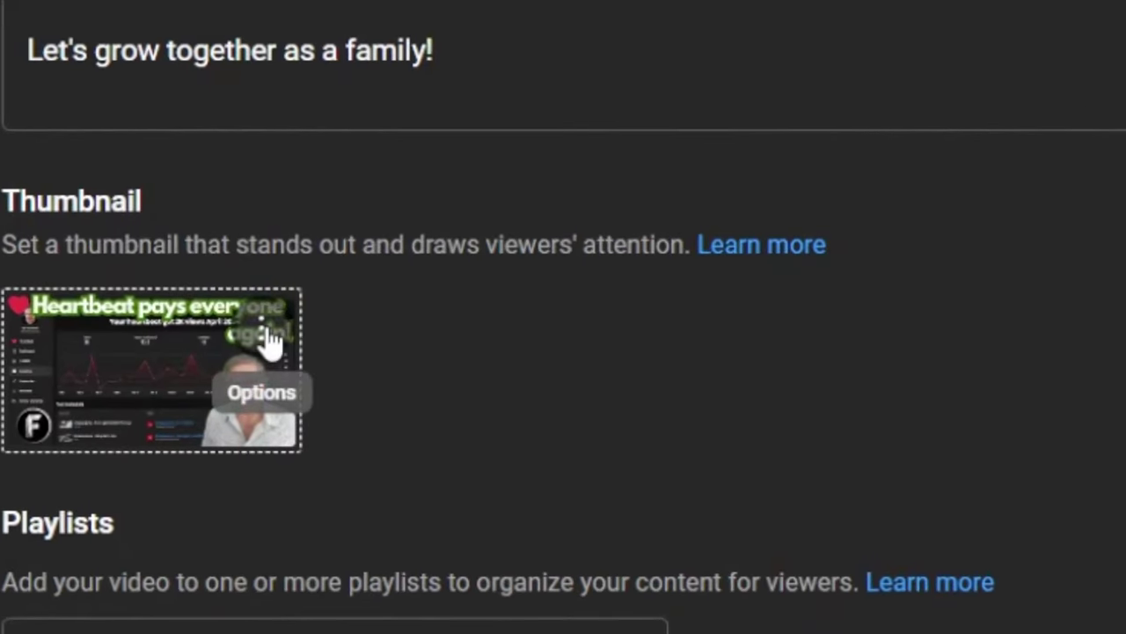
pyautogui.click(270, 339)
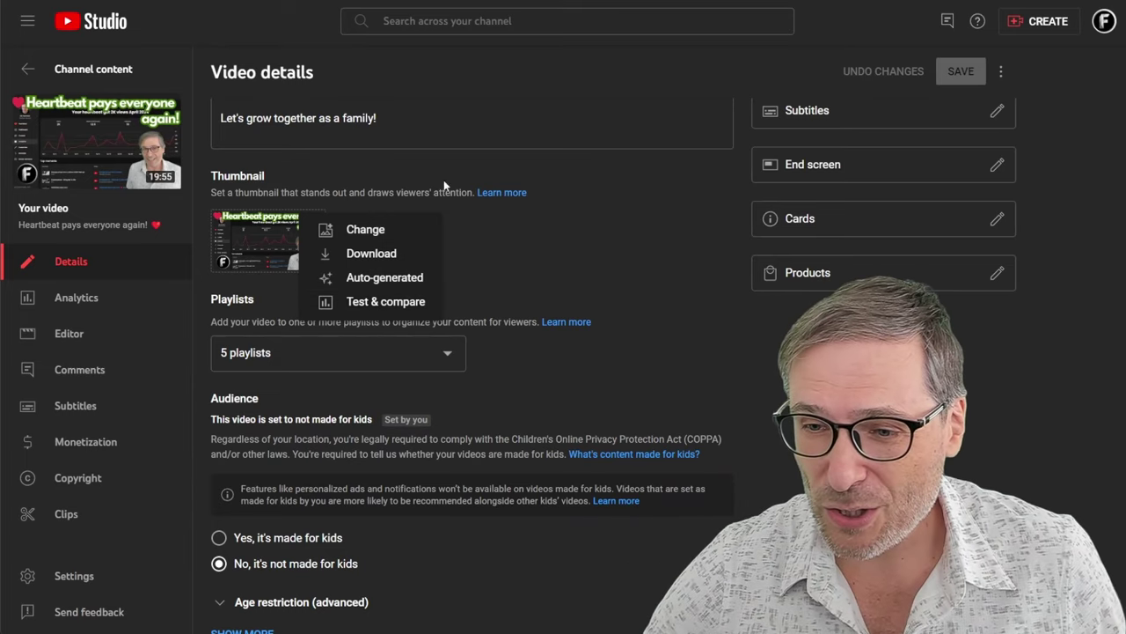
# Go to the channel's Content list and open the Civilization VII trailer's details.
pyautogui.click(123, 28)
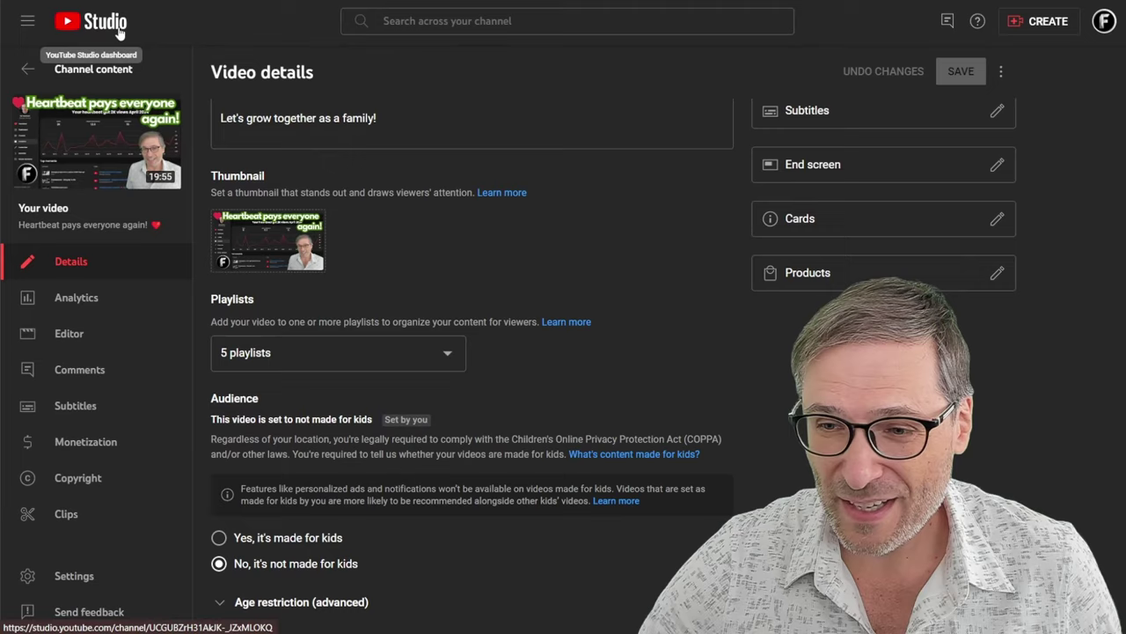
pyautogui.click(118, 20)
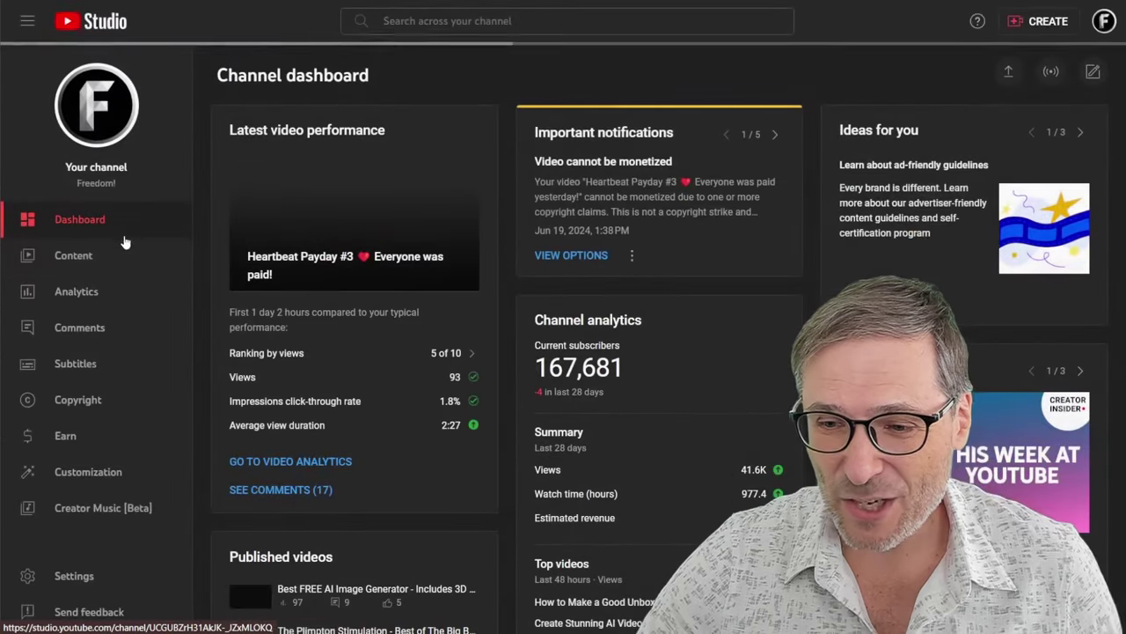
pyautogui.click(96, 257)
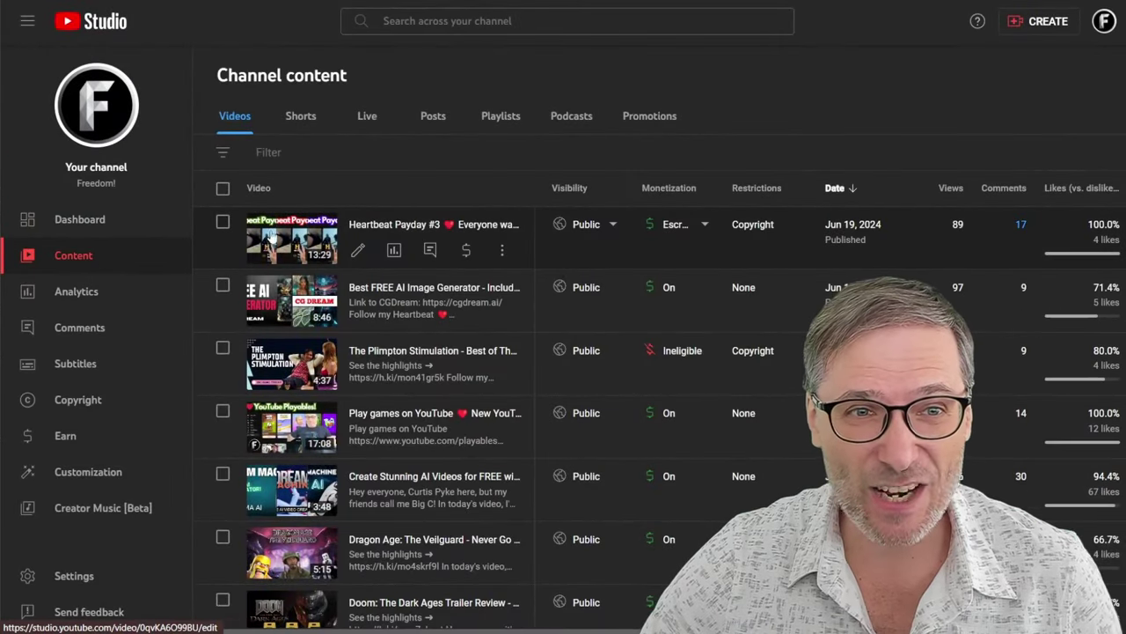
pyautogui.scroll(-2, 384, 256)
pyautogui.scroll(-1, 388, 290)
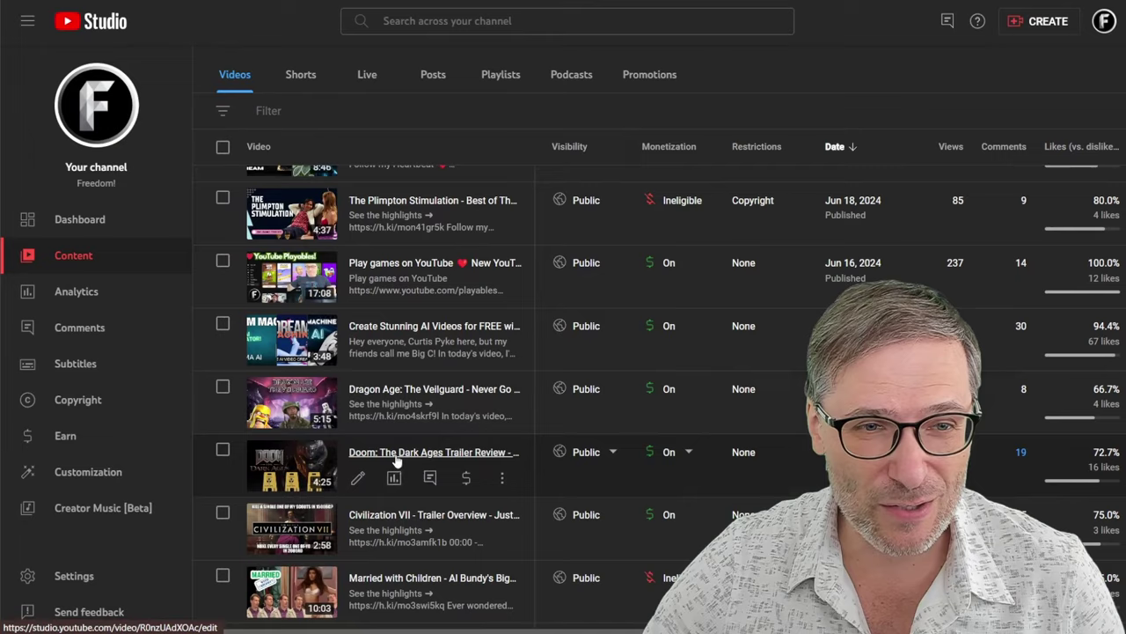
pyautogui.click(359, 540)
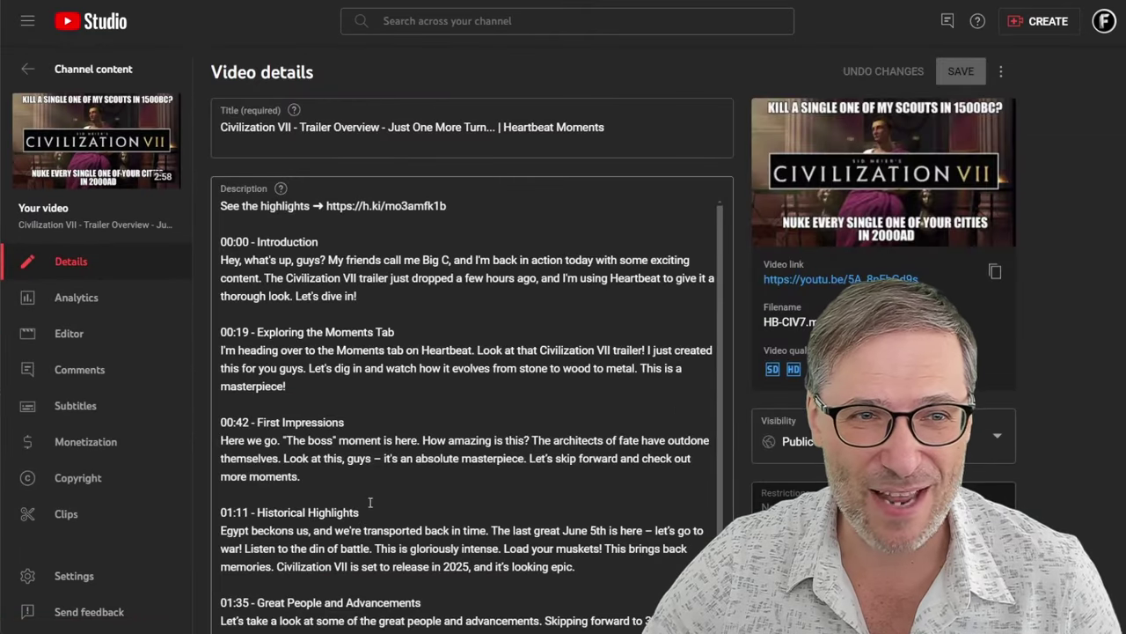
# View the trailer thumbnail's Test & compare window, then close it.
pyautogui.scroll(-5, 752, 429)
pyautogui.scroll(-2, 761, 422)
pyautogui.scroll(-1, 764, 420)
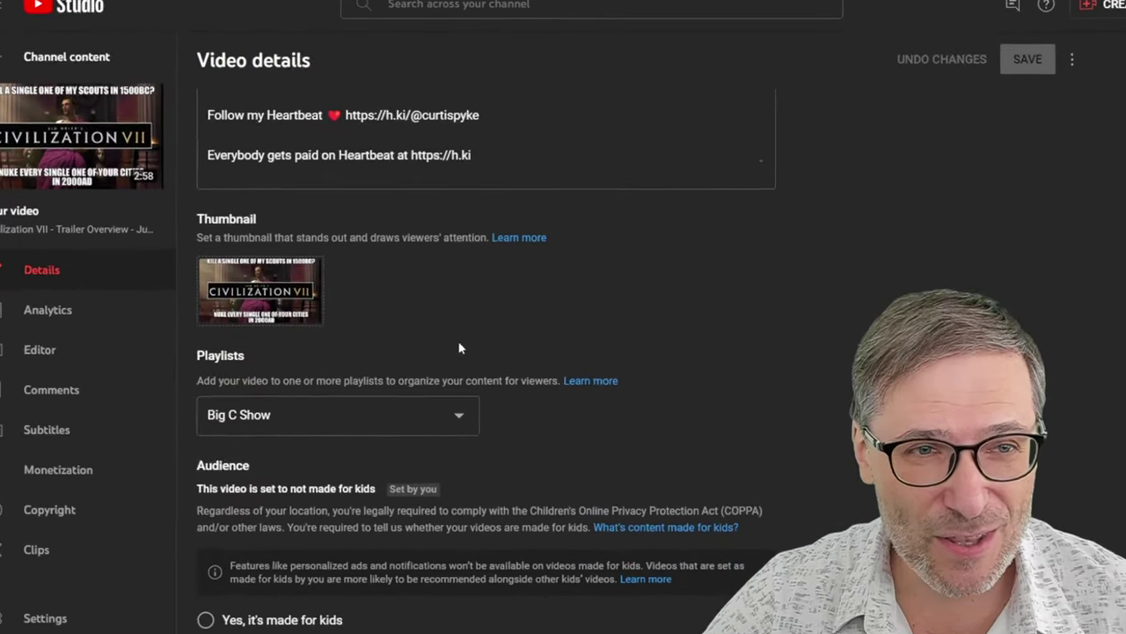
pyautogui.click(274, 363)
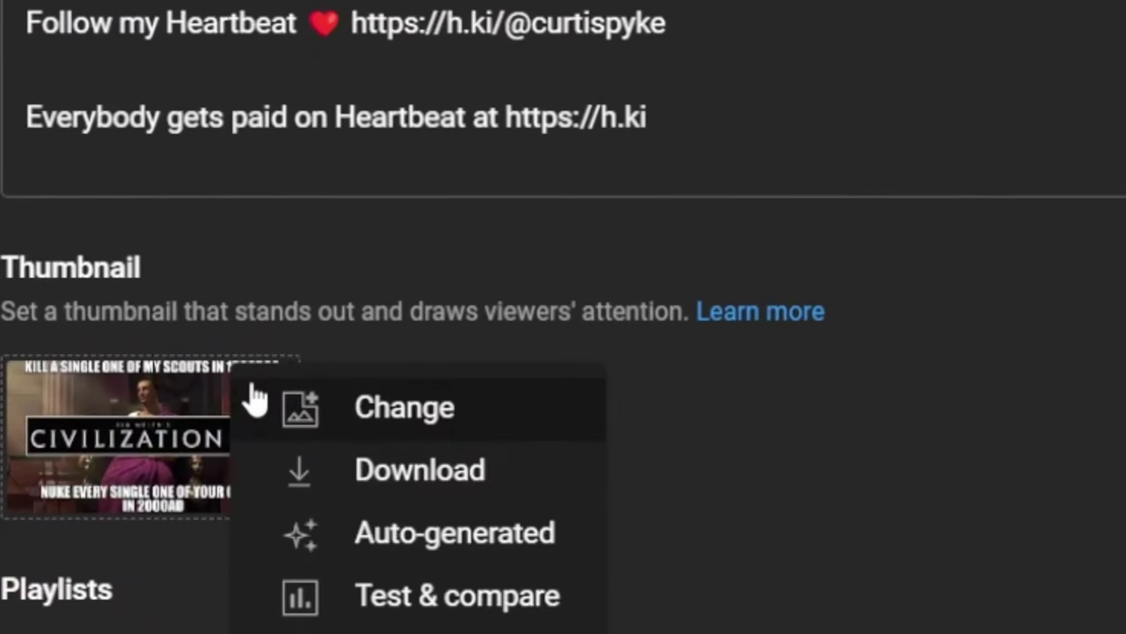
pyautogui.click(480, 598)
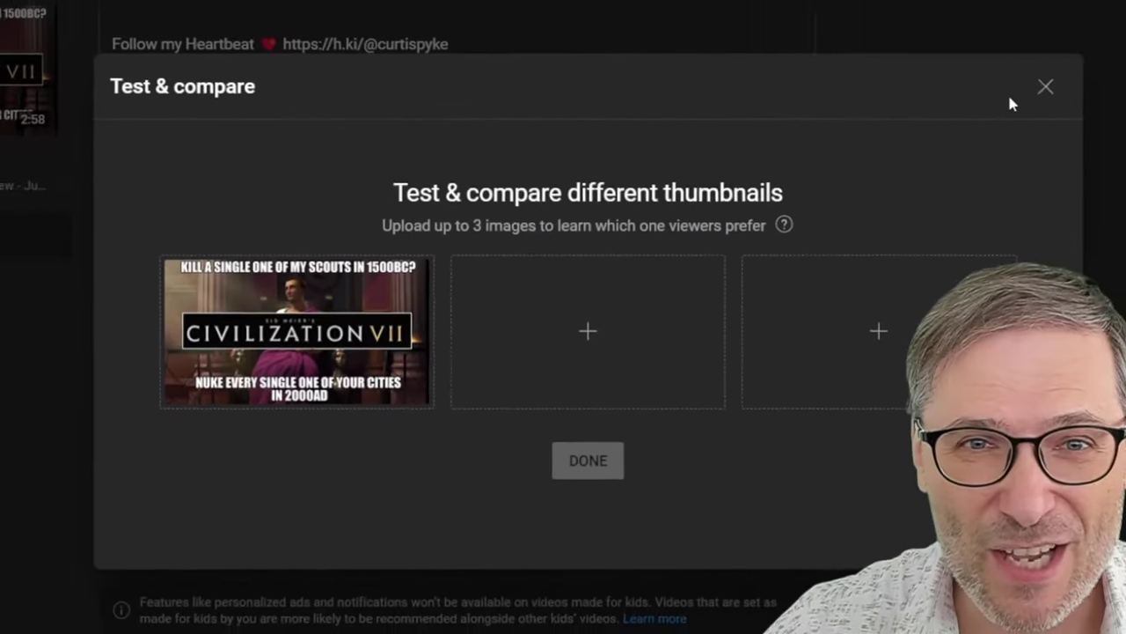
pyautogui.click(1045, 87)
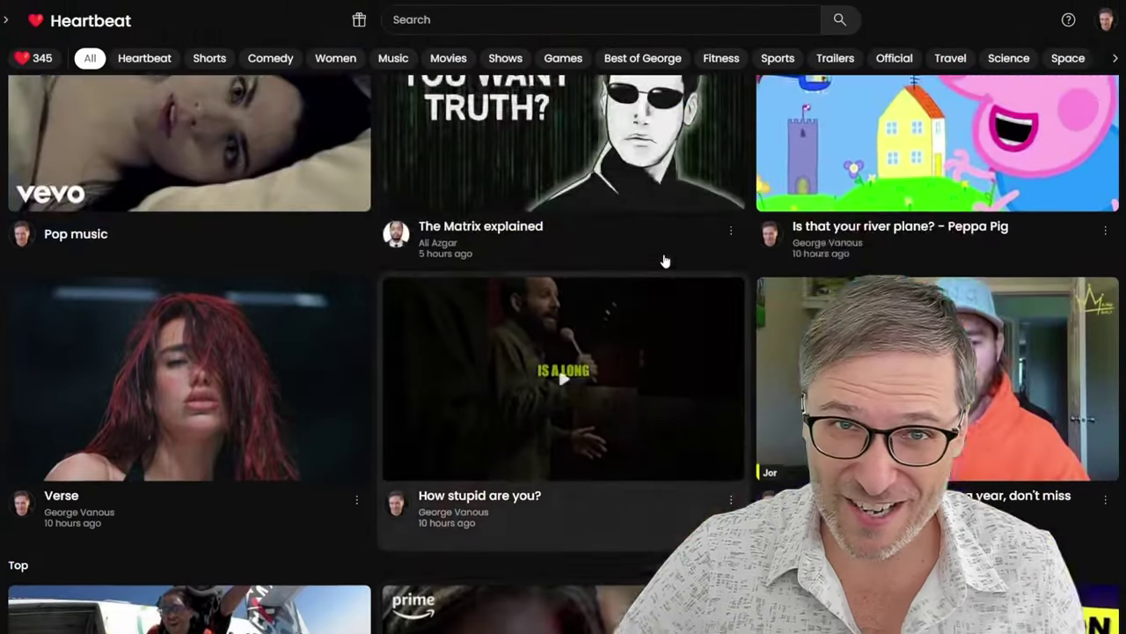
# Scroll the Heartbeat home feed past New moments down to the Trending row.
pyautogui.scroll(1, 665, 262)
pyautogui.scroll(-9, 685, 259)
pyautogui.scroll(-4, 684, 259)
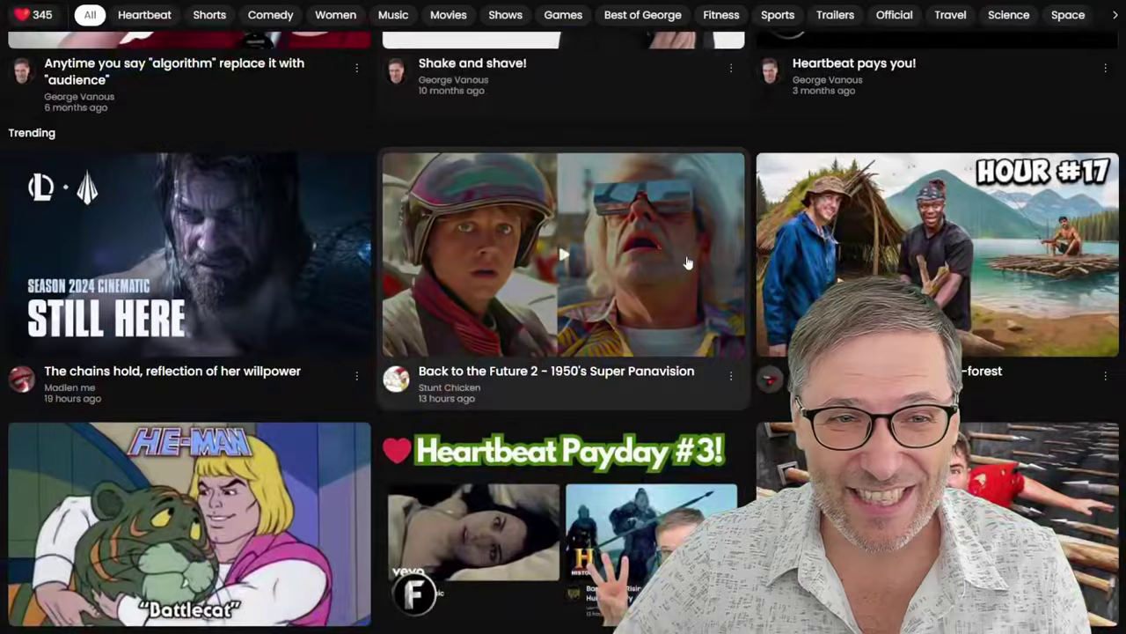
pyautogui.scroll(-3, 685, 259)
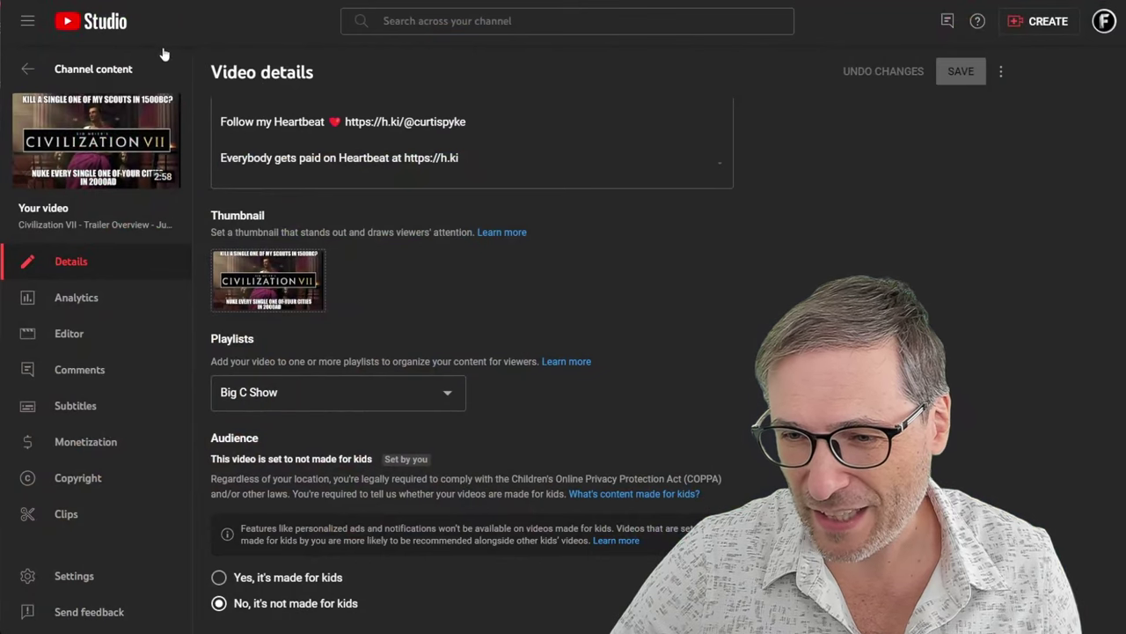
# Check the AI Image Generator video's thumbnail test report (about 48% vs 52%), then close it.
pyautogui.click(29, 74)
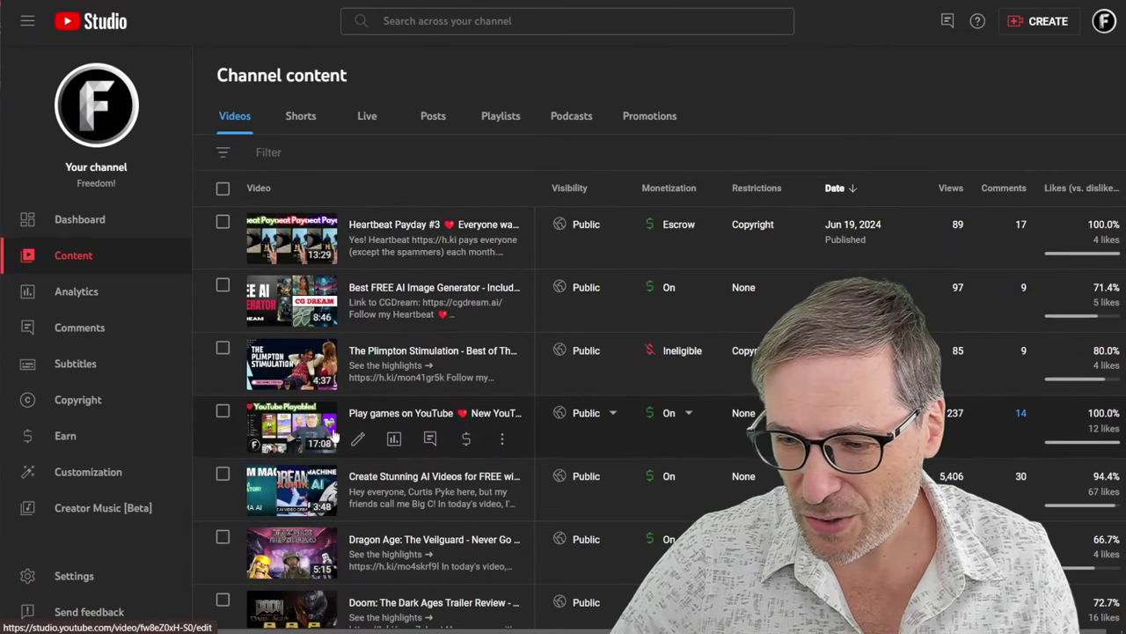
pyautogui.click(350, 307)
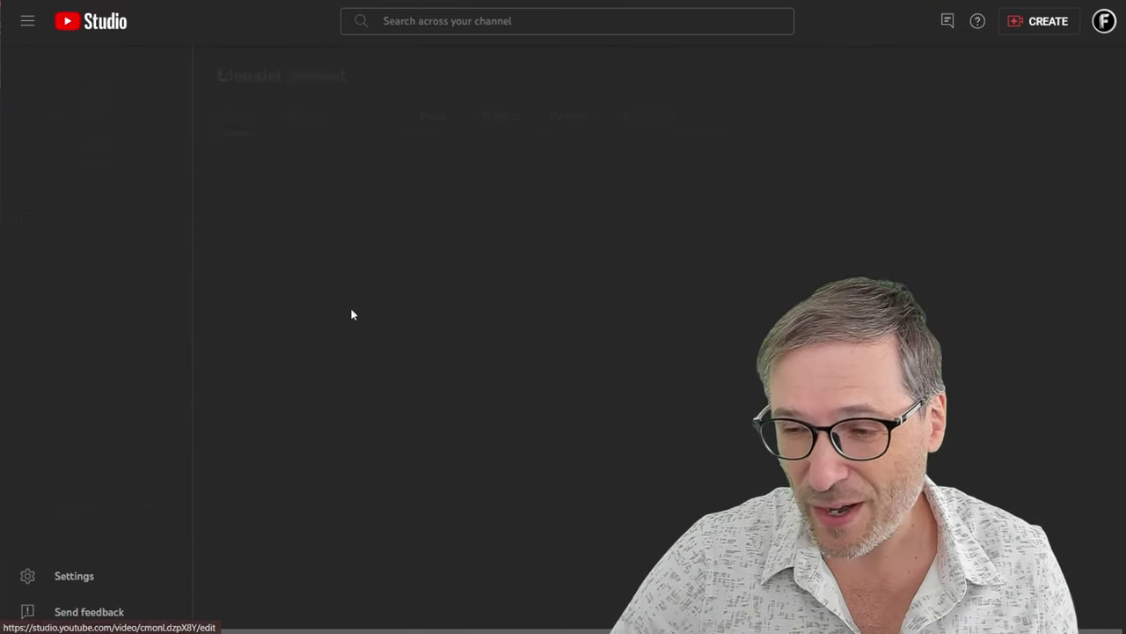
pyautogui.scroll(-4, 374, 300)
pyautogui.scroll(-4, 368, 264)
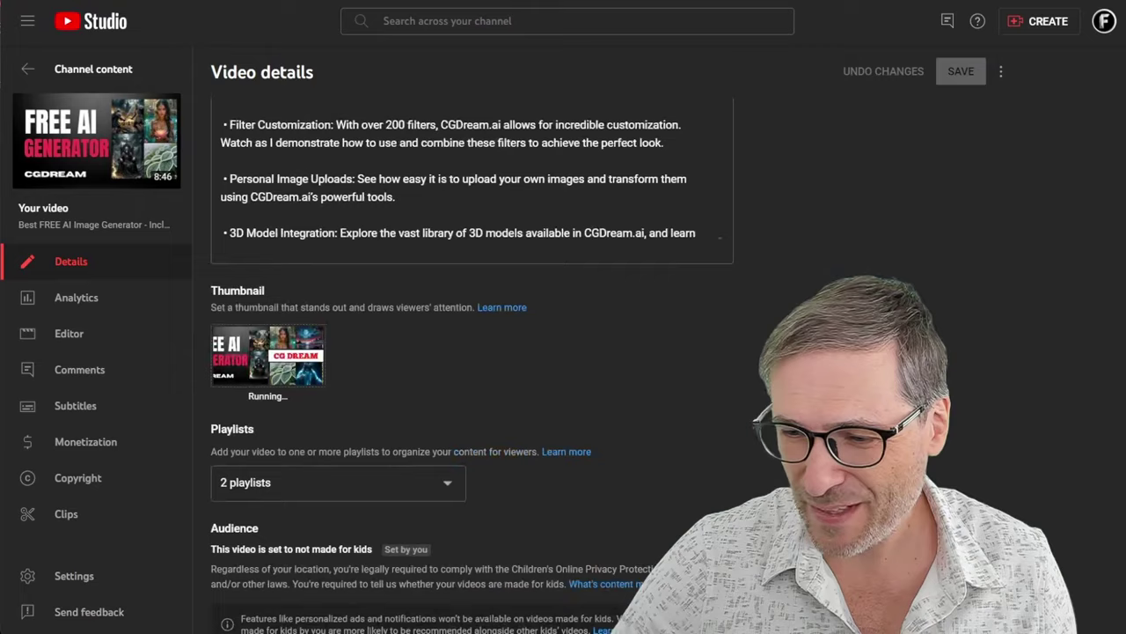
pyautogui.scroll(-2, 361, 234)
pyautogui.click(314, 188)
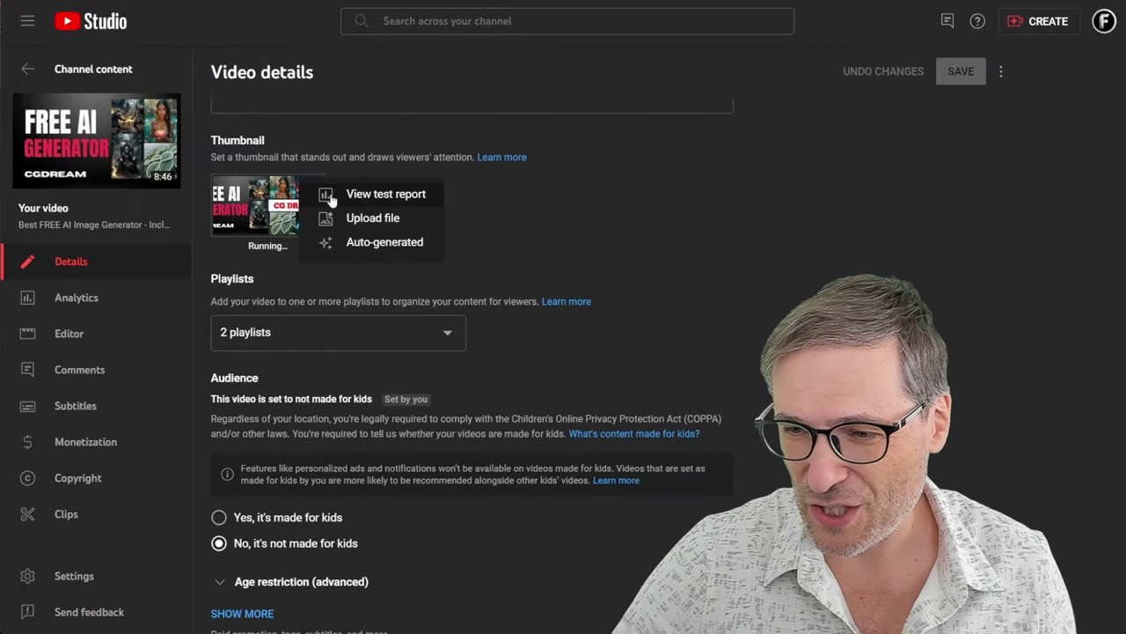
pyautogui.click(348, 192)
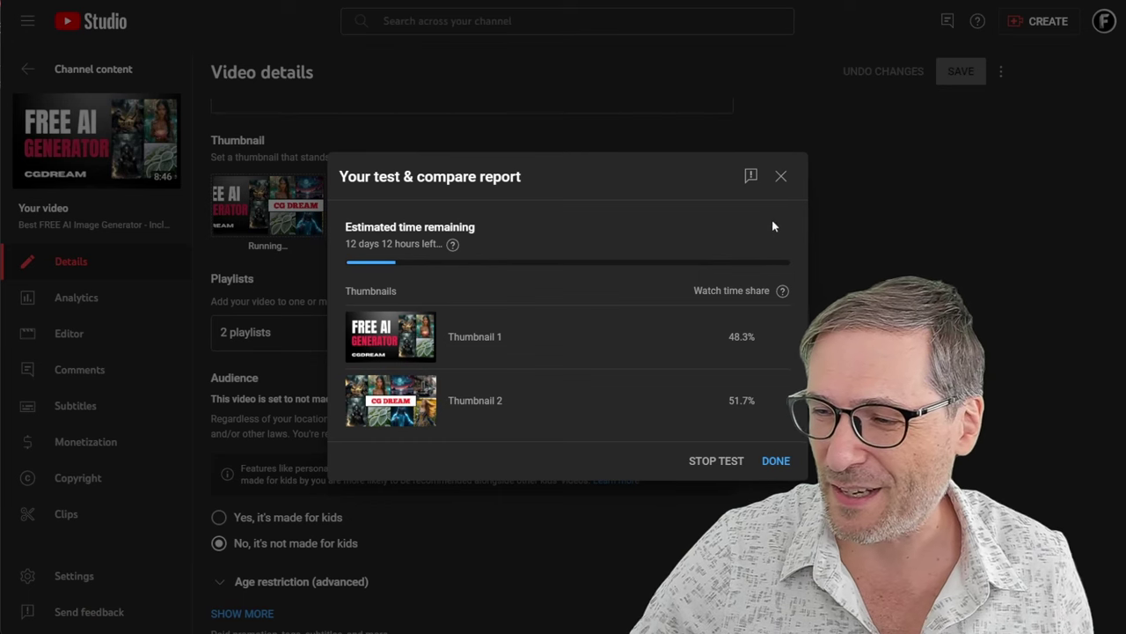
pyautogui.click(781, 176)
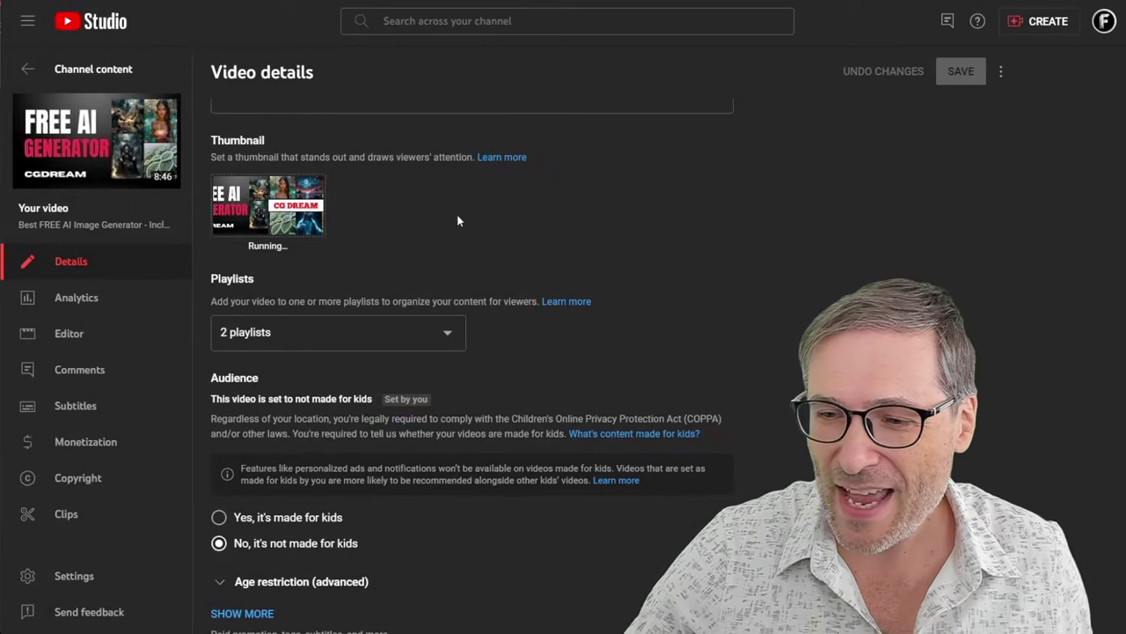
# View Heartbeat Payday #3's three-thumbnail test report, about 12 days remaining.
pyautogui.click(84, 76)
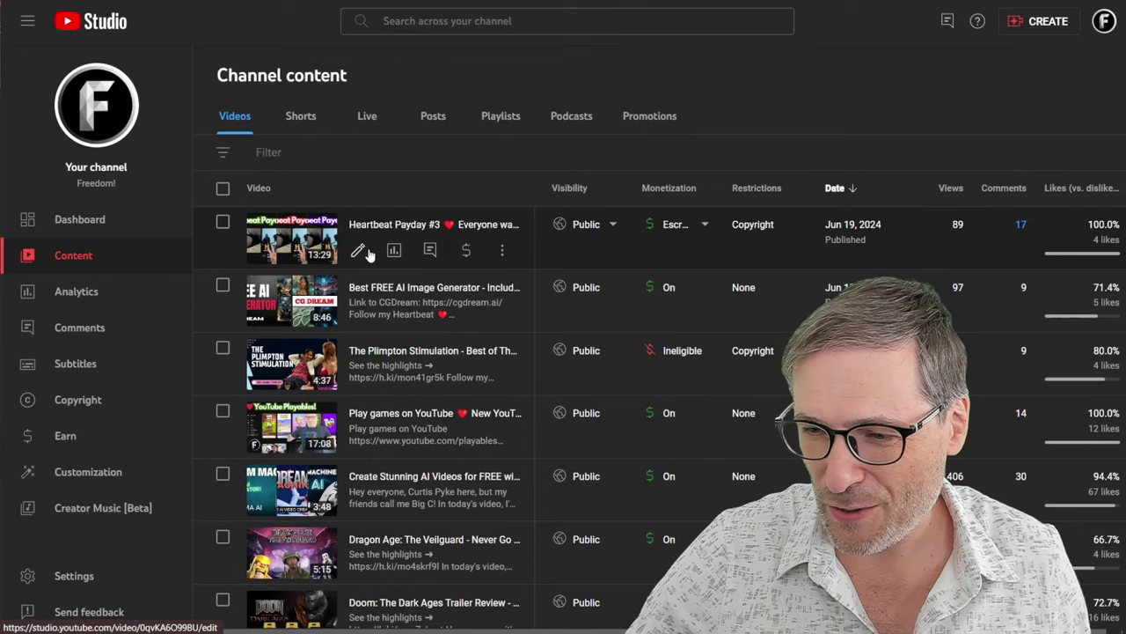
pyautogui.click(368, 251)
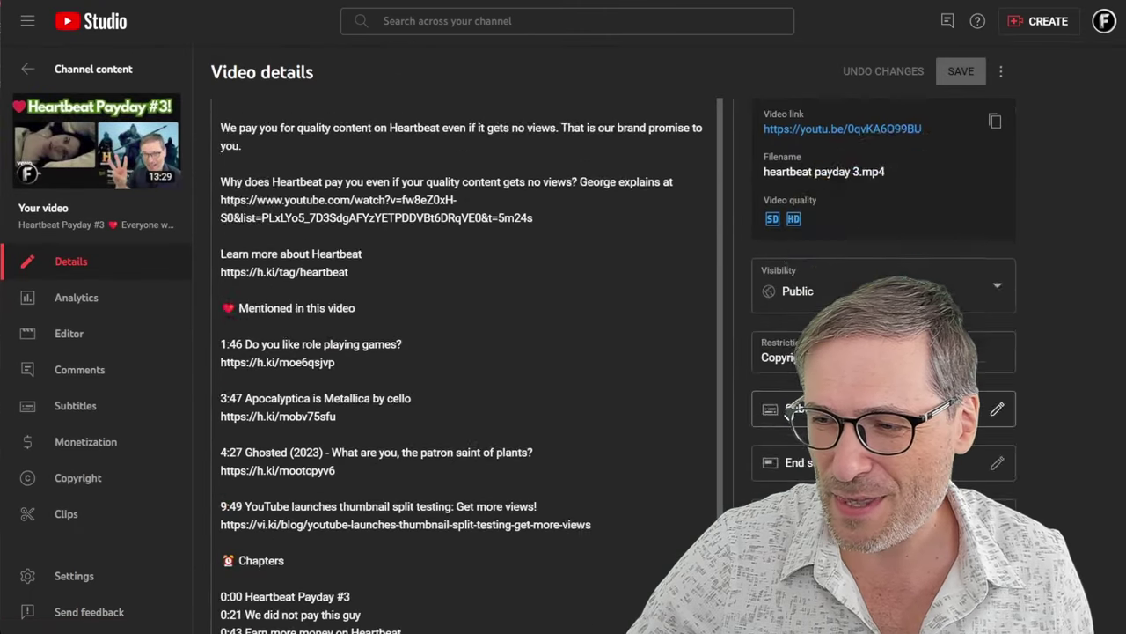
pyautogui.scroll(-10, 466, 352)
pyautogui.scroll(-2, 467, 352)
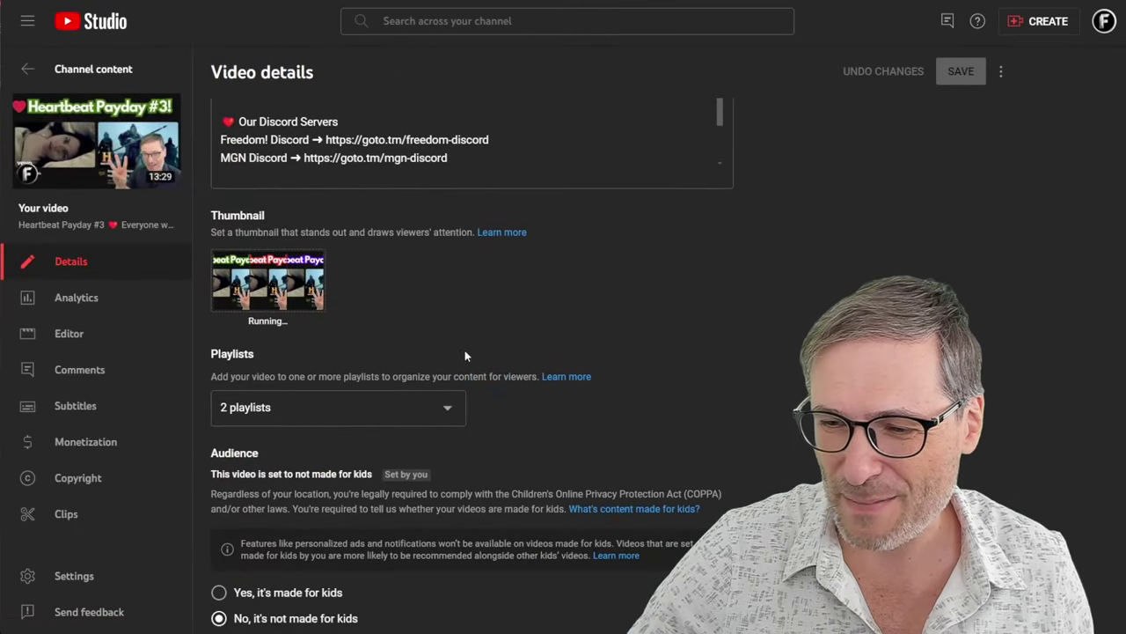
pyautogui.click(309, 268)
pyautogui.click(357, 266)
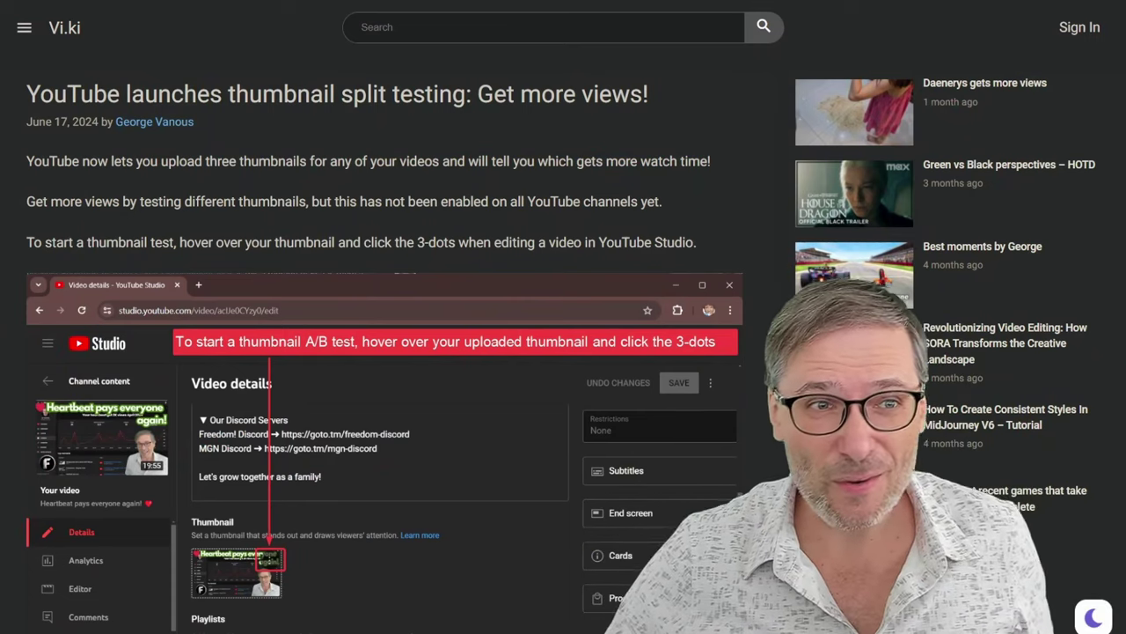
# Select the article title and read down to the report example and 36-hour results note.
pyautogui.moveTo(27, 92); pyautogui.dragTo(549, 77)
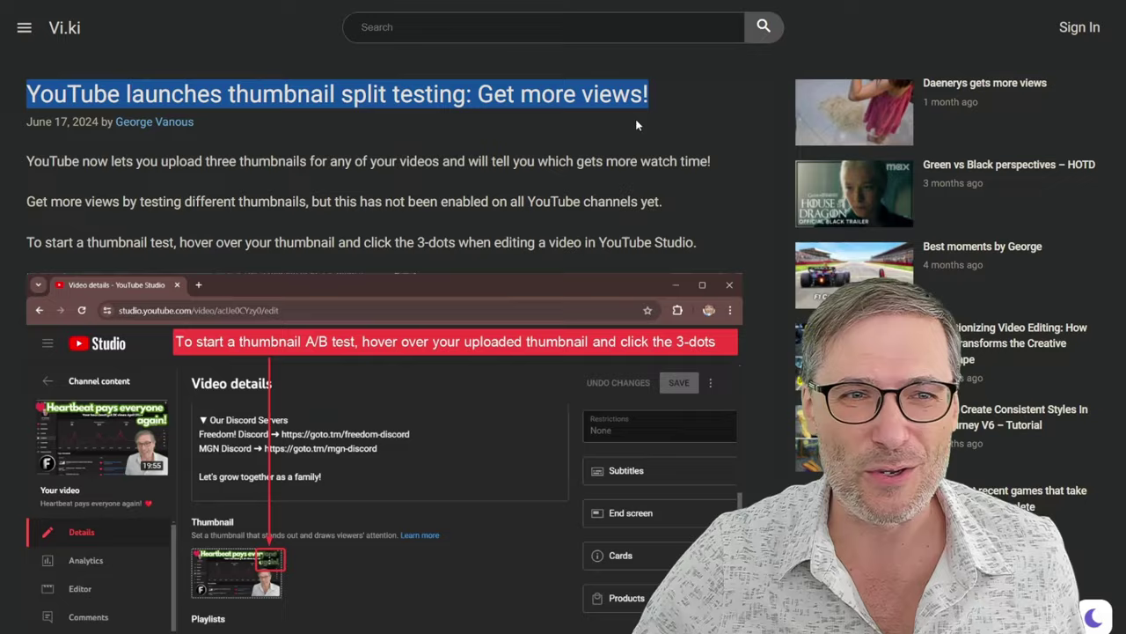
pyautogui.scroll(-2, 617, 146)
pyautogui.scroll(-1, 528, 211)
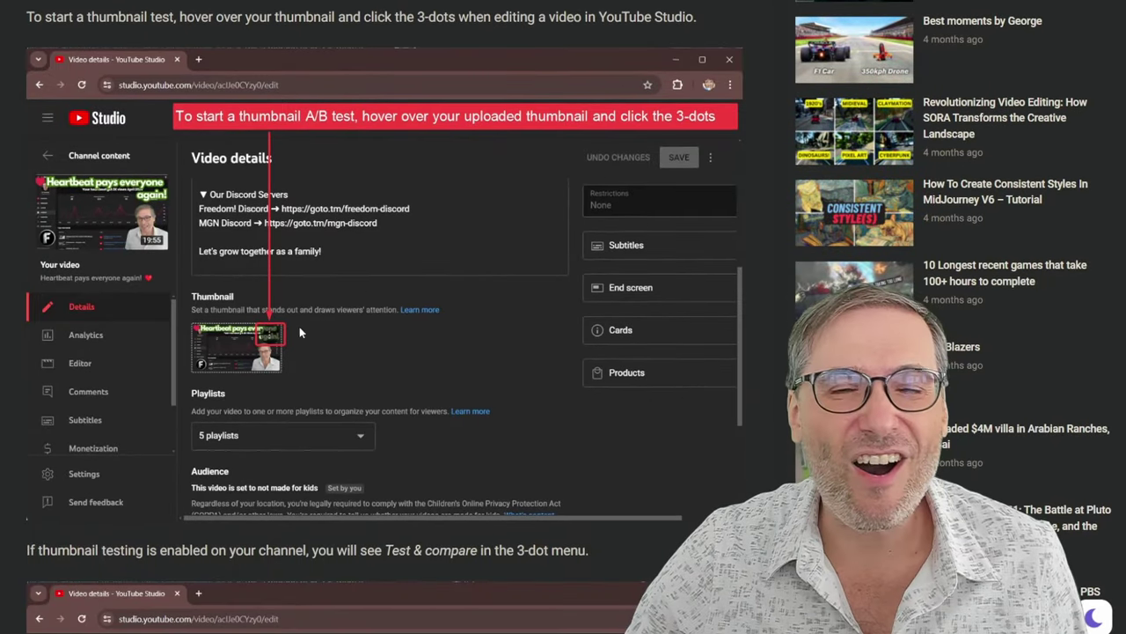
pyautogui.scroll(-2, 319, 330)
pyautogui.scroll(-2, 320, 330)
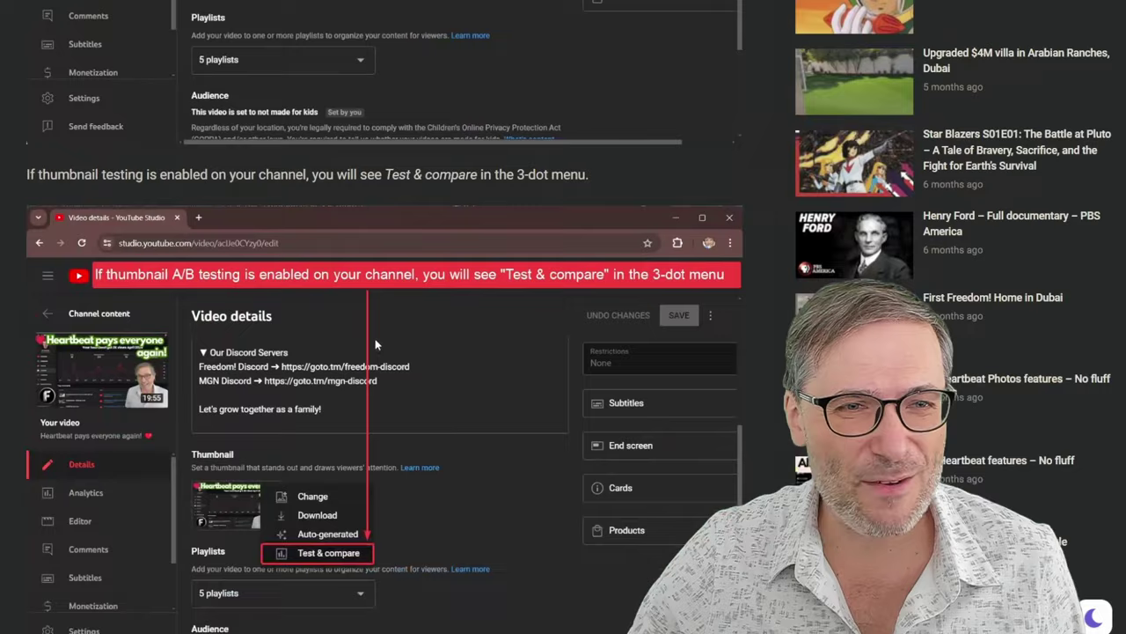
pyautogui.scroll(-3, 320, 330)
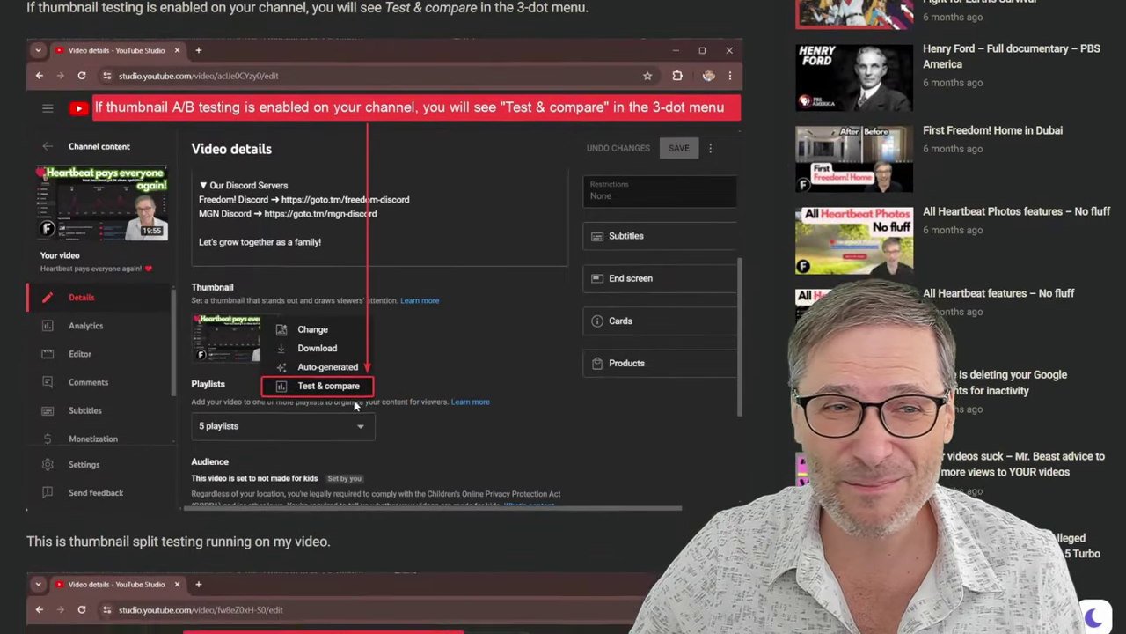
pyautogui.scroll(-4, 352, 378)
pyautogui.scroll(-3, 361, 343)
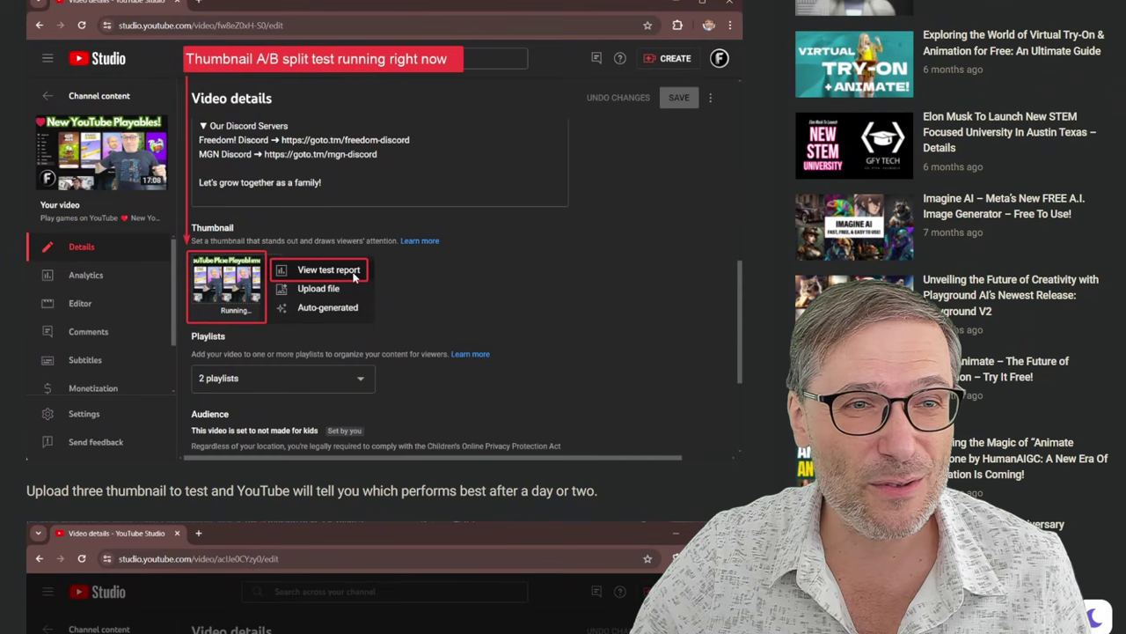
pyautogui.scroll(-3, 356, 278)
pyautogui.scroll(-2, 378, 308)
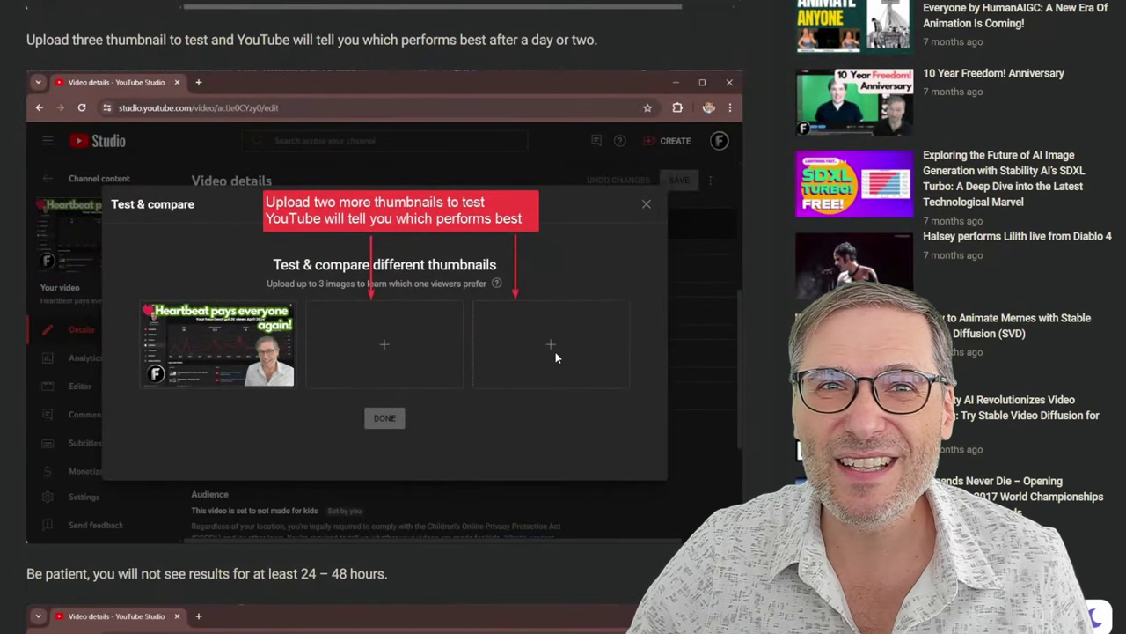
pyautogui.scroll(-2, 548, 355)
pyautogui.scroll(-2, 556, 349)
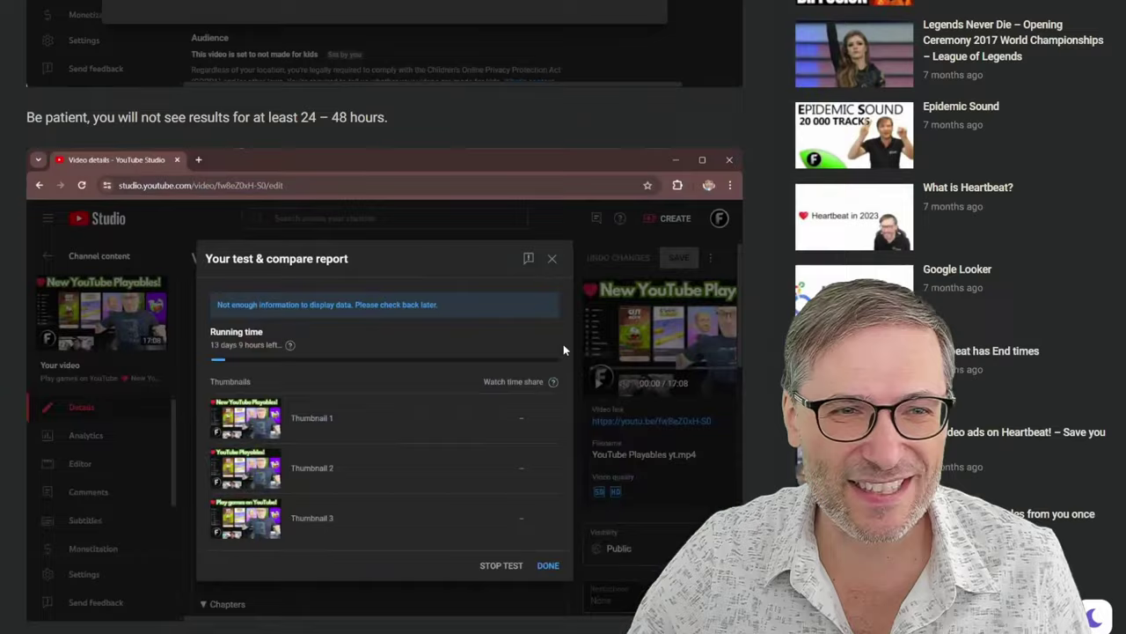
pyautogui.scroll(-4, 563, 344)
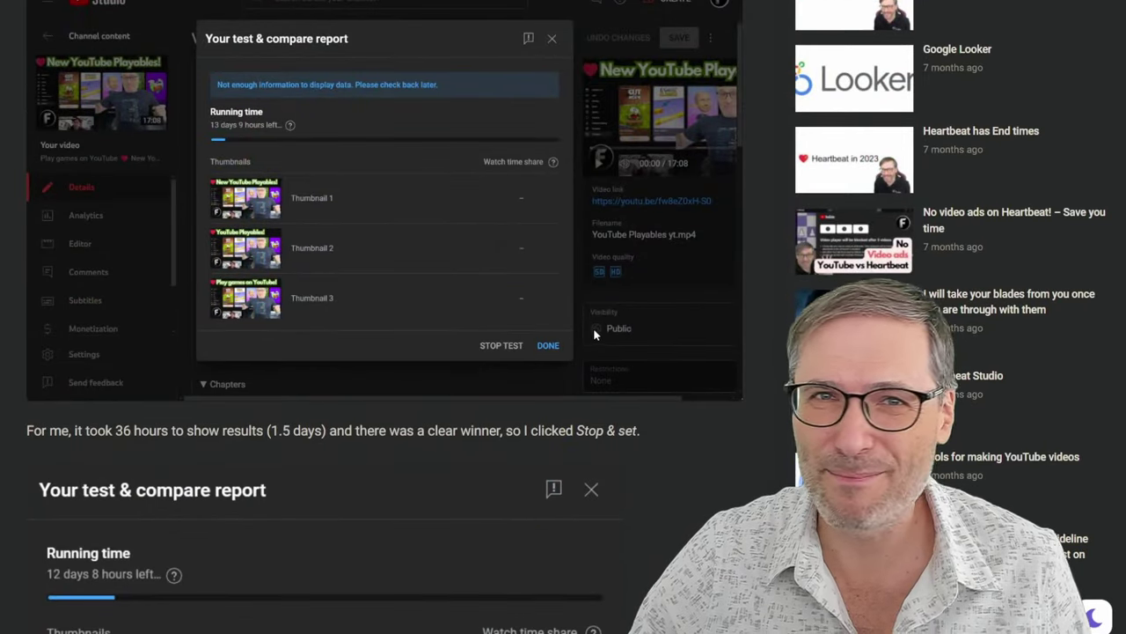
# Scroll through the Stop and set thumbnail section, final results and alternative titles, then back up.
pyautogui.scroll(-2, 604, 326)
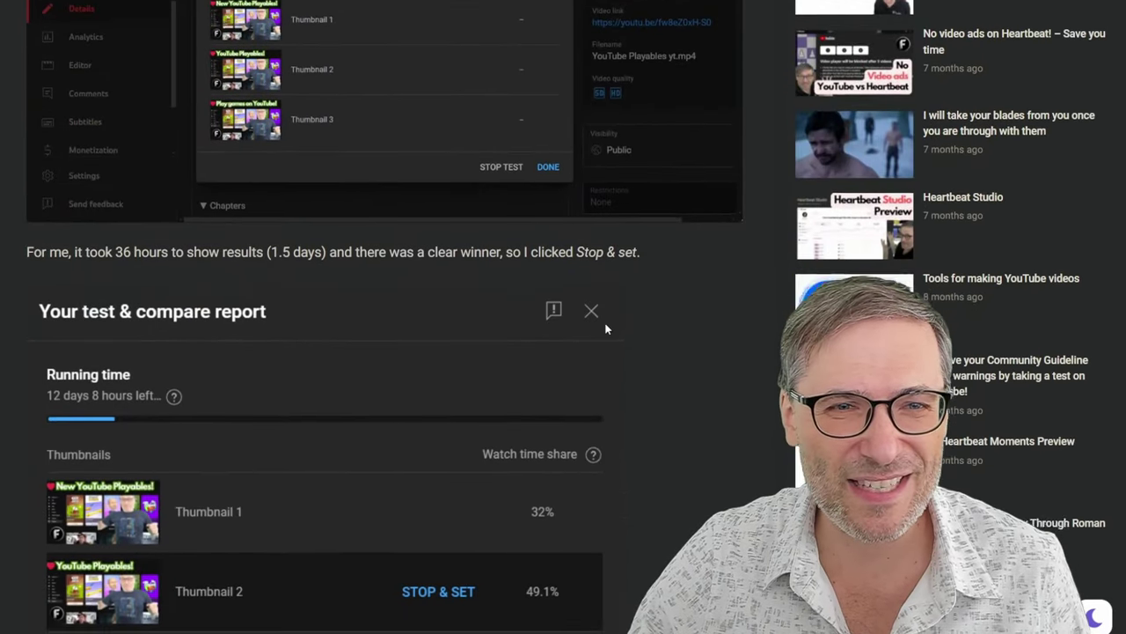
pyautogui.scroll(-4, 609, 325)
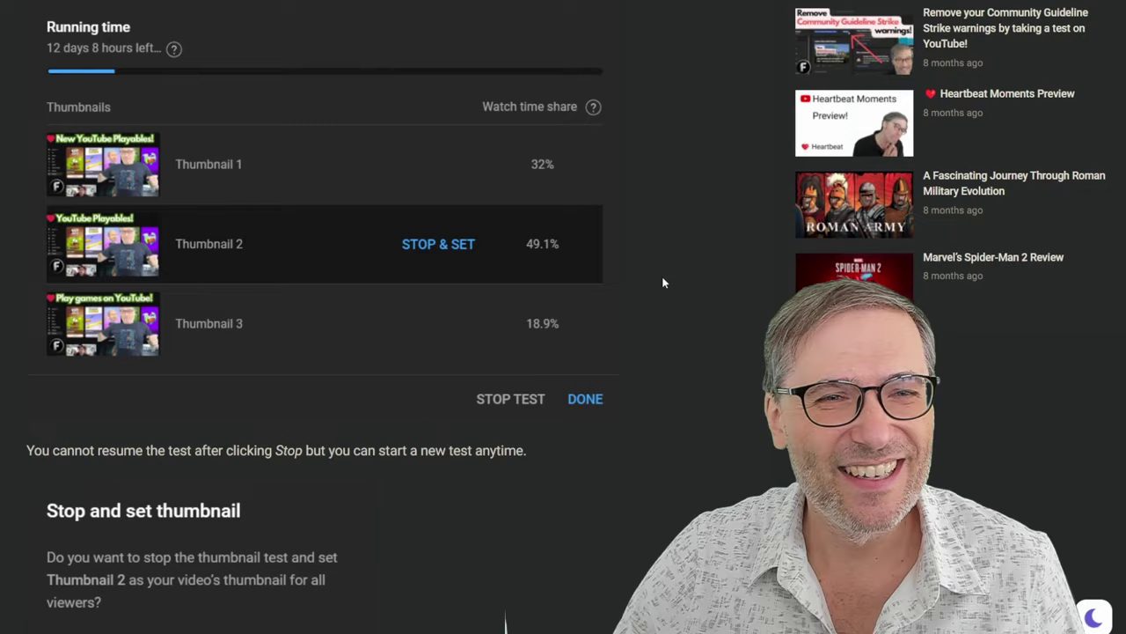
pyautogui.scroll(-3, 665, 278)
pyautogui.scroll(-3, 651, 273)
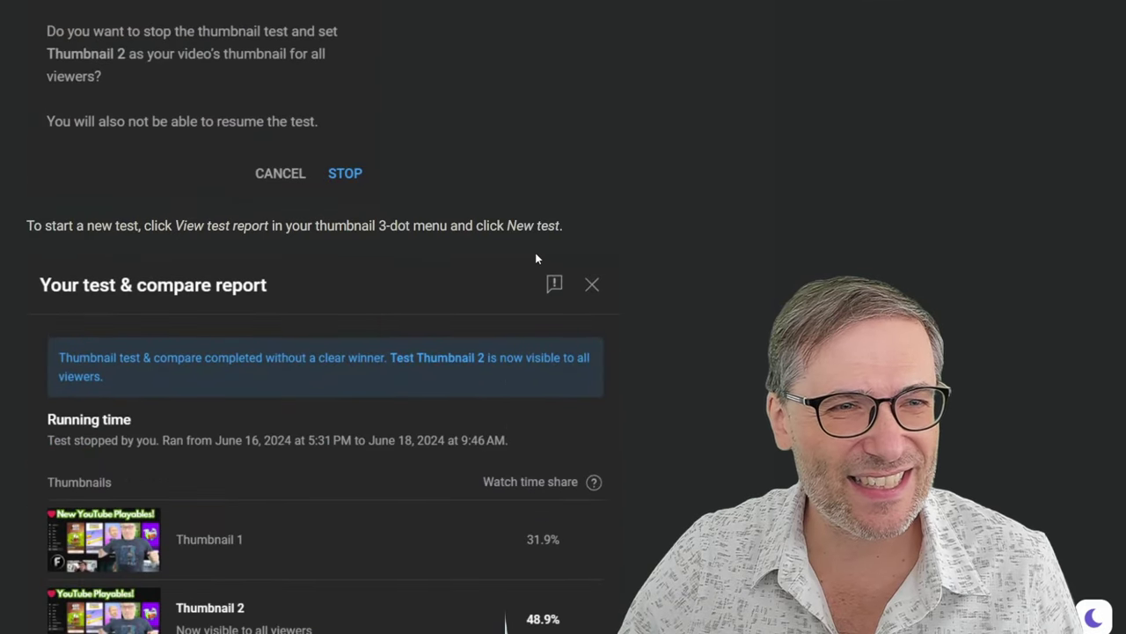
pyautogui.scroll(1, 538, 260)
pyautogui.scroll(1, 540, 243)
pyautogui.scroll(2, 502, 246)
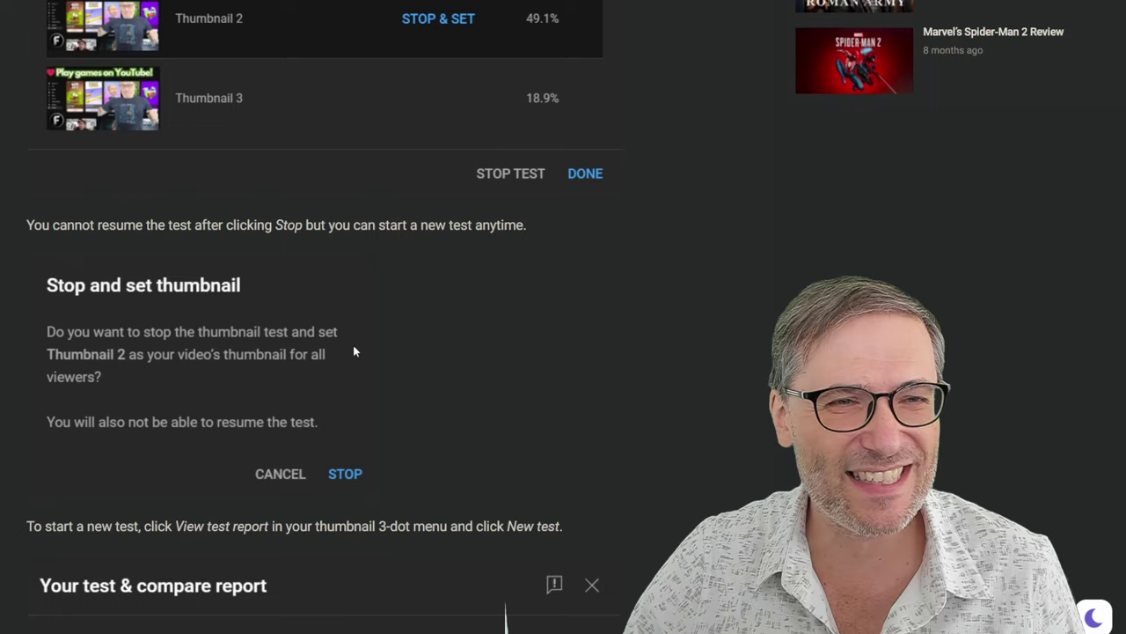
pyautogui.scroll(-3, 525, 431)
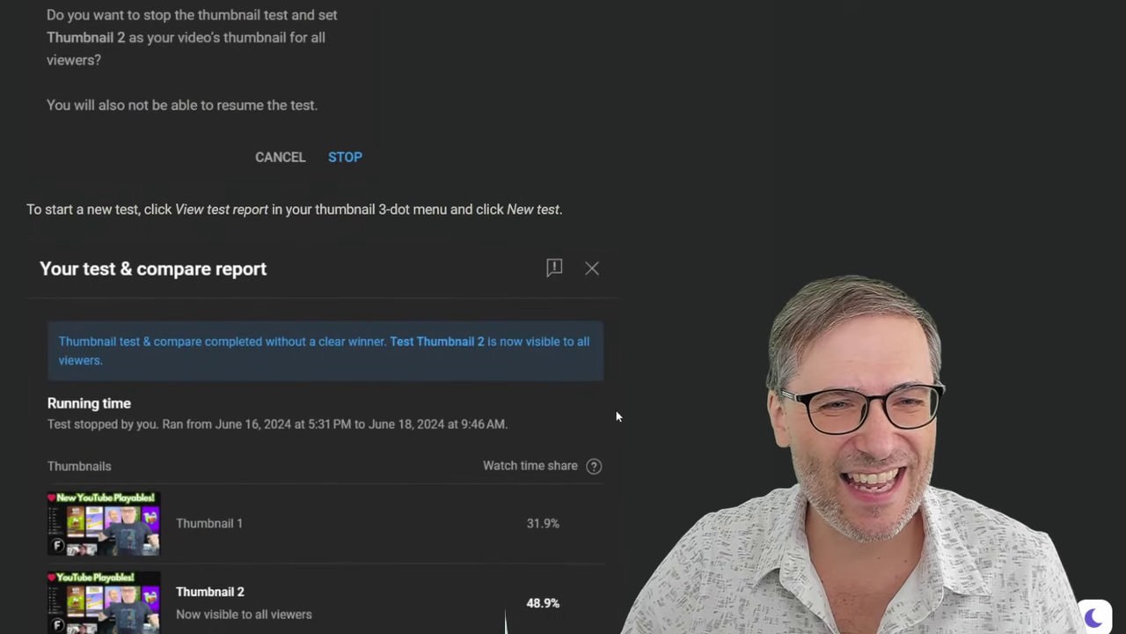
pyautogui.scroll(-2, 616, 410)
pyautogui.scroll(-1, 628, 410)
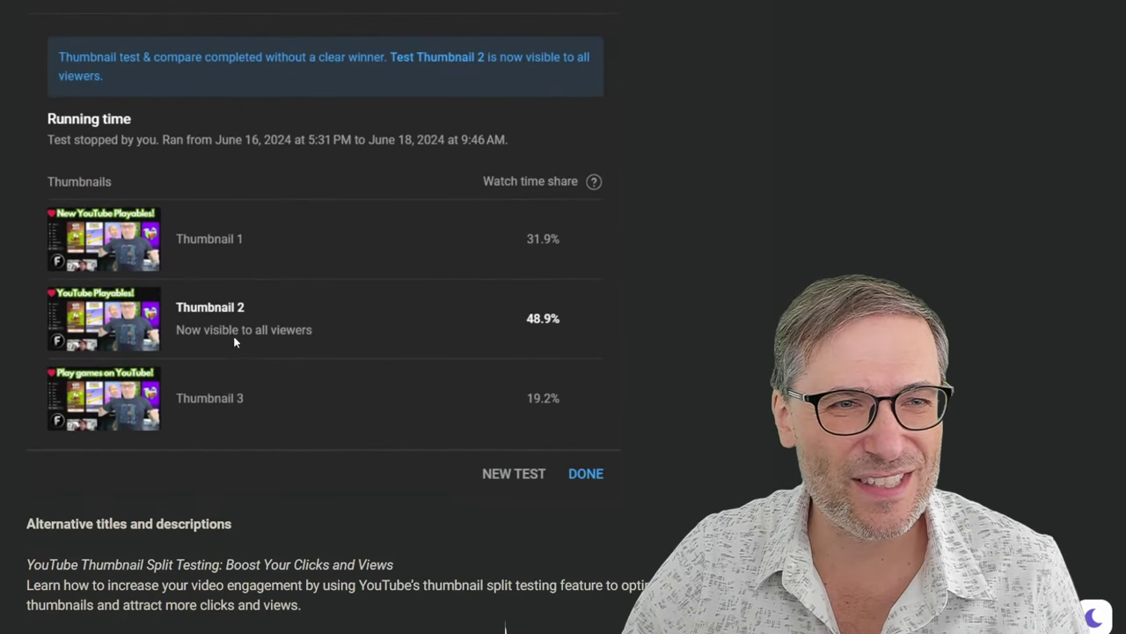
pyautogui.scroll(-4, 614, 327)
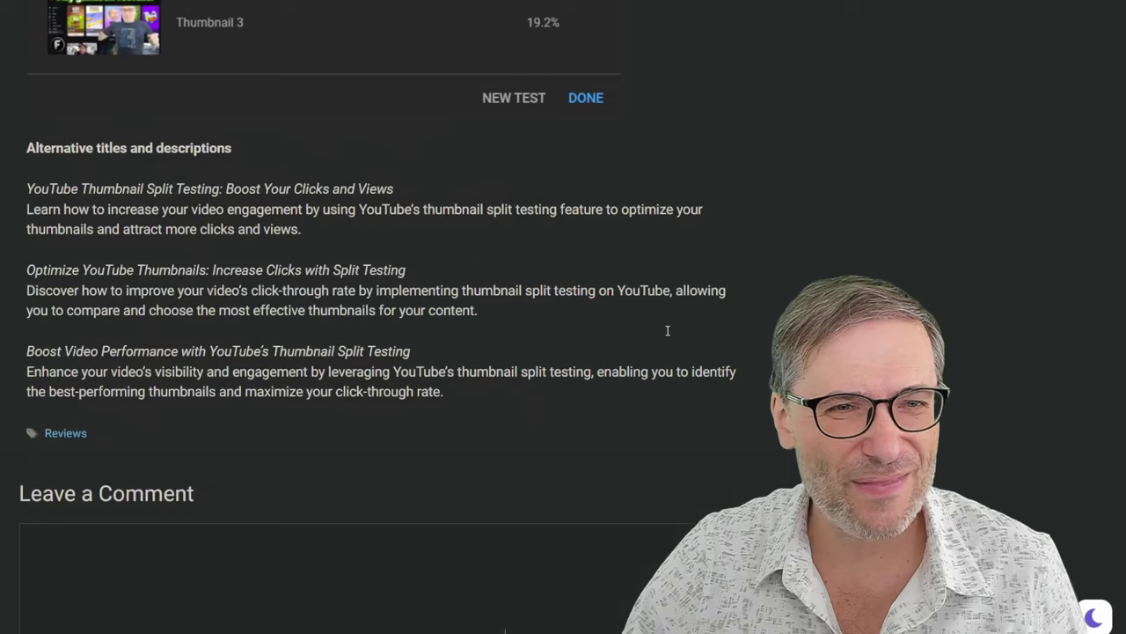
pyautogui.scroll(5, 669, 323)
pyautogui.scroll(4, 674, 322)
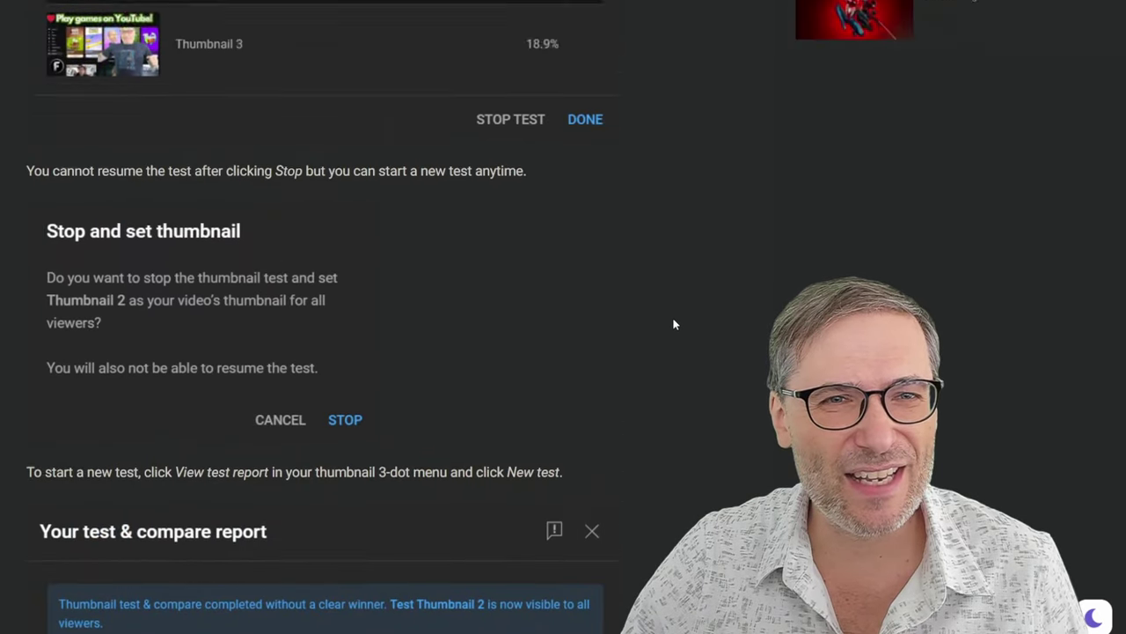
pyautogui.scroll(4, 674, 322)
pyautogui.scroll(2, 674, 322)
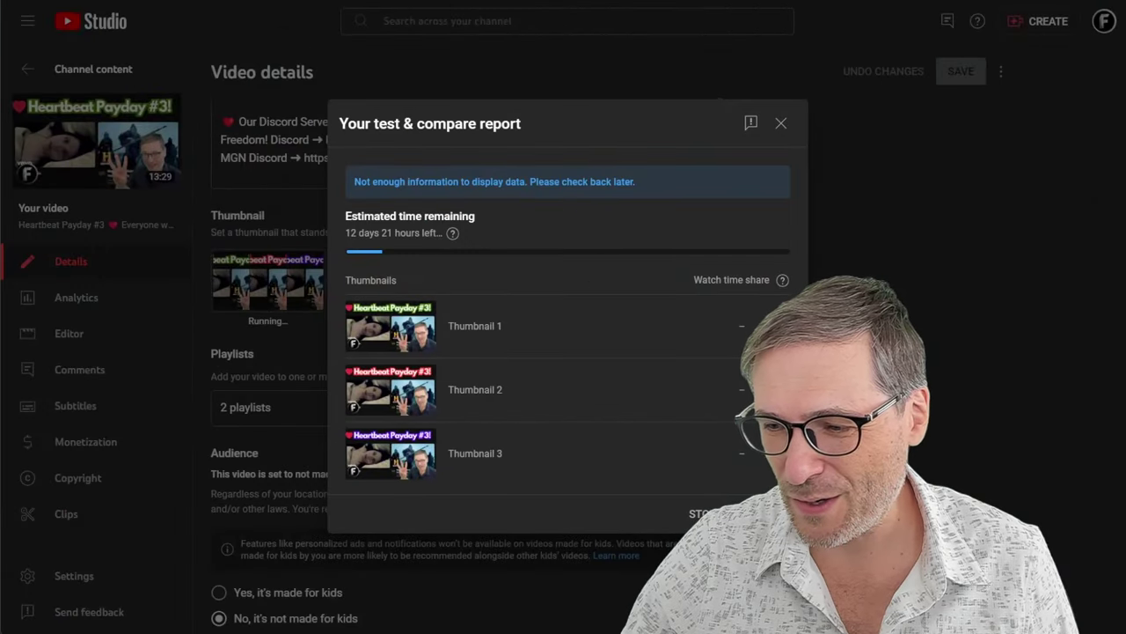
# View the Play games video's finished thumbnail test: no clear winner, Thumbnail 2 at 48.9%.
pyautogui.press('Escape')
pyautogui.click(114, 72)
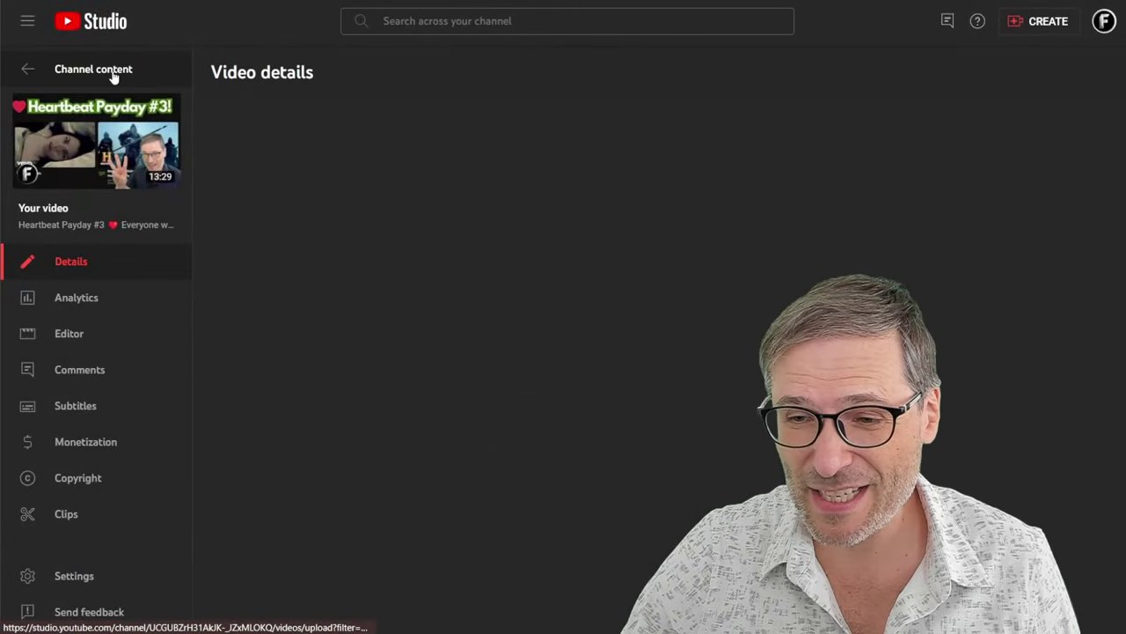
pyautogui.scroll(-2, 335, 295)
pyautogui.scroll(-1, 358, 295)
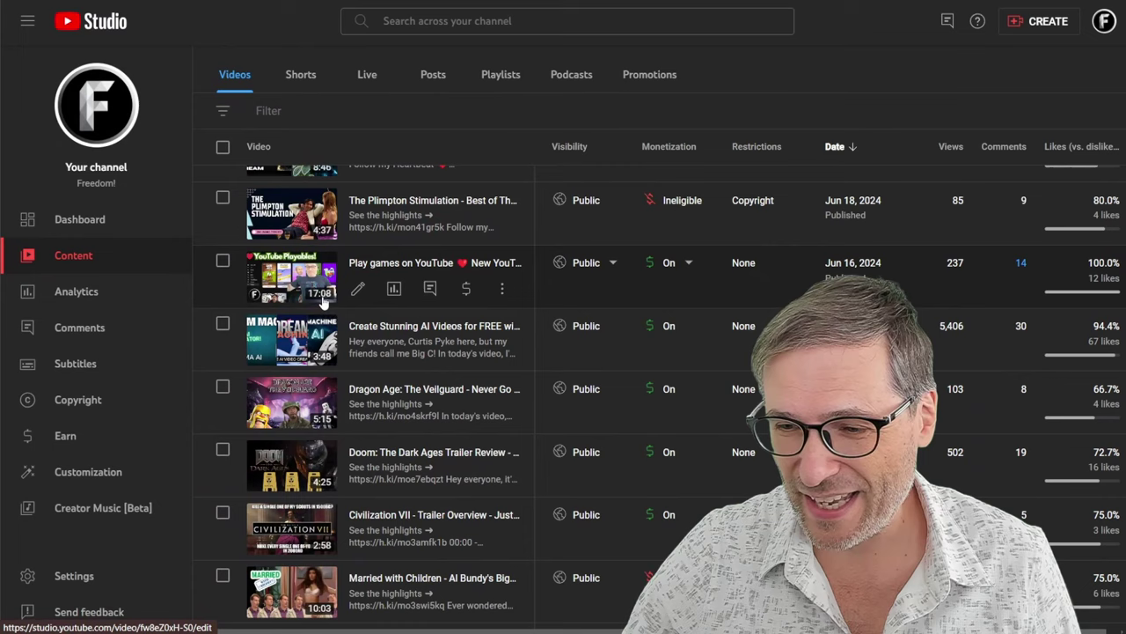
pyautogui.click(359, 290)
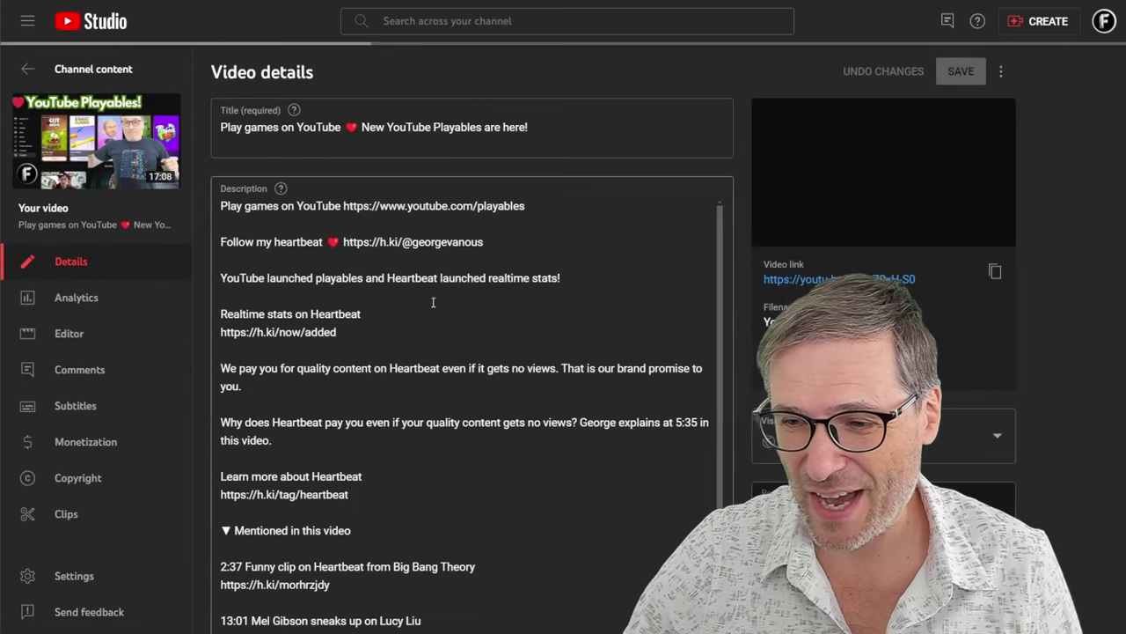
pyautogui.scroll(-5, 753, 317)
pyautogui.scroll(-3, 755, 320)
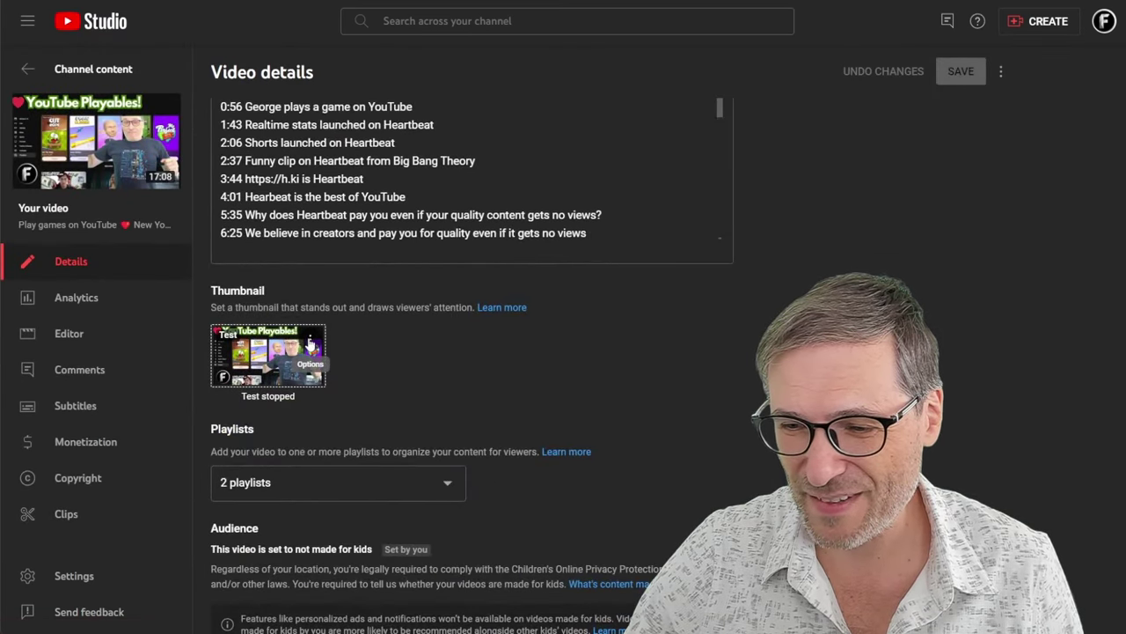
pyautogui.click(309, 340)
pyautogui.click(368, 346)
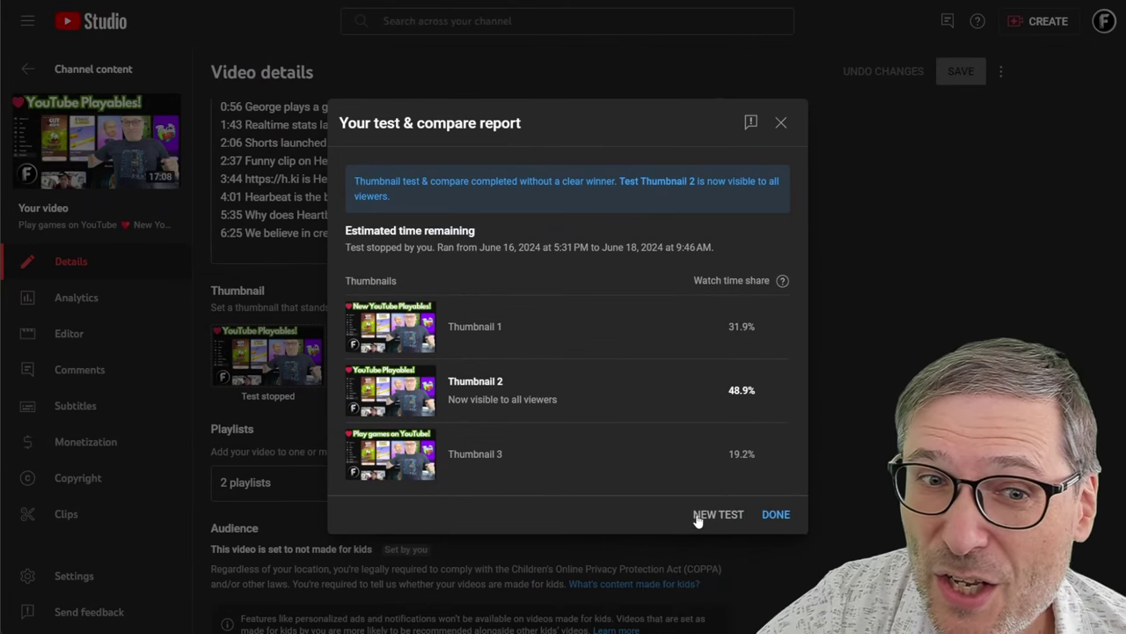
pyautogui.click(696, 513)
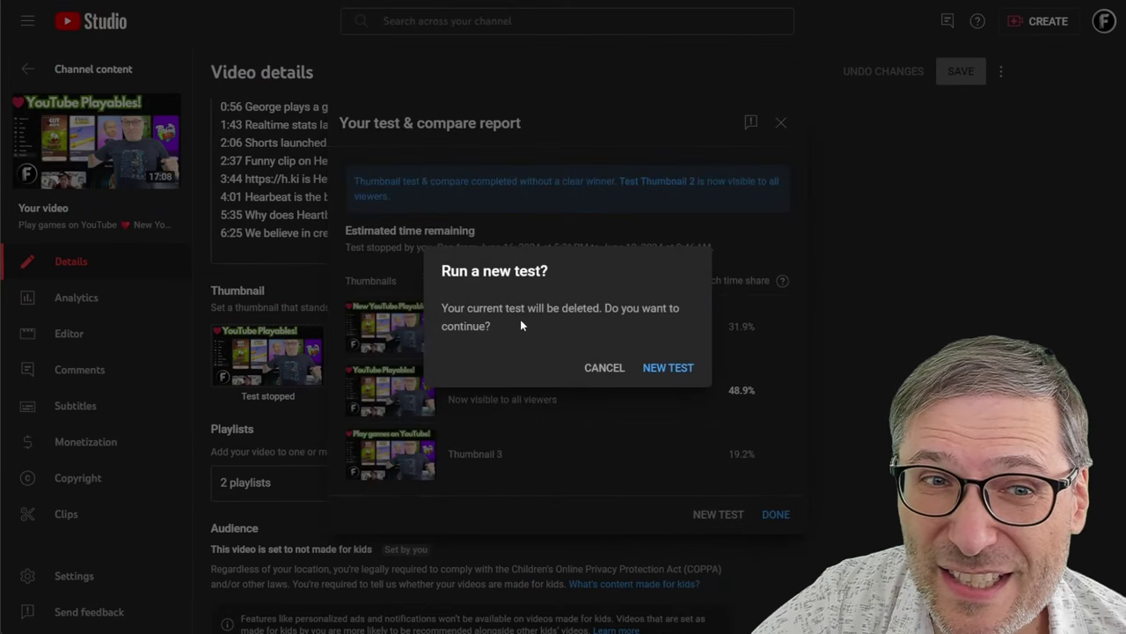
pyautogui.click(606, 368)
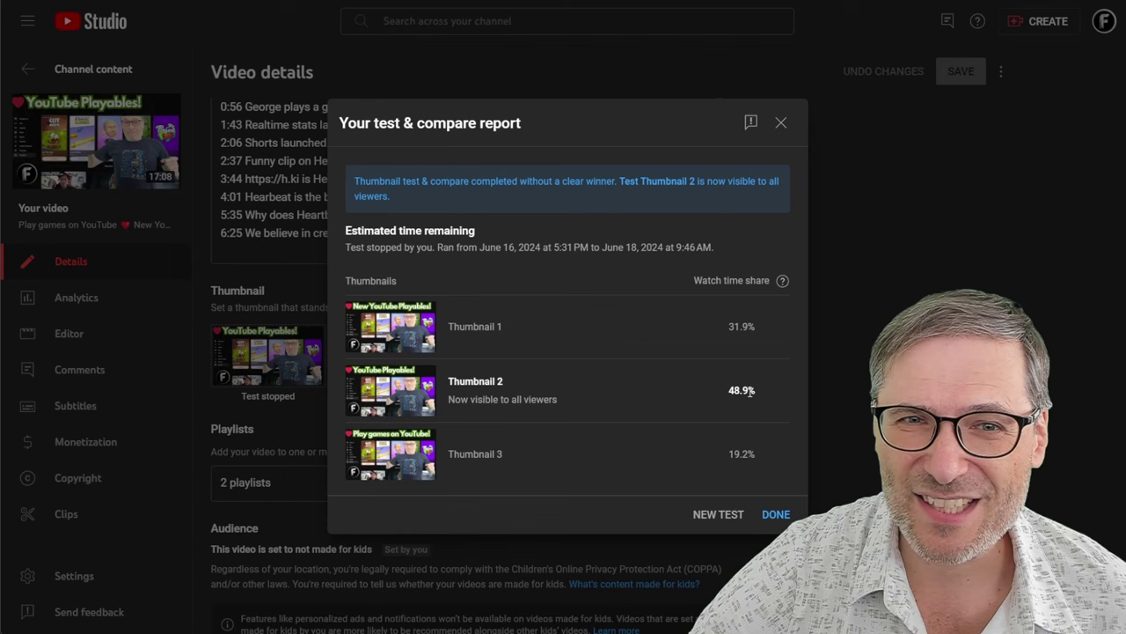
pyautogui.moveTo(741, 393); pyautogui.dragTo(759, 389)
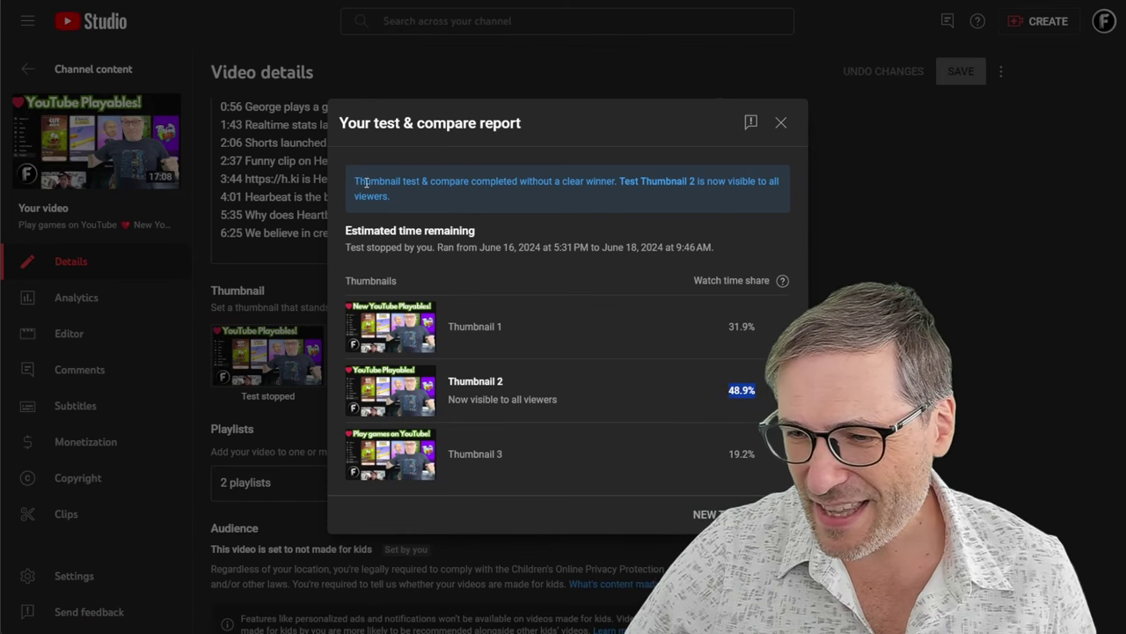
pyautogui.click(349, 247)
pyautogui.moveTo(349, 248); pyautogui.dragTo(588, 249)
pyautogui.moveTo(380, 181); pyautogui.dragTo(614, 181)
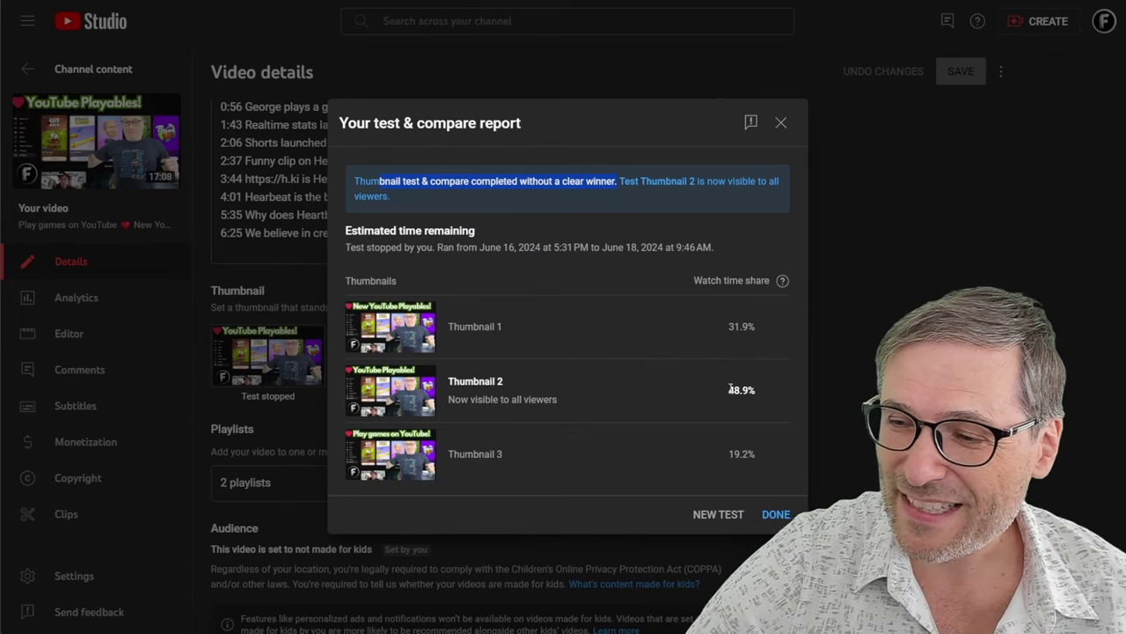
pyautogui.moveTo(726, 391); pyautogui.dragTo(754, 391)
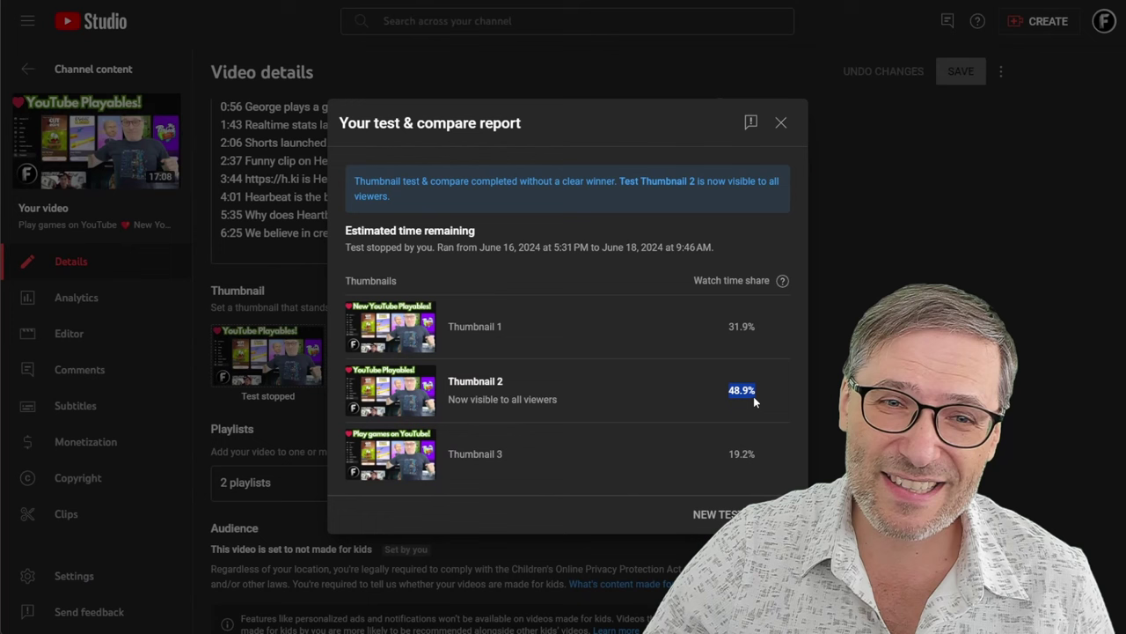
pyautogui.moveTo(567, 454)
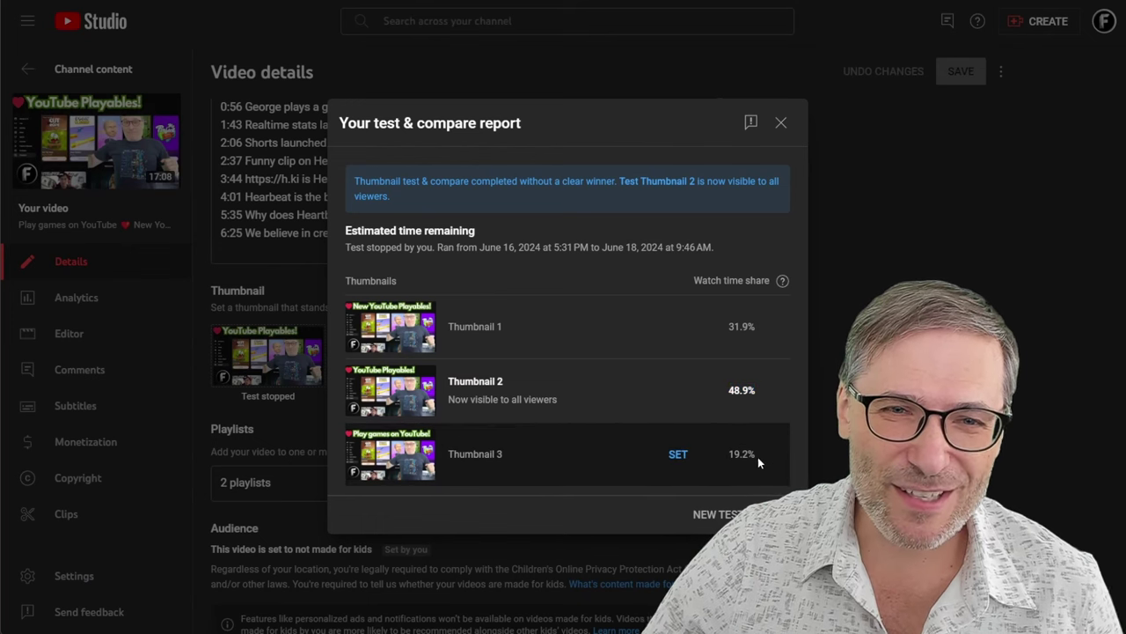
pyautogui.moveTo(759, 457); pyautogui.dragTo(723, 455)
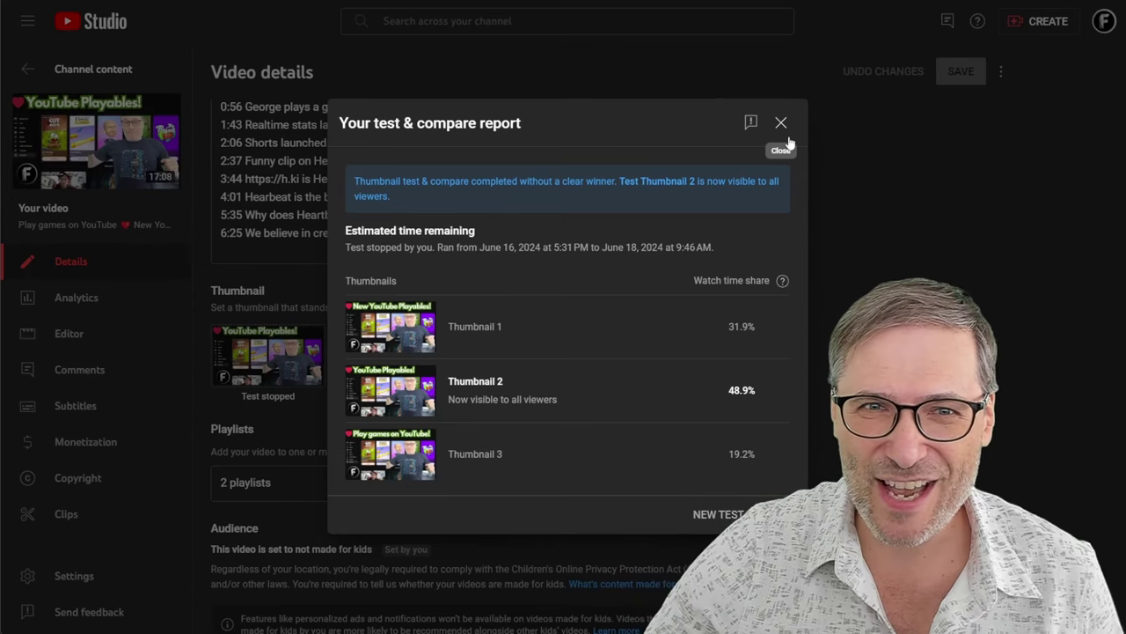
# Close the open thumbnail test report.
pyautogui.click(781, 128)
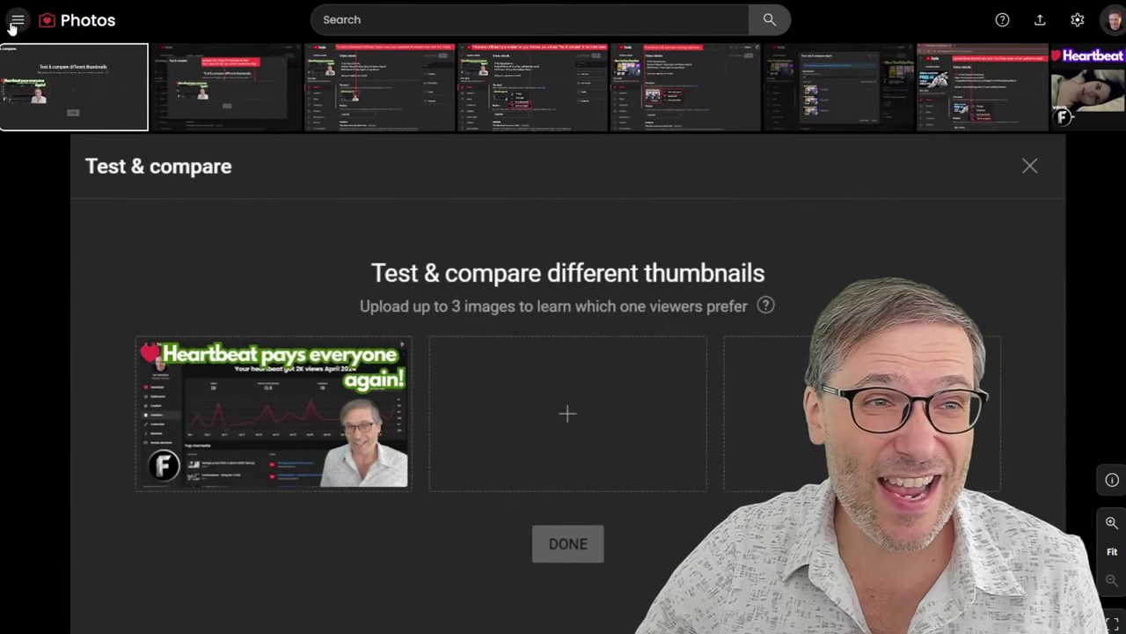
# Return via the sidebar to the My galleries grid led by YouTube UI - Thumbnail split testing.
pyautogui.click(14, 23)
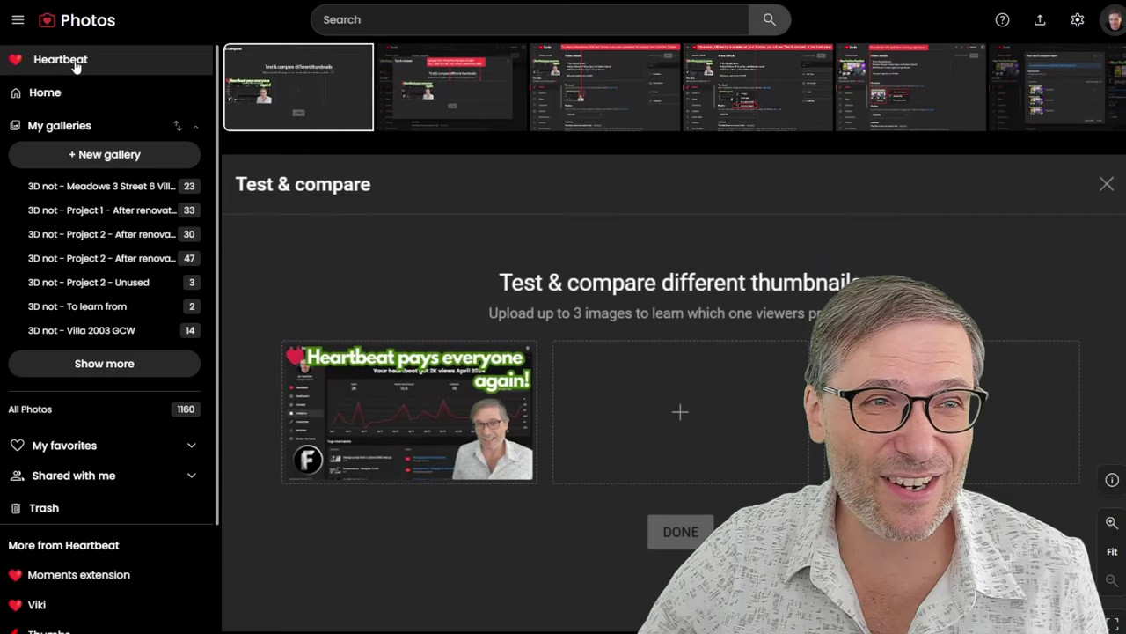
pyautogui.click(80, 93)
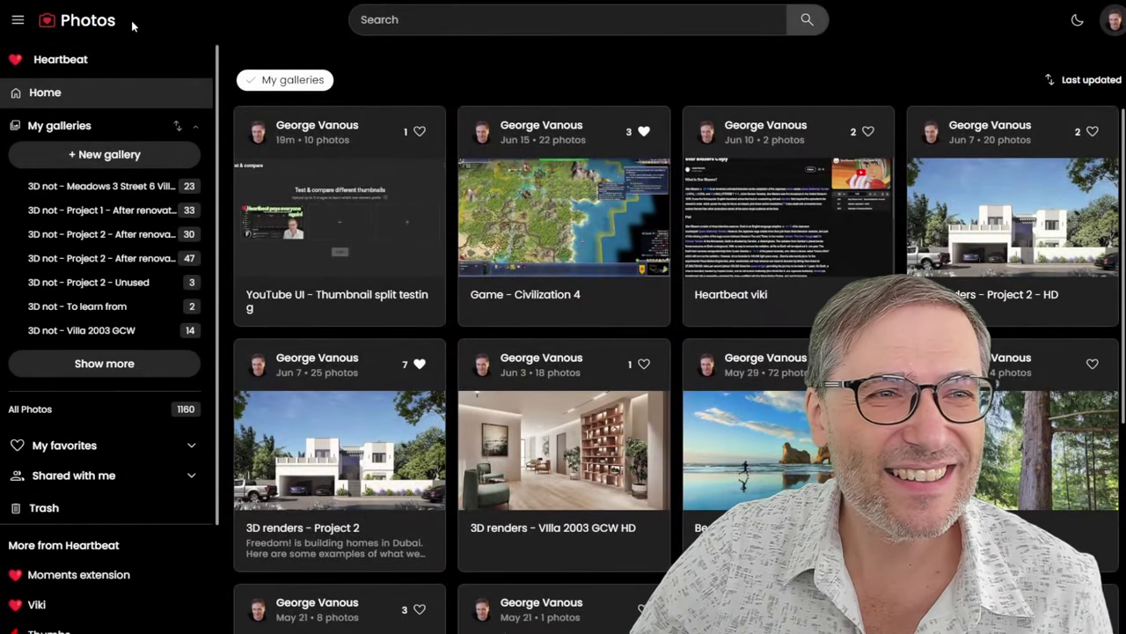
pyautogui.click(53, 59)
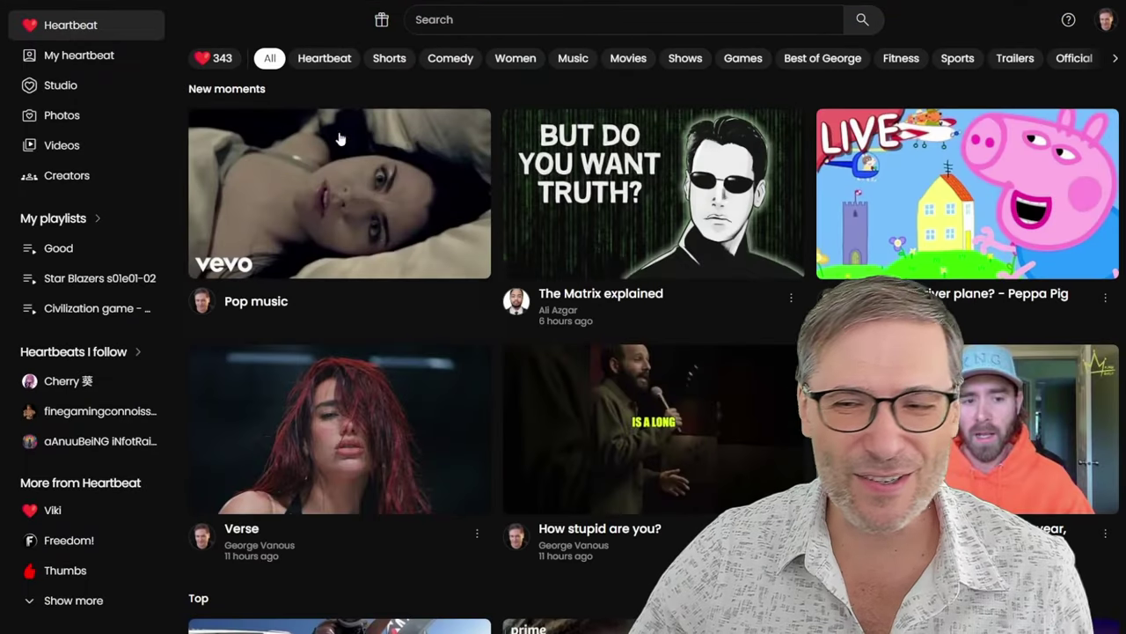
pyautogui.click(62, 115)
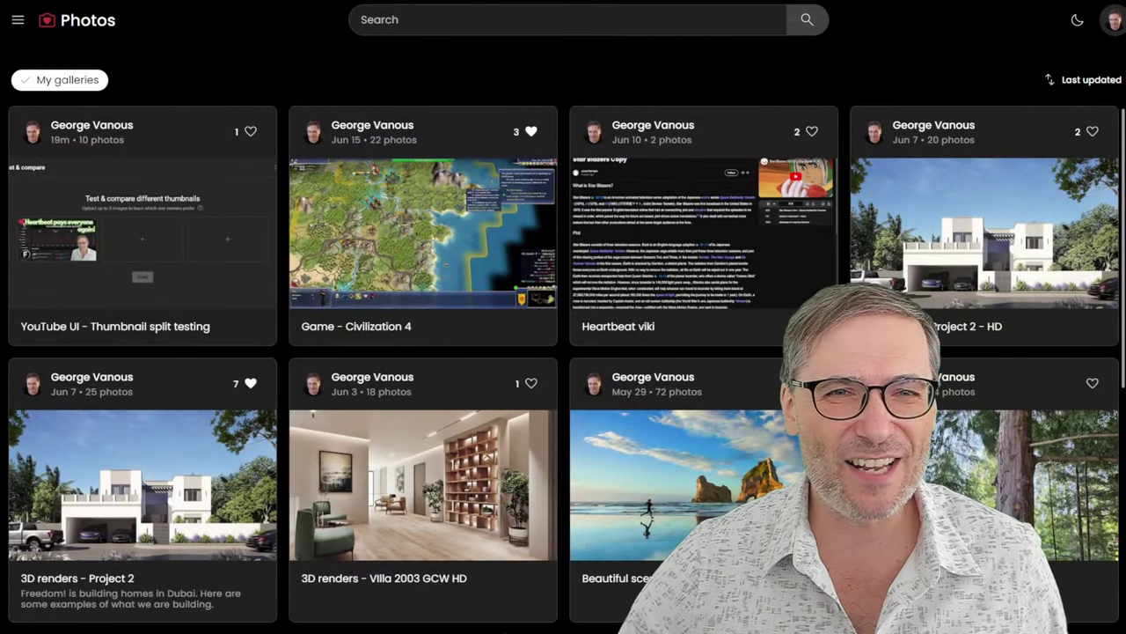
# Open the Project 2 HD renders gallery and view the garage, gym, living room, kitchen, theater and staircase renders.
pyautogui.click(940, 240)
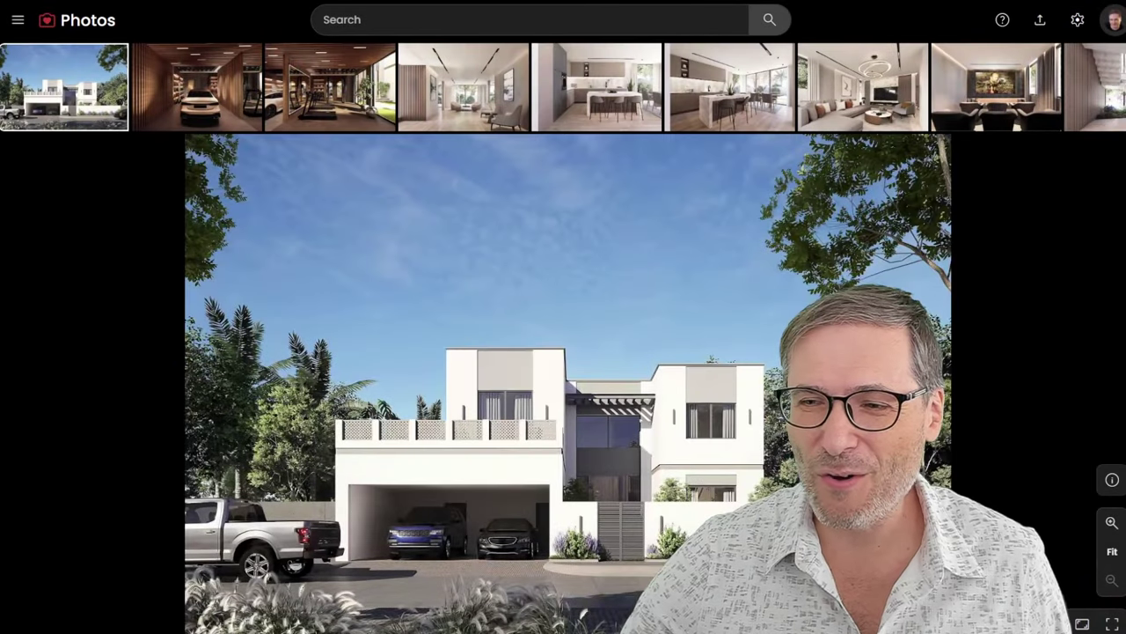
pyautogui.click(198, 94)
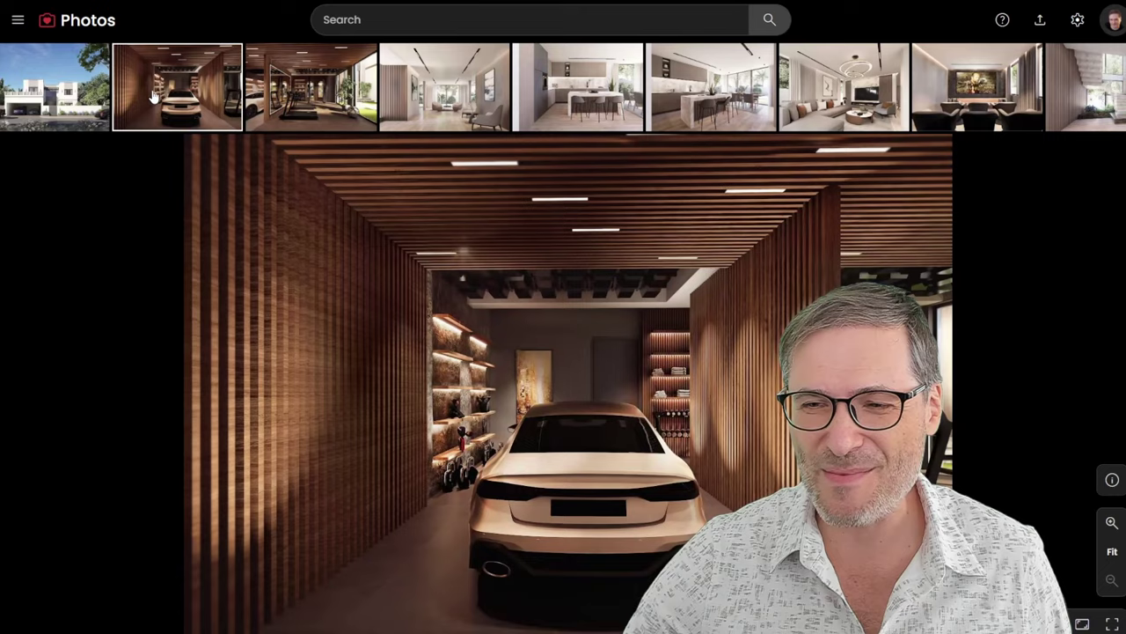
pyautogui.click(197, 94)
pyautogui.click(251, 93)
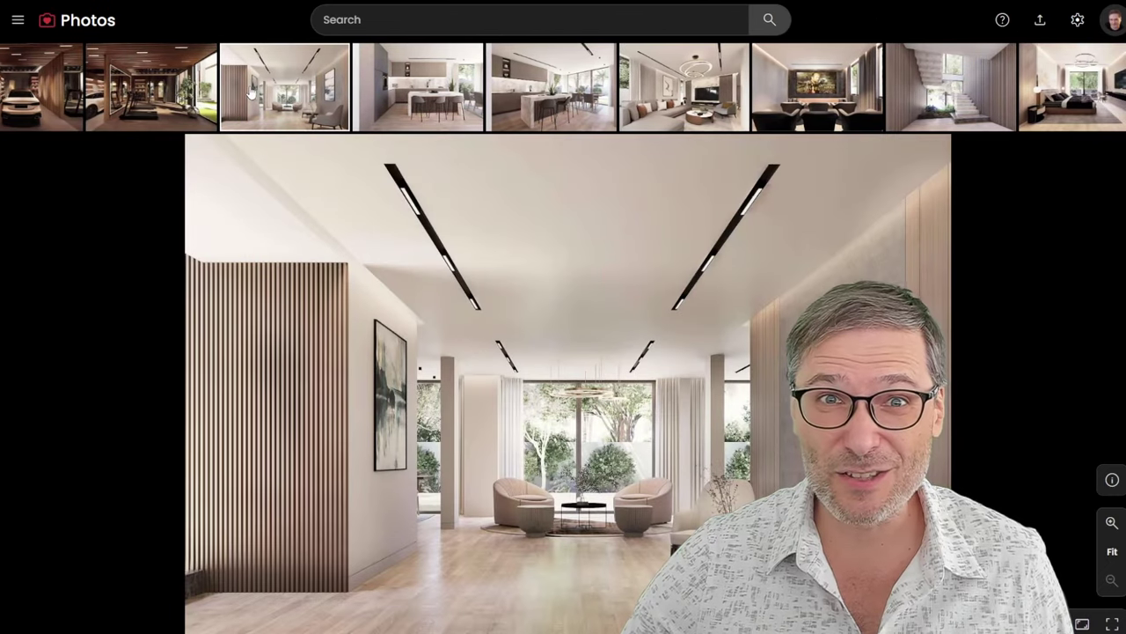
pyautogui.click(301, 93)
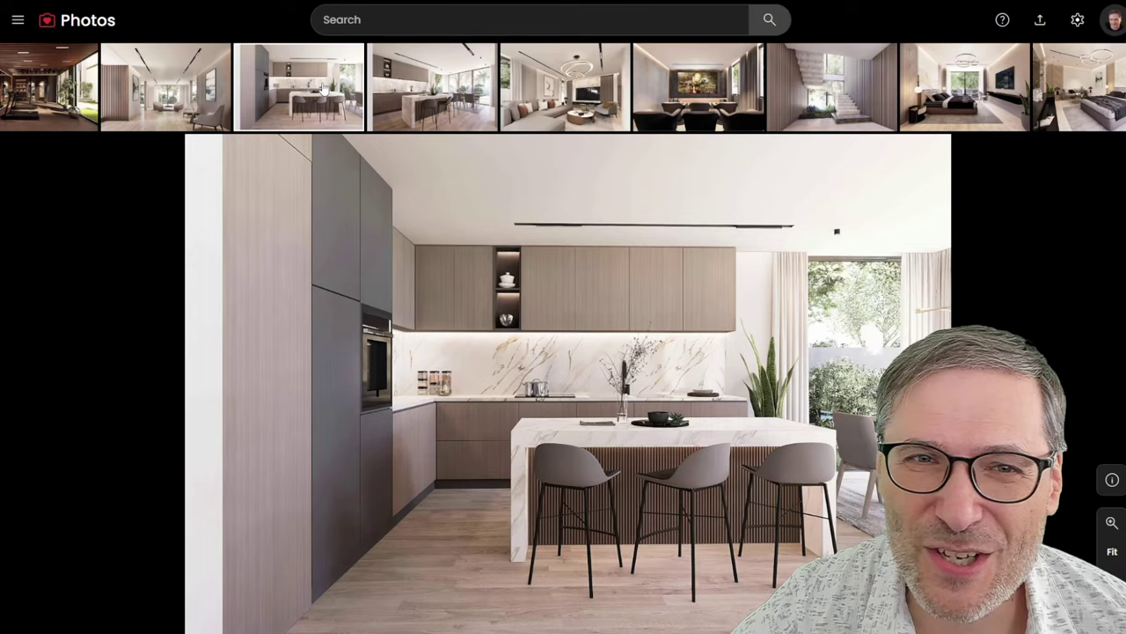
pyautogui.click(371, 85)
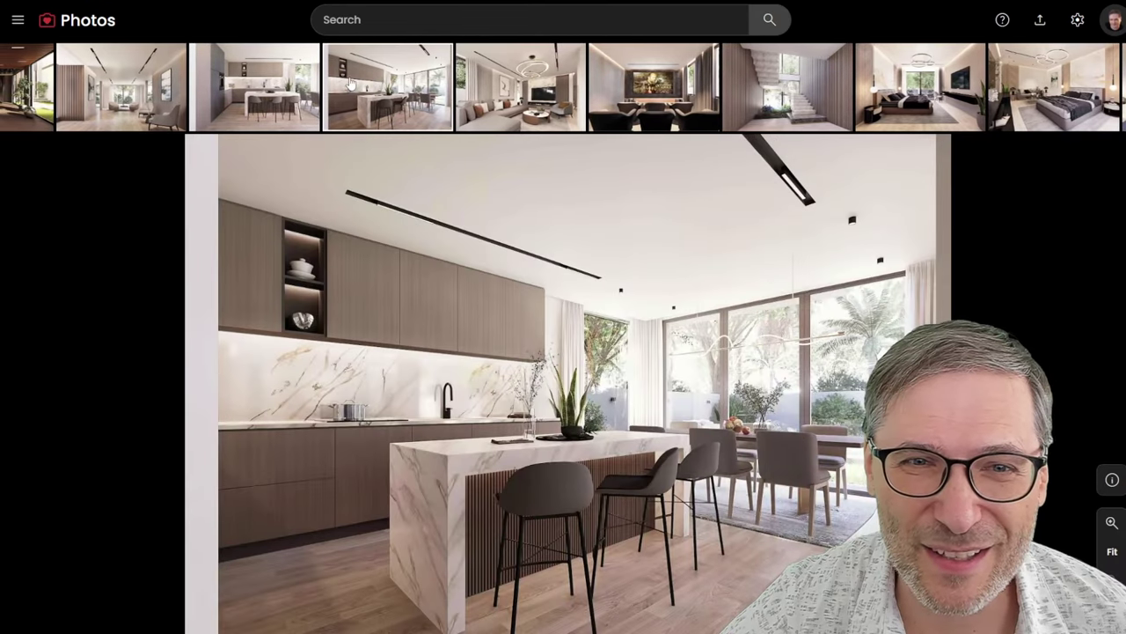
pyautogui.click(475, 88)
pyautogui.click(475, 88)
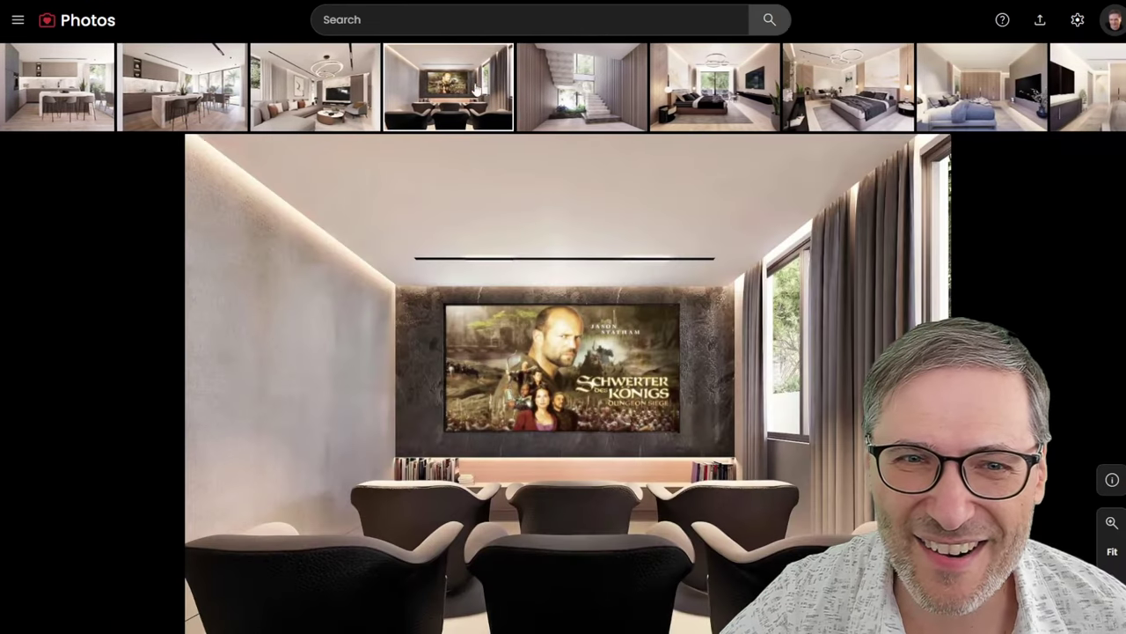
pyautogui.click(519, 90)
pyautogui.click(550, 93)
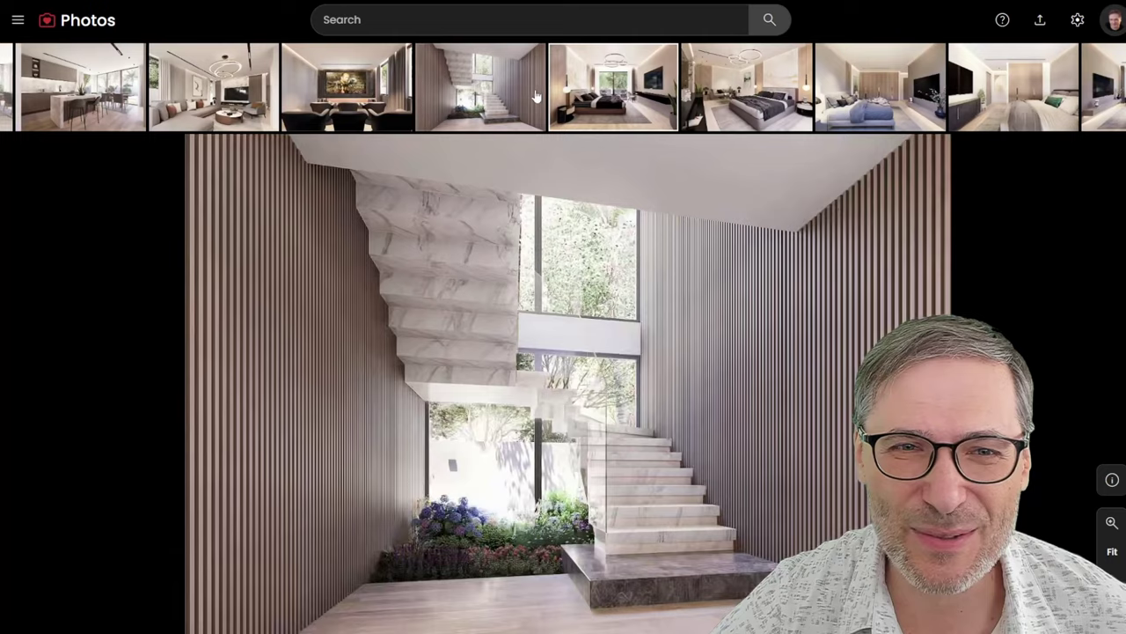
# Revisit the living room, kitchen and gym renders, ending on the house exterior.
pyautogui.click(398, 106)
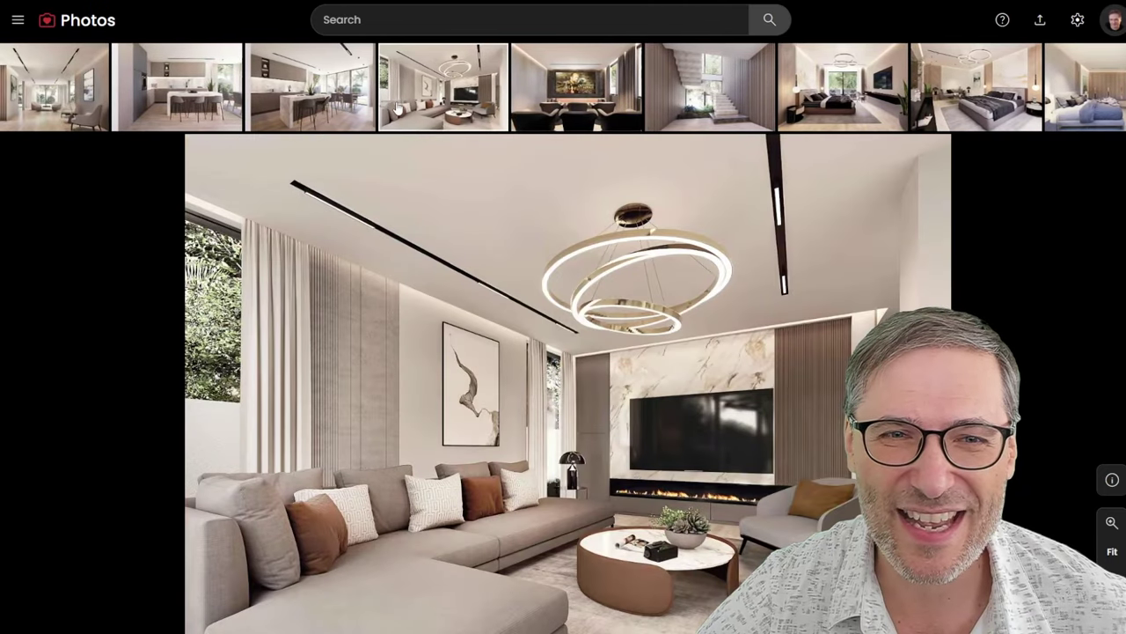
pyautogui.click(352, 99)
pyautogui.click(299, 93)
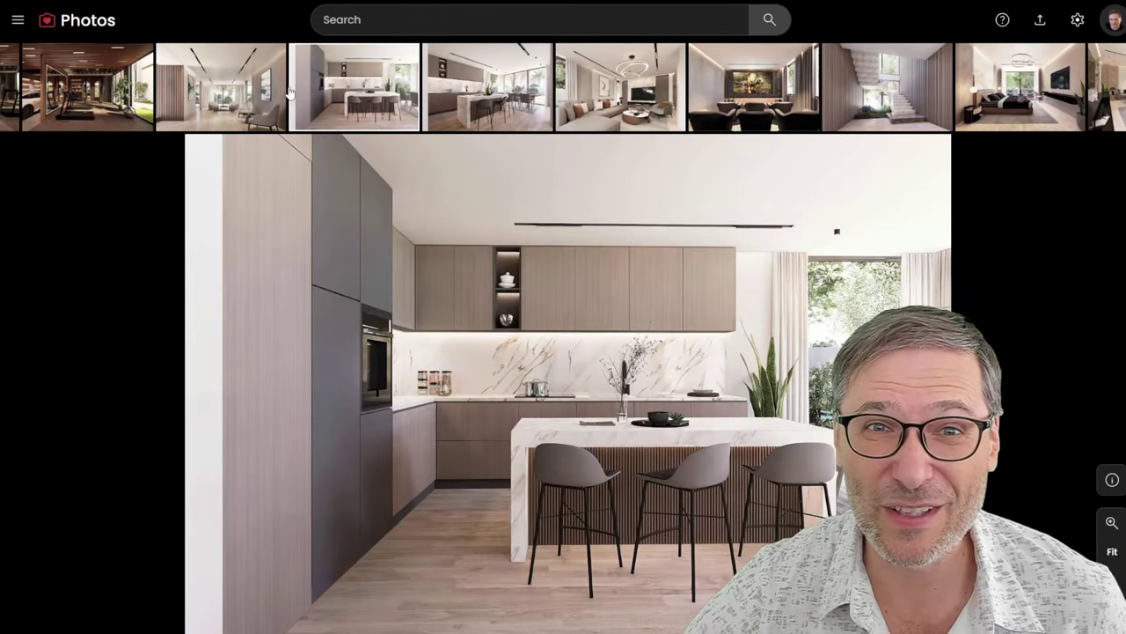
pyautogui.click(284, 93)
pyautogui.click(190, 100)
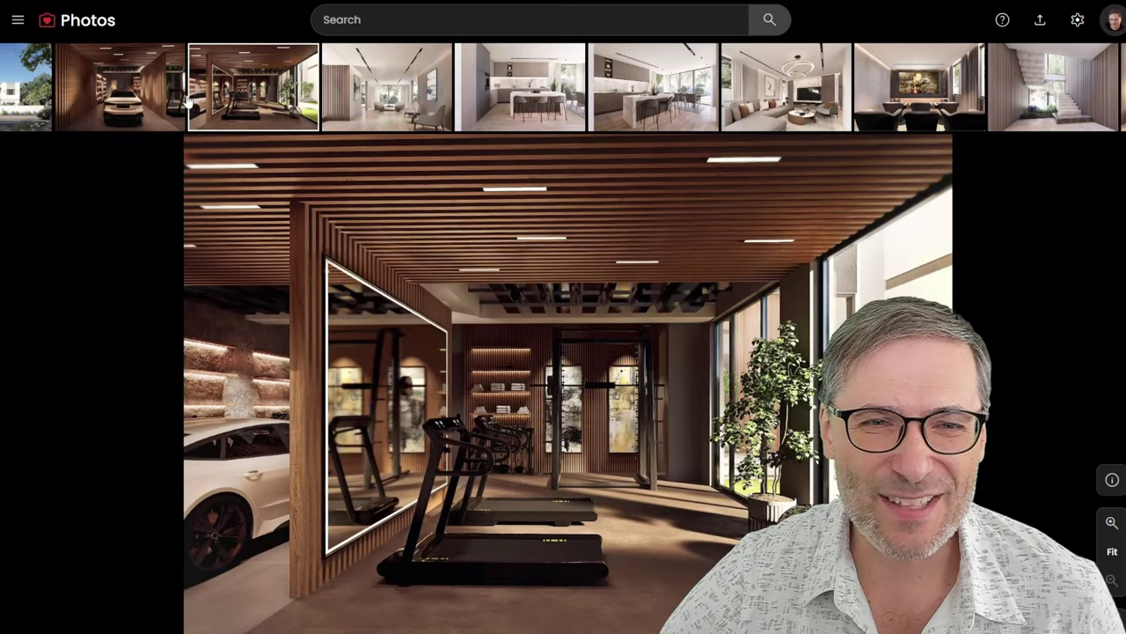
pyautogui.click(187, 101)
pyautogui.click(255, 101)
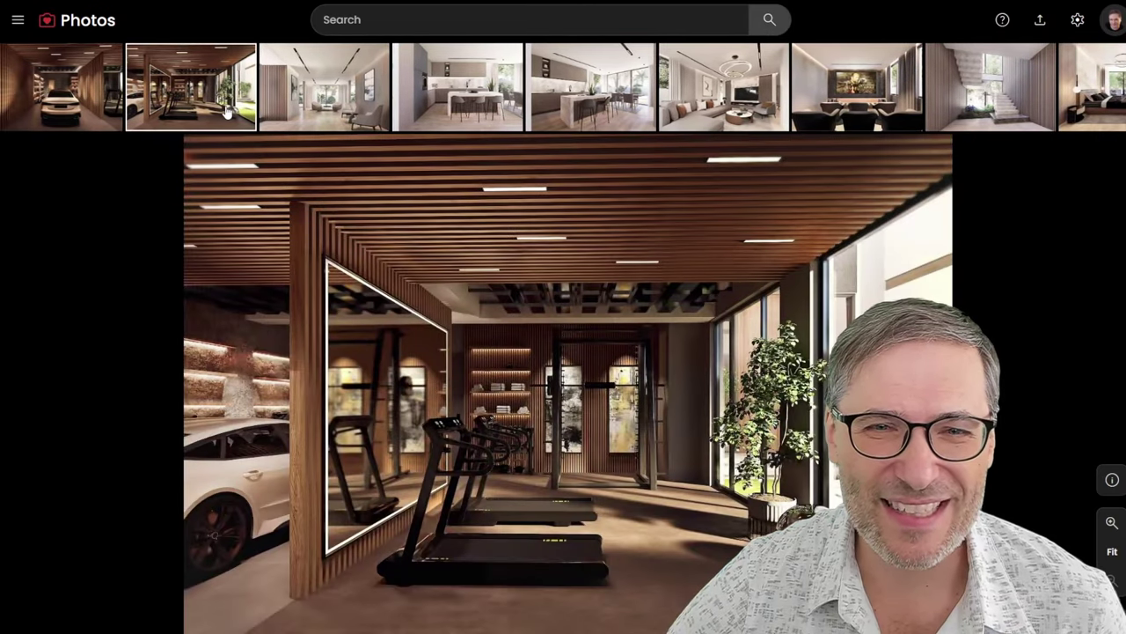
pyautogui.click(70, 107)
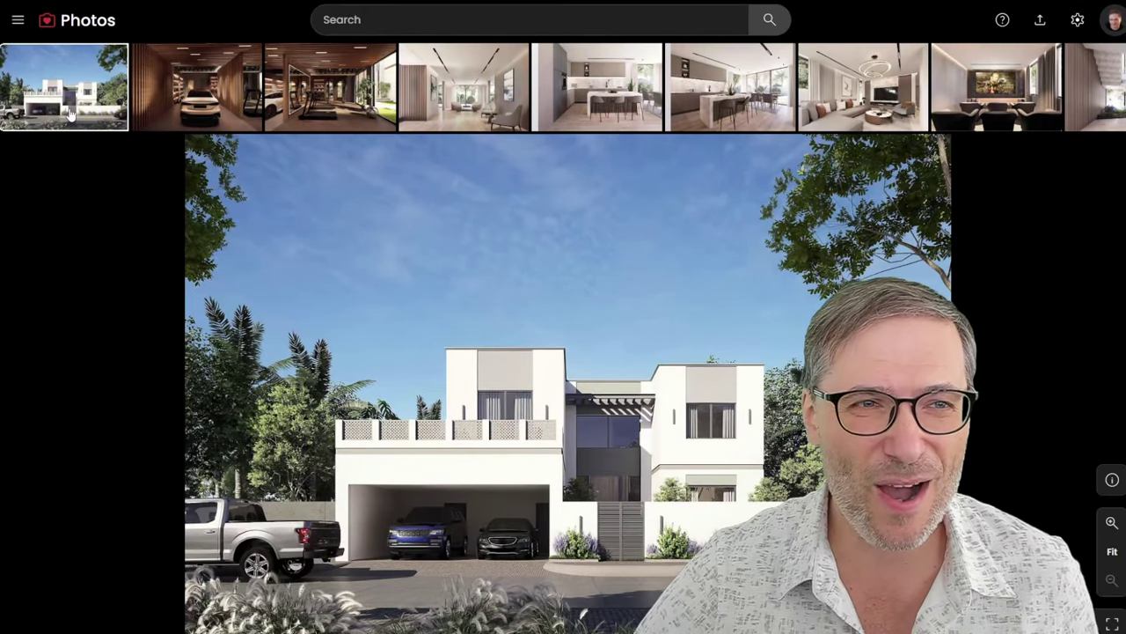
# Check the photo's Download as options and the keyboard shortcuts list, then jump to the first photo.
pyautogui.rightClick(224, 252)
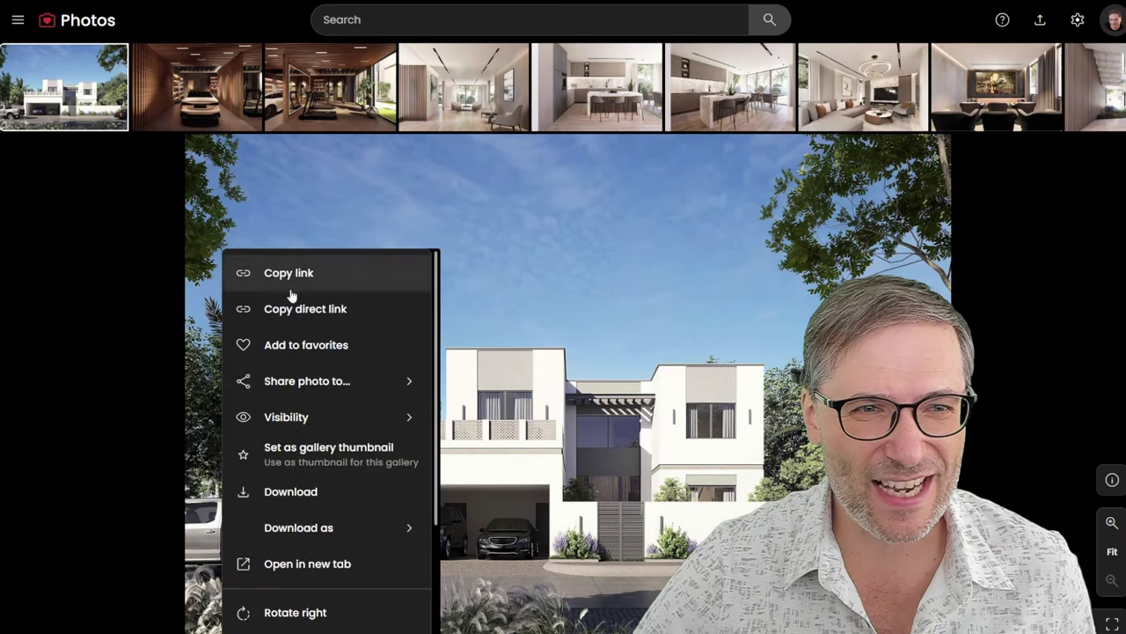
pyautogui.click(316, 533)
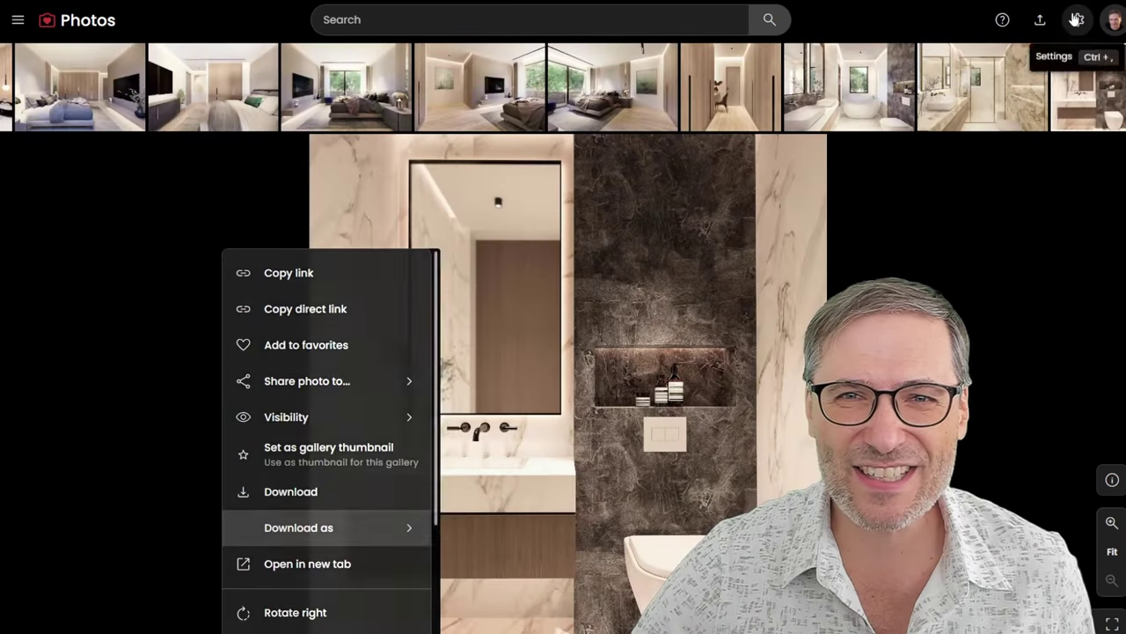
pyautogui.click(1078, 19)
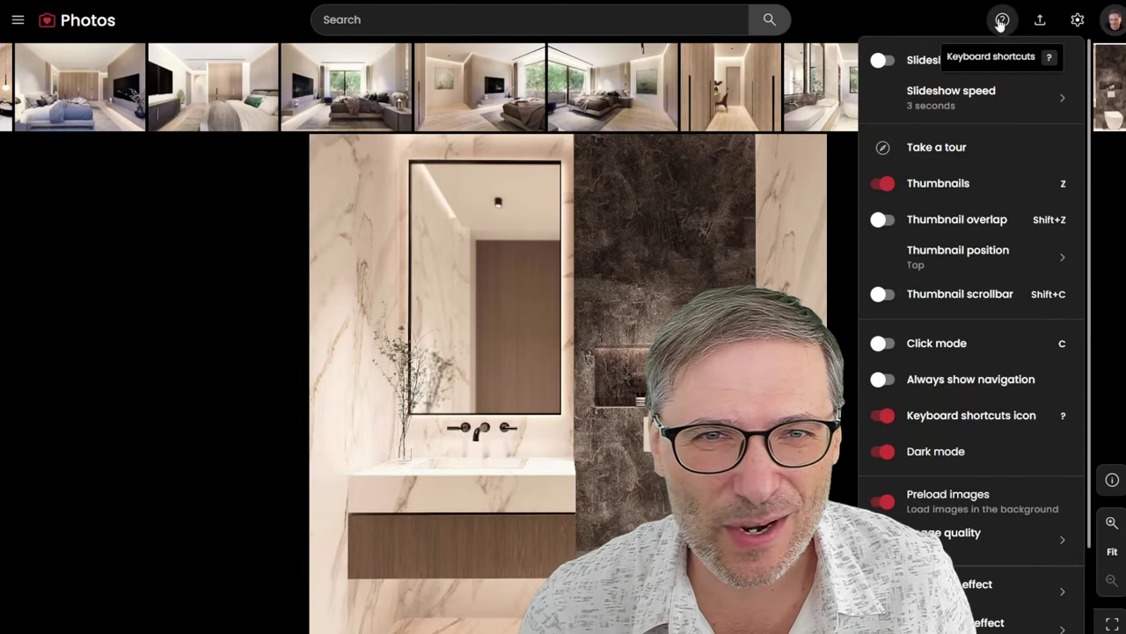
pyautogui.click(1001, 21)
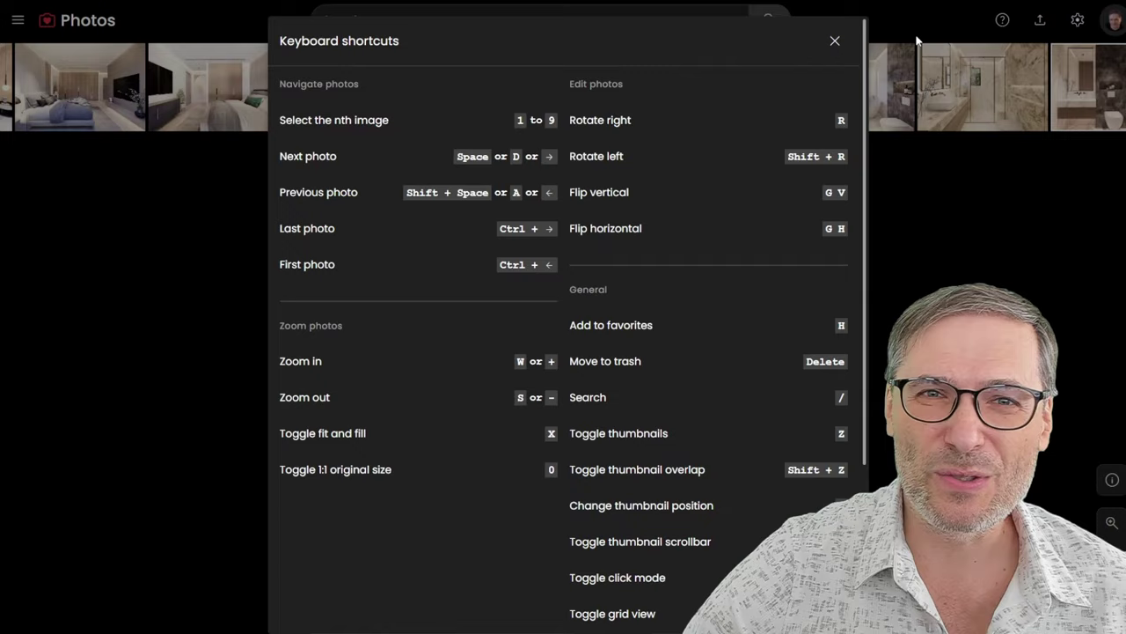
pyautogui.click(834, 42)
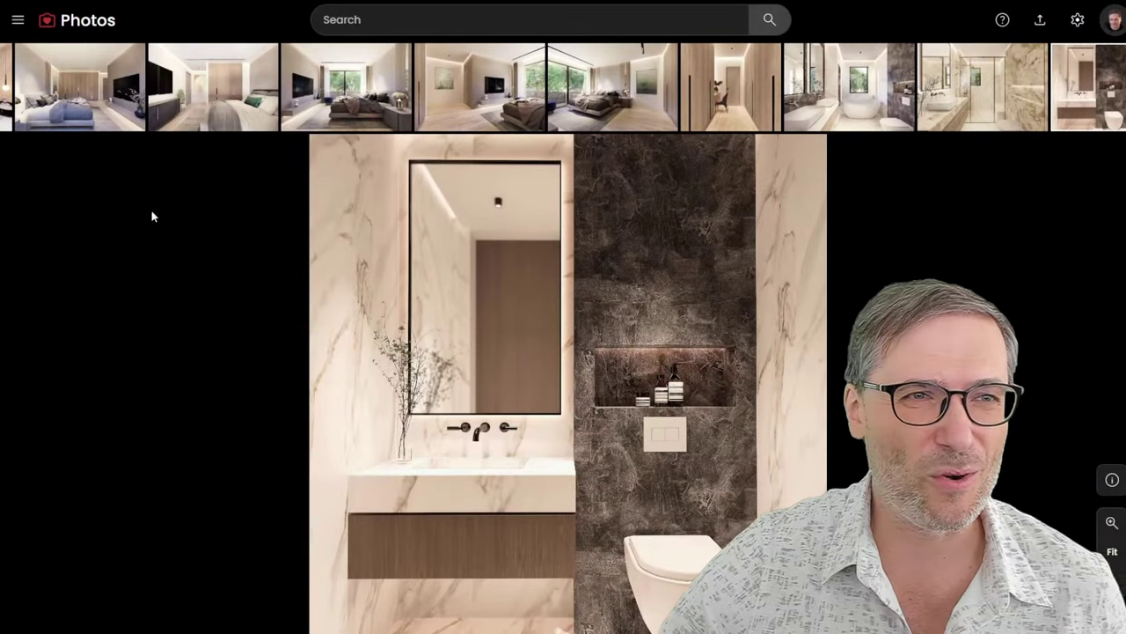
pyautogui.press('Home')
# Include other users' galleries on the home page and open the shared Gallery 2.
pyautogui.click(17, 20)
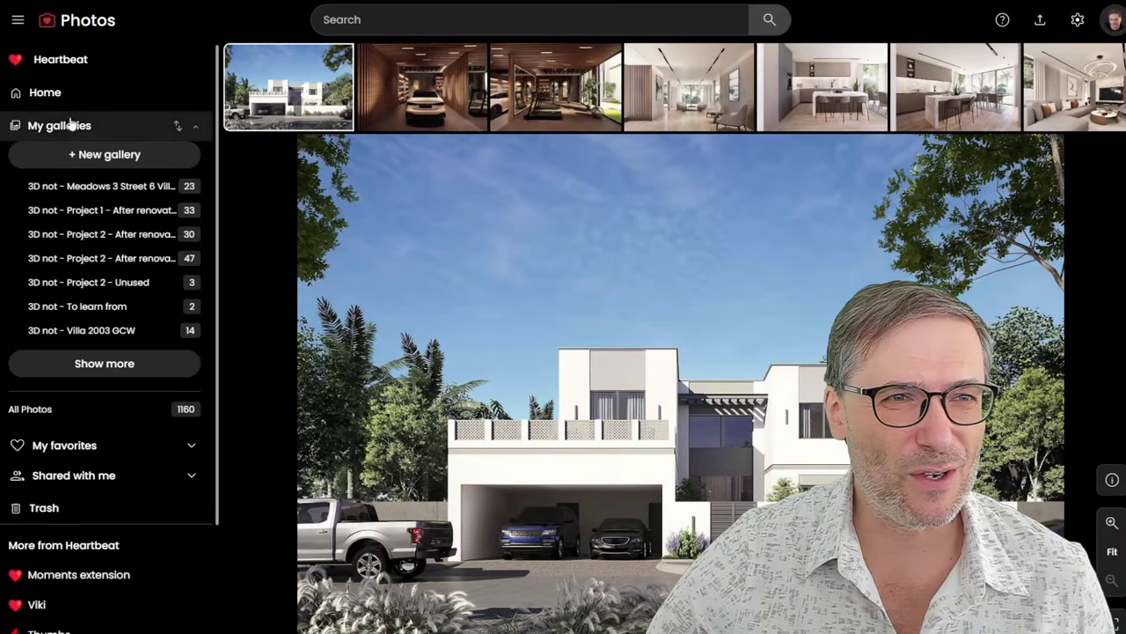
pyautogui.click(22, 93)
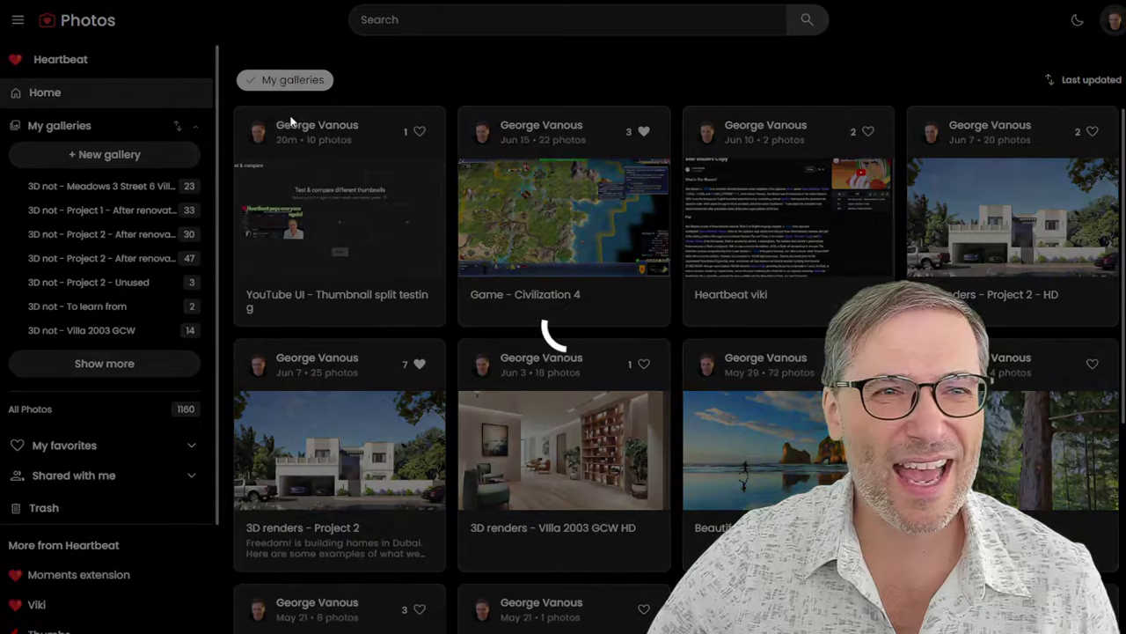
pyautogui.click(324, 84)
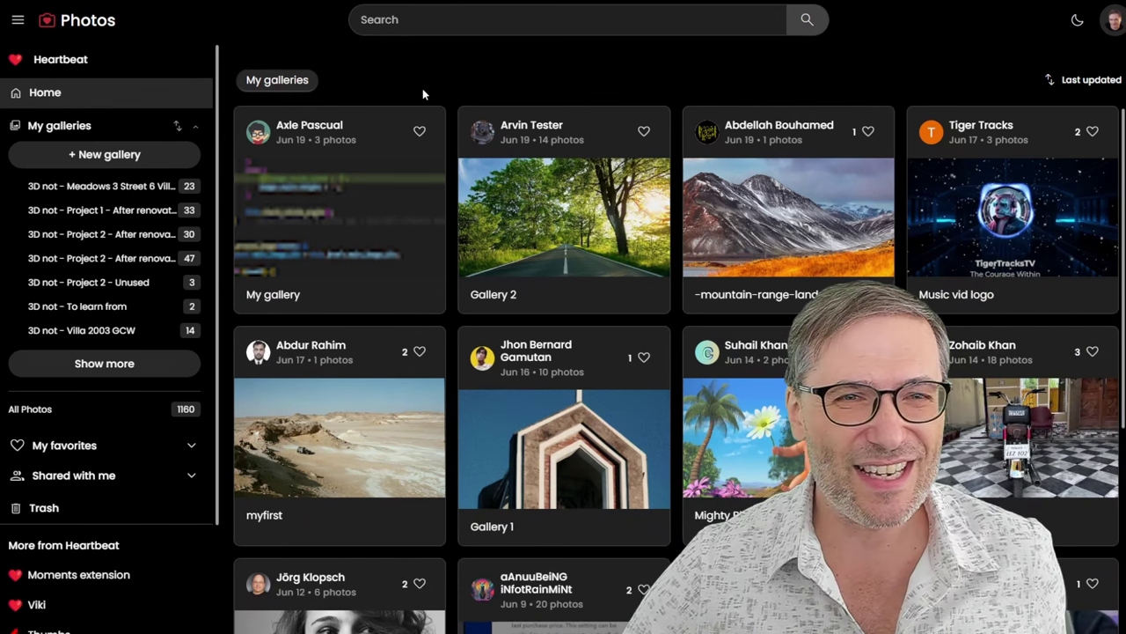
pyautogui.moveTo(563, 216)
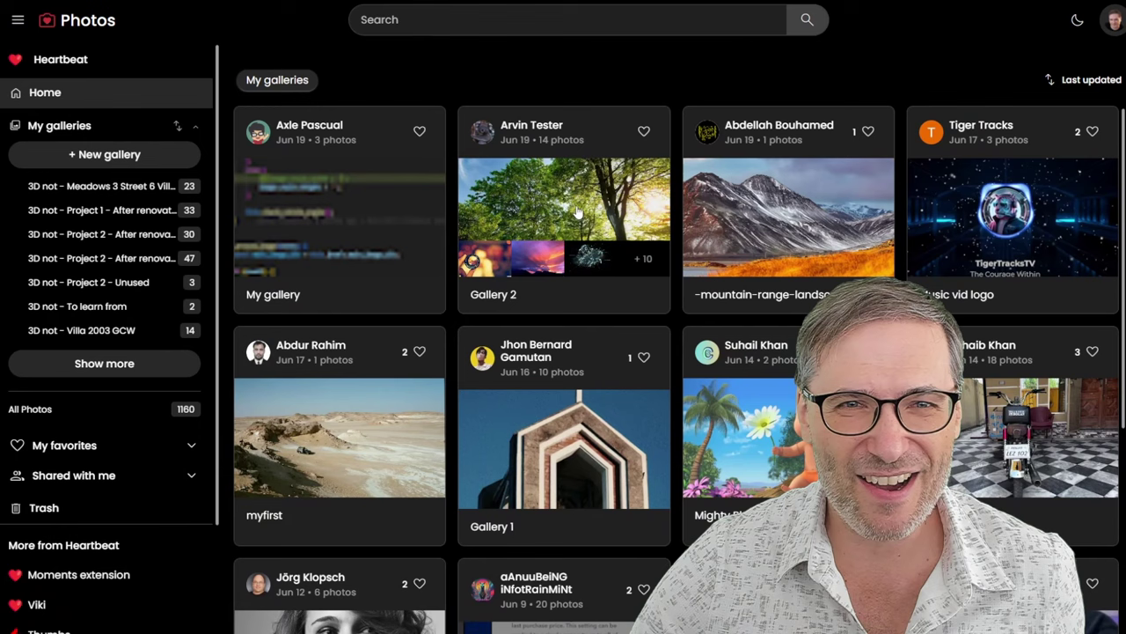
pyautogui.click(599, 214)
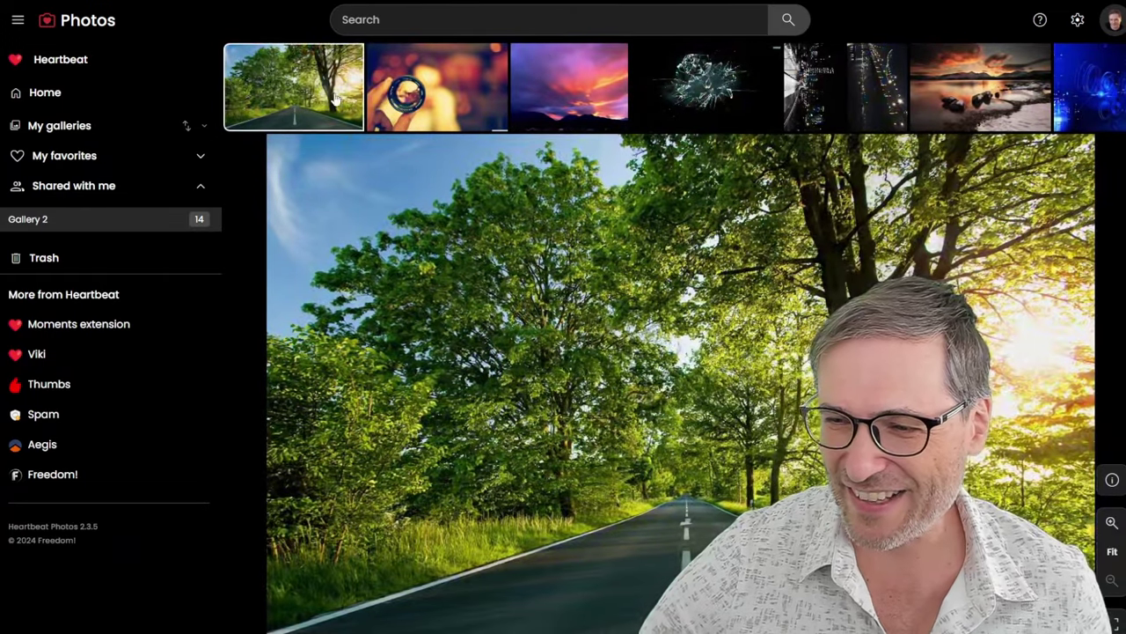
# Step through Gallery 2's camera-lens, city, boat and ice photos to the tree-lined road.
pyautogui.click(374, 93)
pyautogui.click(422, 88)
pyautogui.click(478, 93)
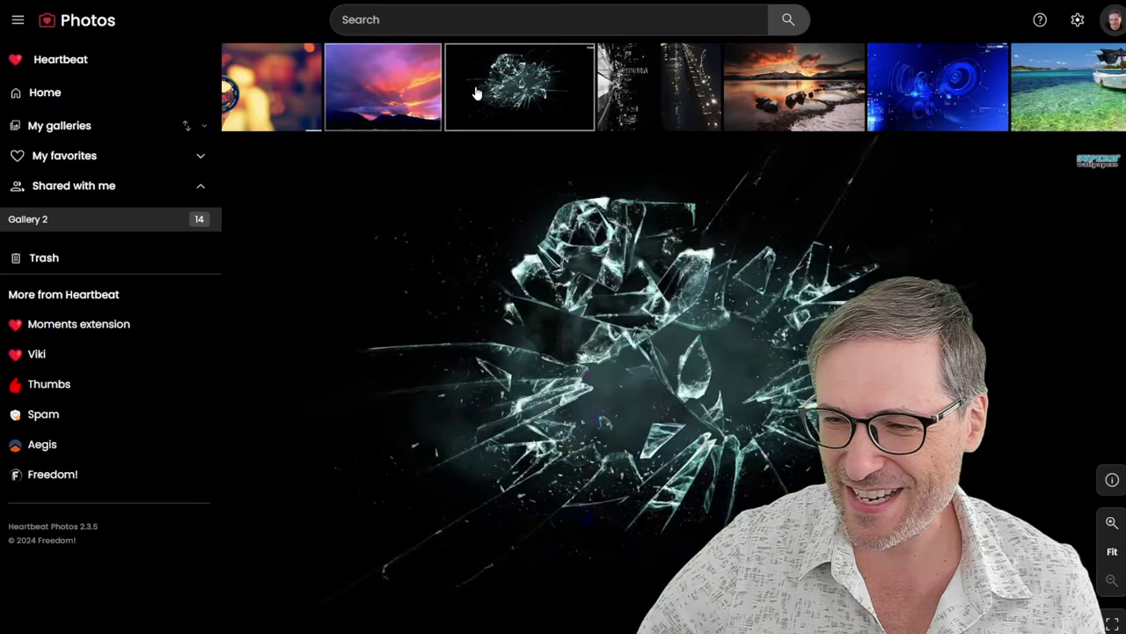
pyautogui.click(536, 91)
pyautogui.click(542, 94)
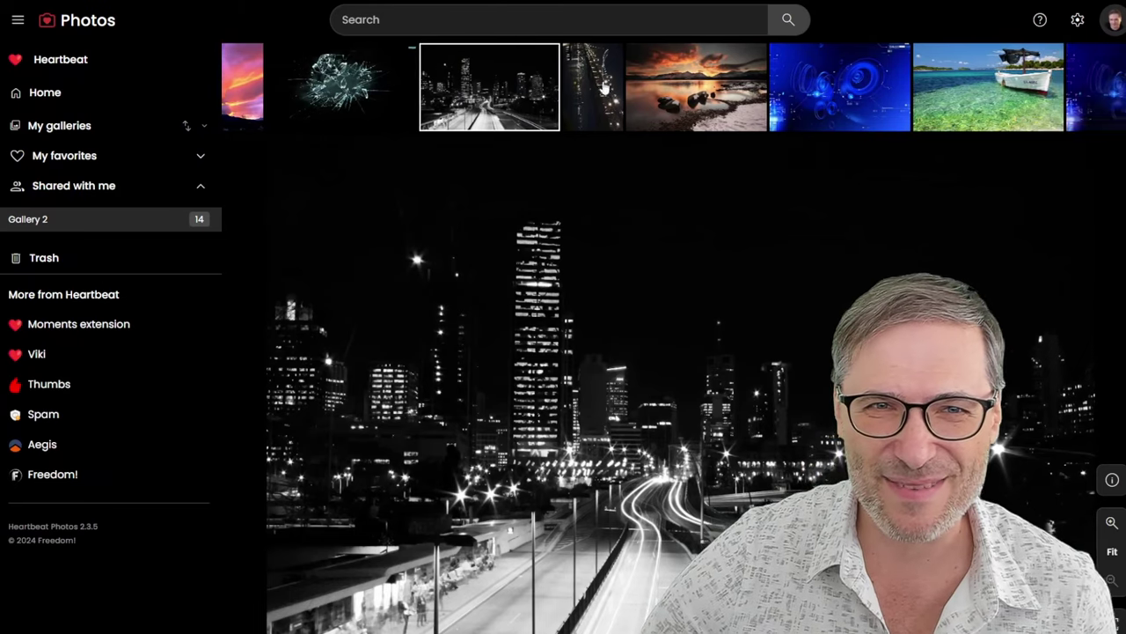
pyautogui.click(669, 88)
pyautogui.click(716, 84)
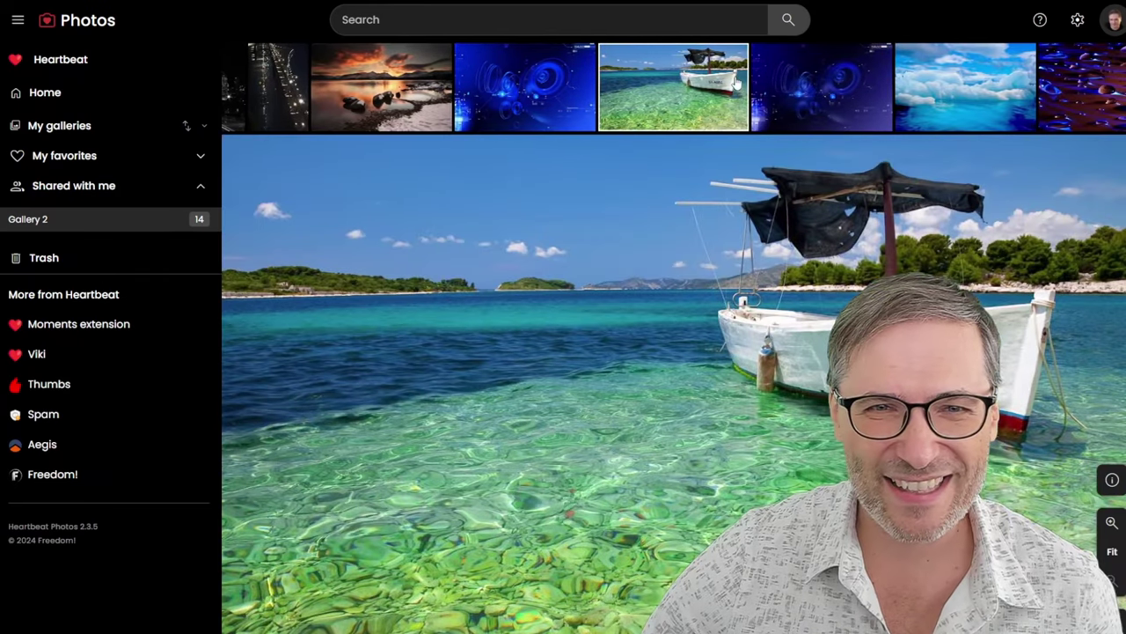
pyautogui.click(818, 88)
pyautogui.click(948, 102)
pyautogui.click(1021, 93)
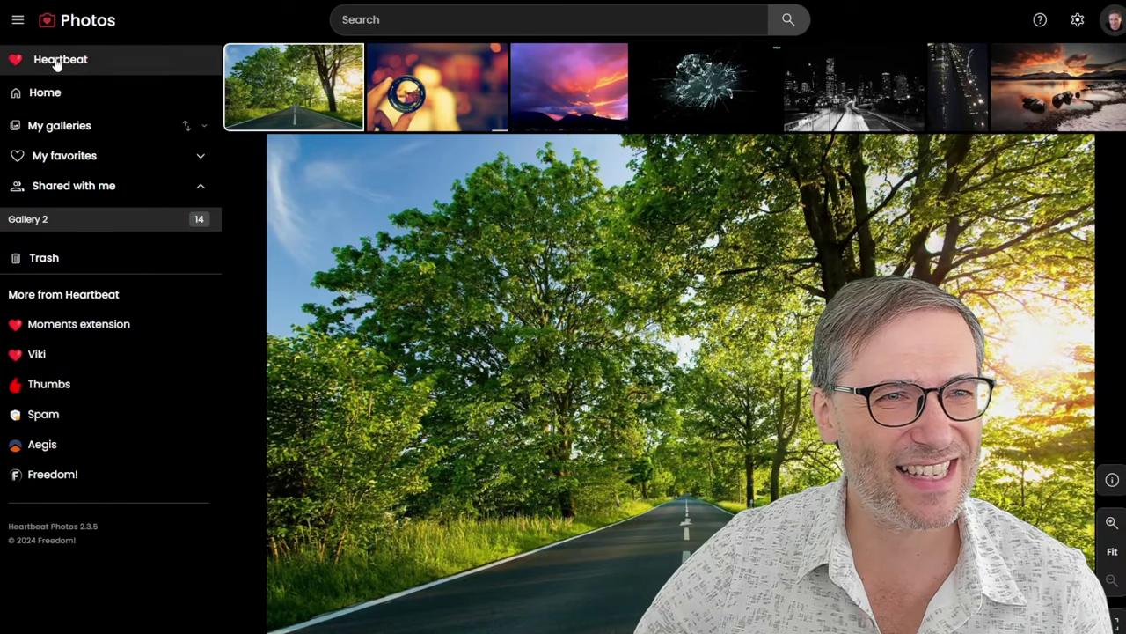
# Play Houdini's Verse moment, jump to the 0:33 and 0:06 moments, then return to the feed.
pyautogui.click(57, 64)
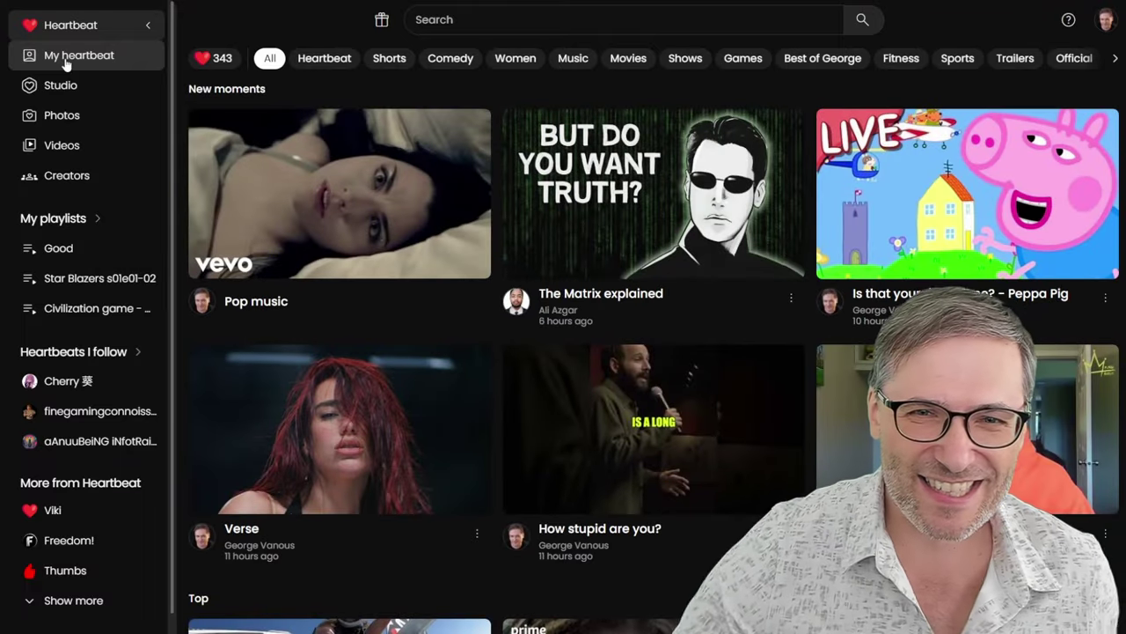
pyautogui.moveTo(339, 429)
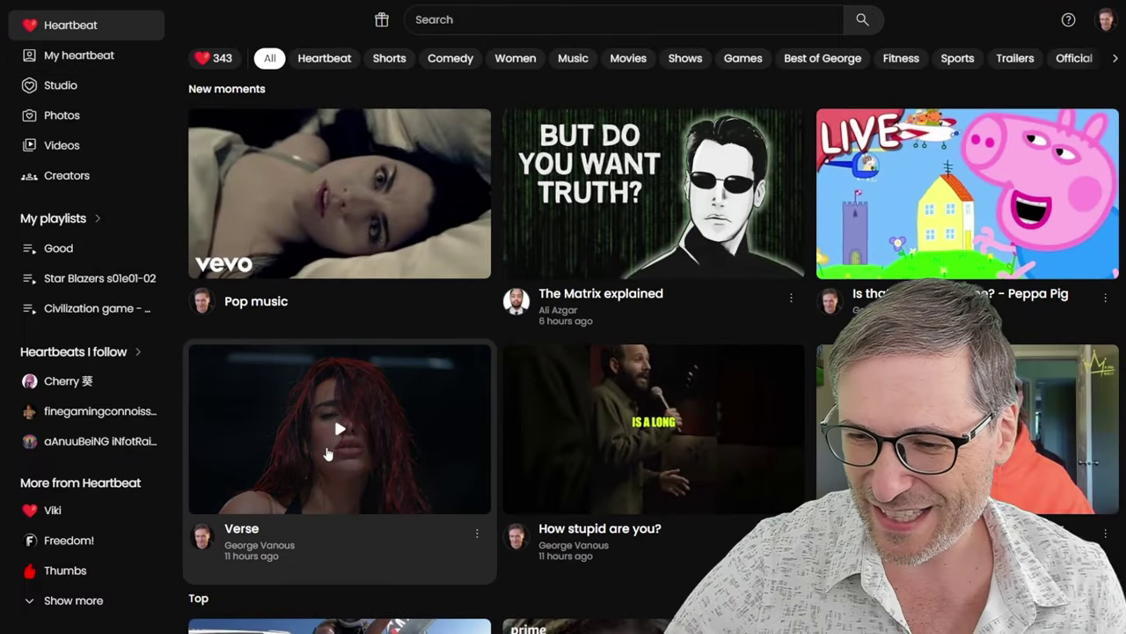
pyautogui.click(326, 453)
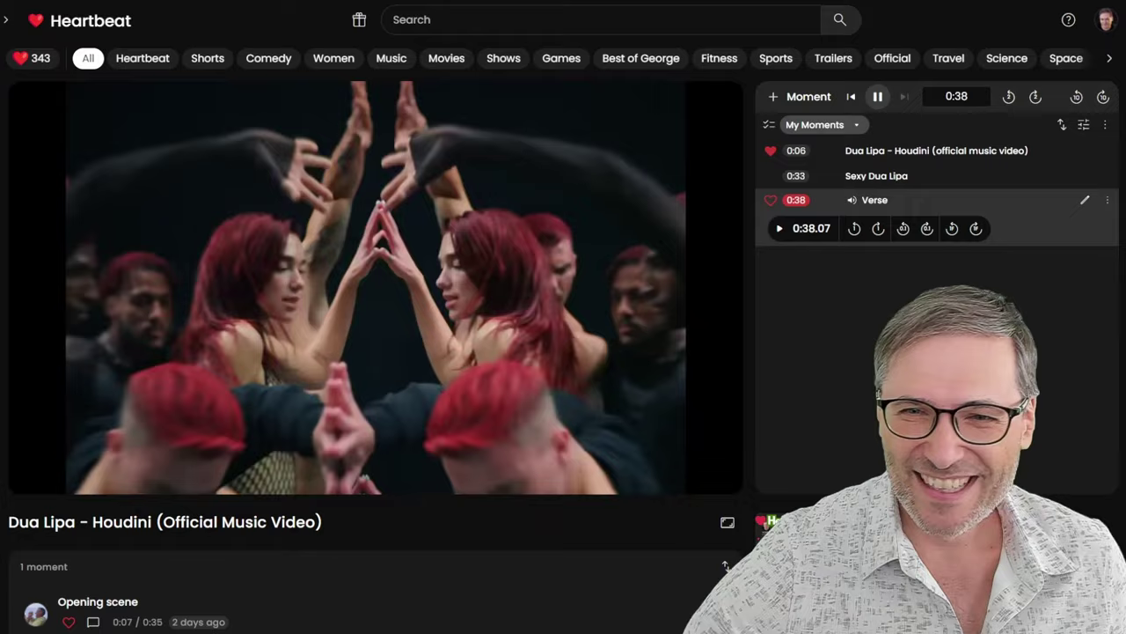
pyautogui.click(877, 175)
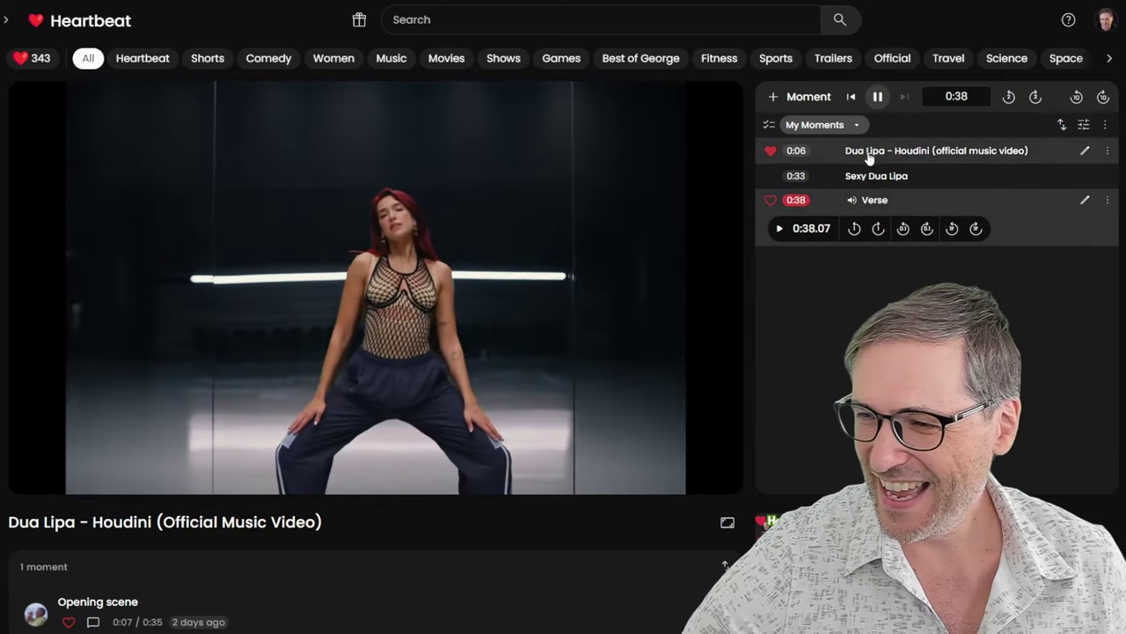
pyautogui.click(802, 152)
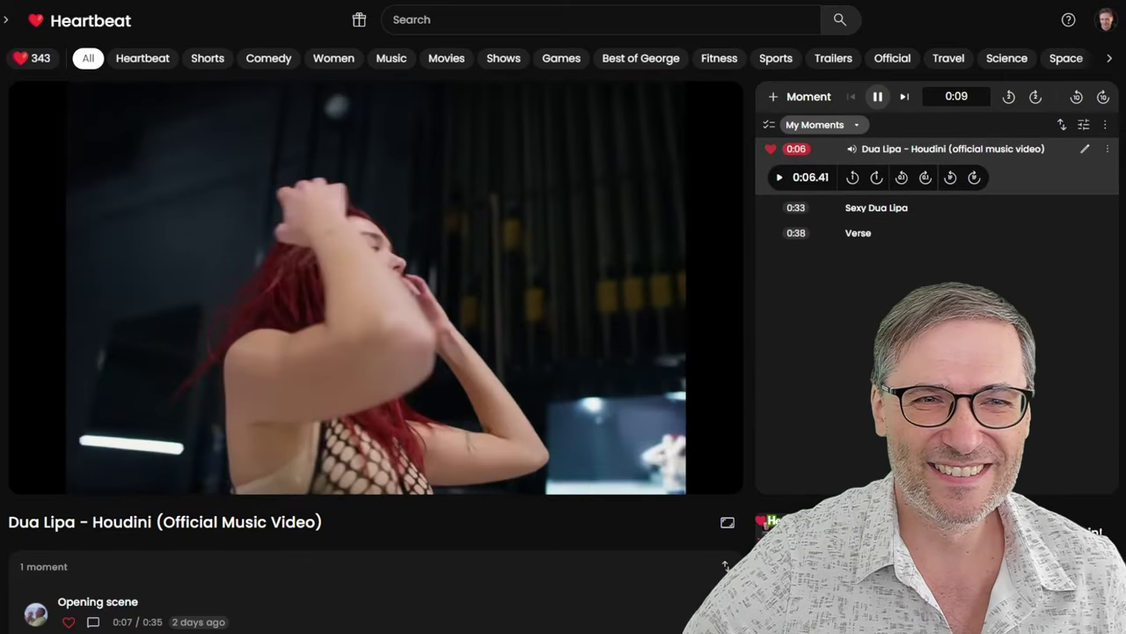
pyautogui.click(419, 261)
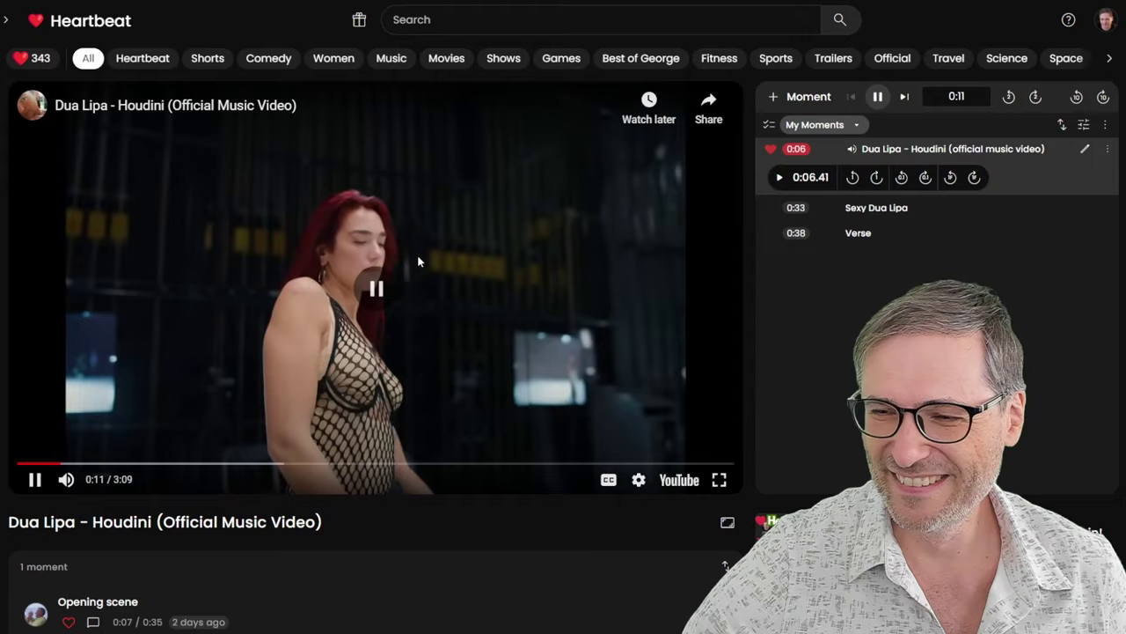
pyautogui.click(115, 29)
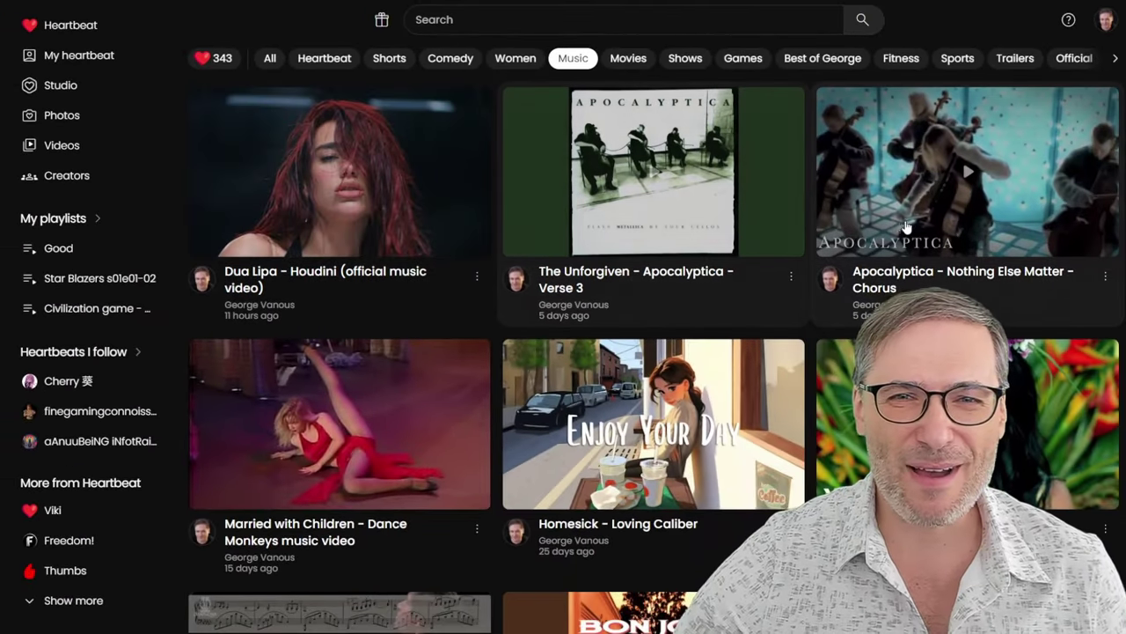
# Scroll through the Music moments, then reset the feed to all categories with New moments.
pyautogui.scroll(-3, 907, 227)
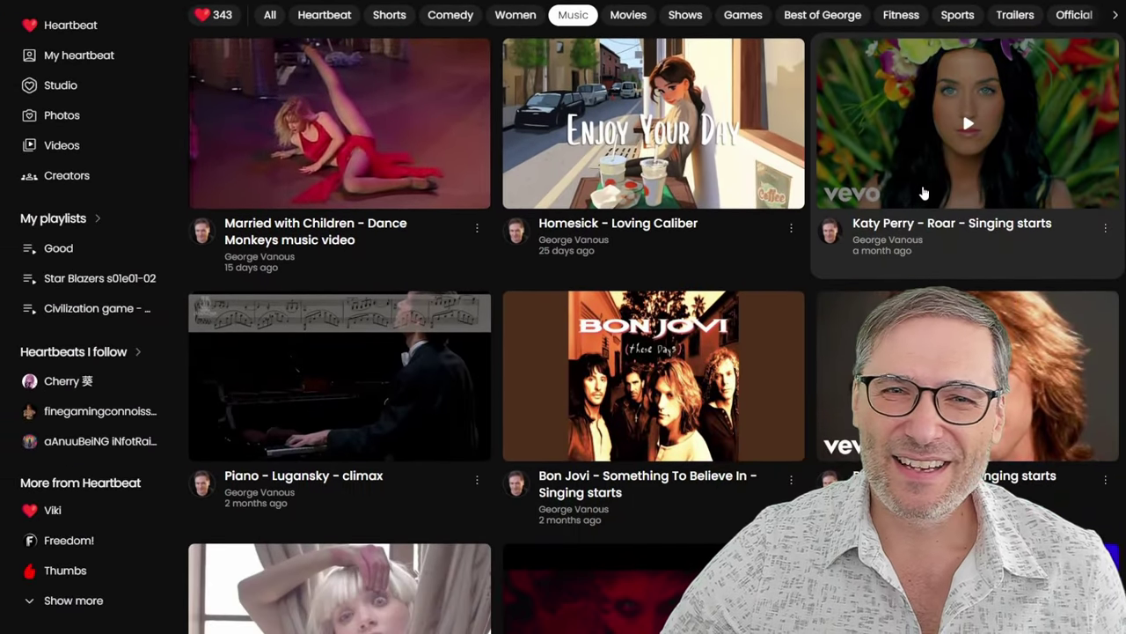
pyautogui.scroll(-2, 923, 193)
pyautogui.scroll(-2, 918, 196)
pyautogui.scroll(-1, 918, 196)
pyautogui.scroll(5, 908, 195)
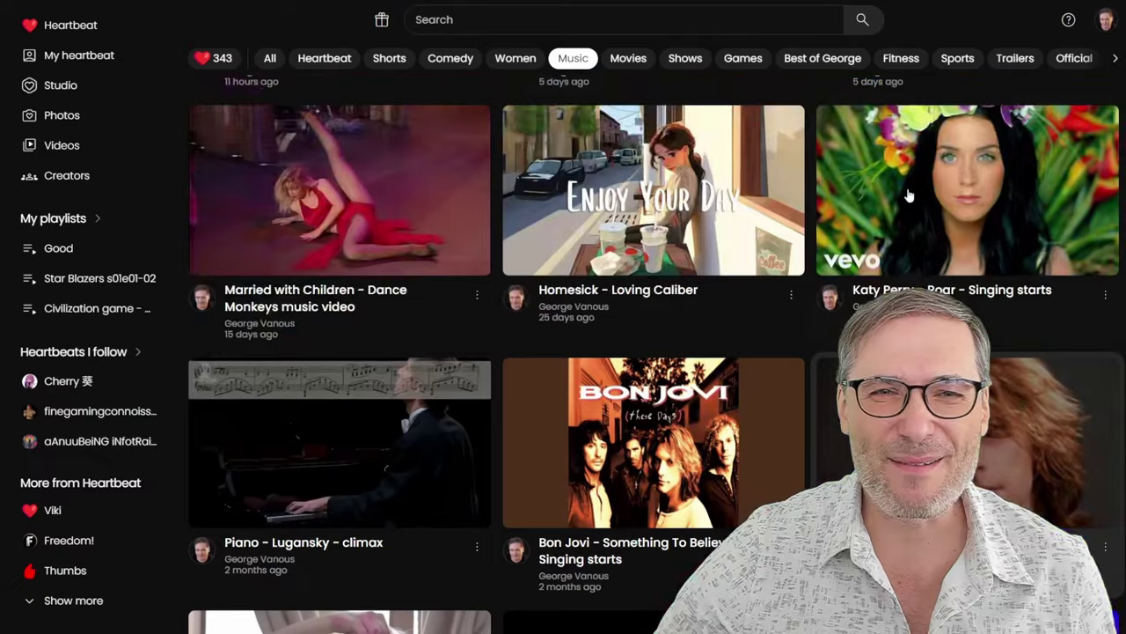
pyautogui.scroll(2, 909, 195)
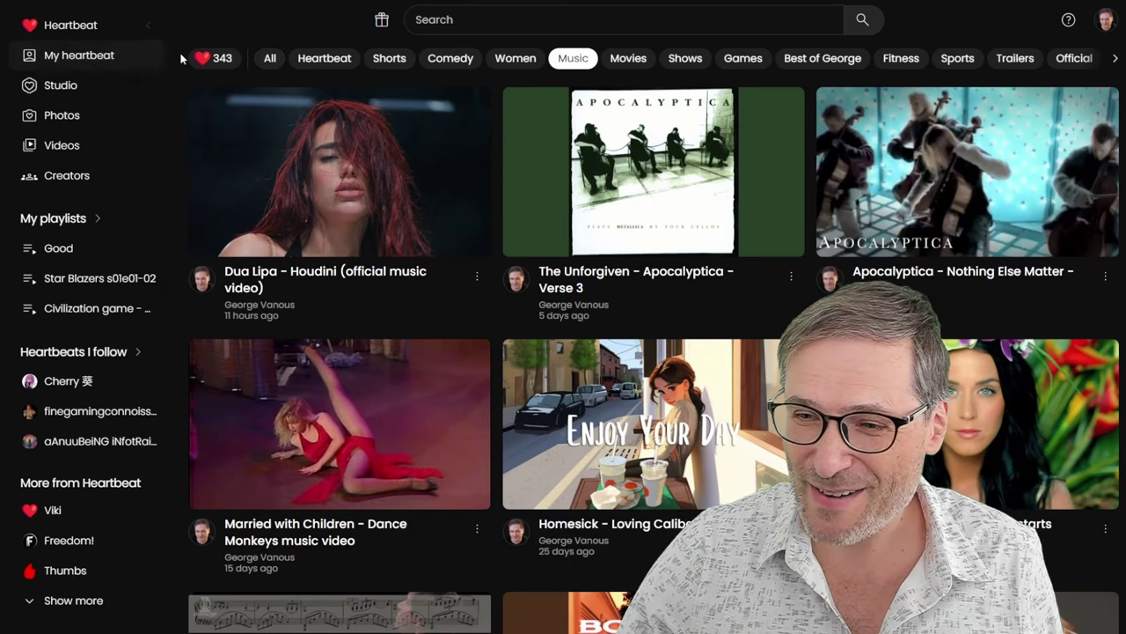
pyautogui.click(66, 35)
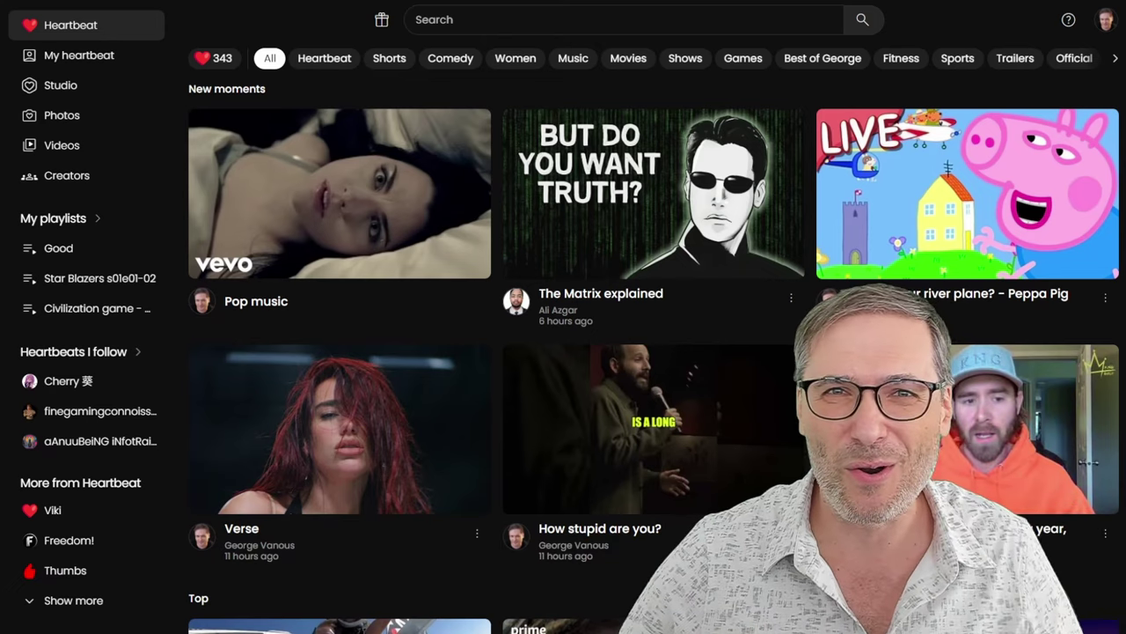
# Try the Women category filter, then scroll to the row with Tips for kids and Heartbeat Payday #3.
pyautogui.click(505, 63)
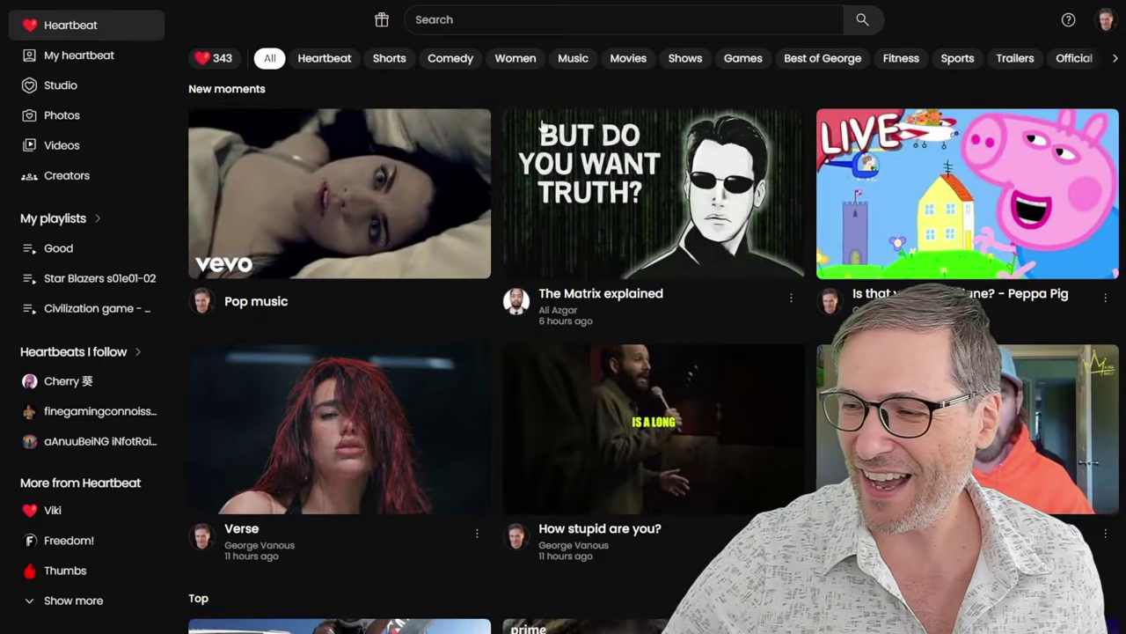
pyautogui.scroll(-2, 541, 129)
pyautogui.scroll(-2, 655, 257)
pyautogui.scroll(-2, 656, 257)
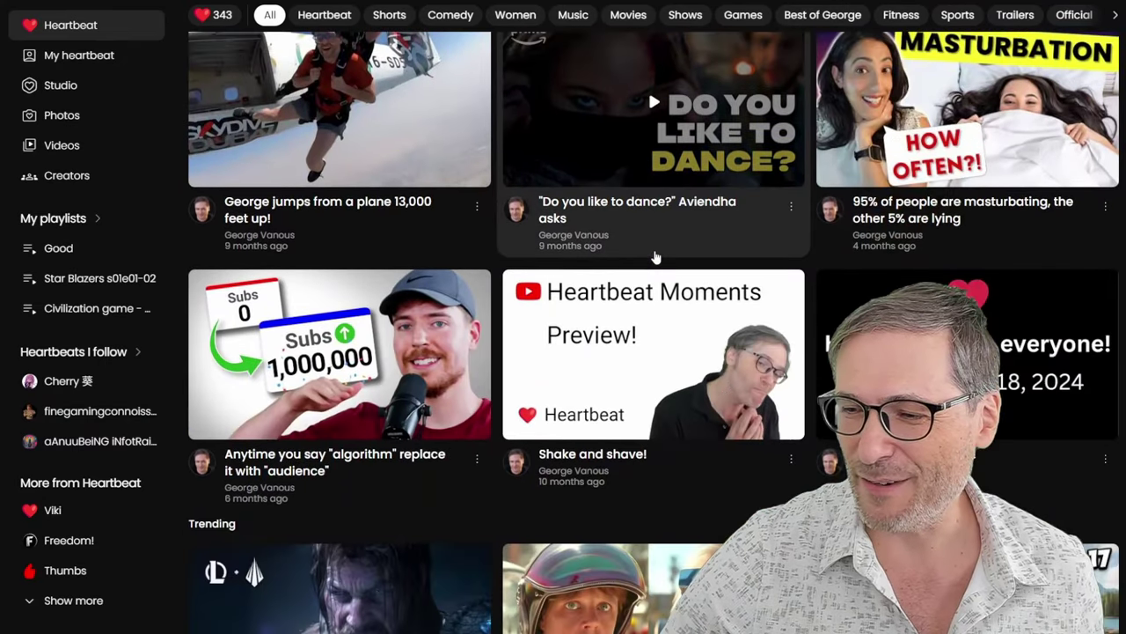
pyautogui.scroll(-2, 655, 257)
pyautogui.scroll(-2, 656, 256)
pyautogui.scroll(-2, 656, 255)
pyautogui.scroll(-2, 654, 256)
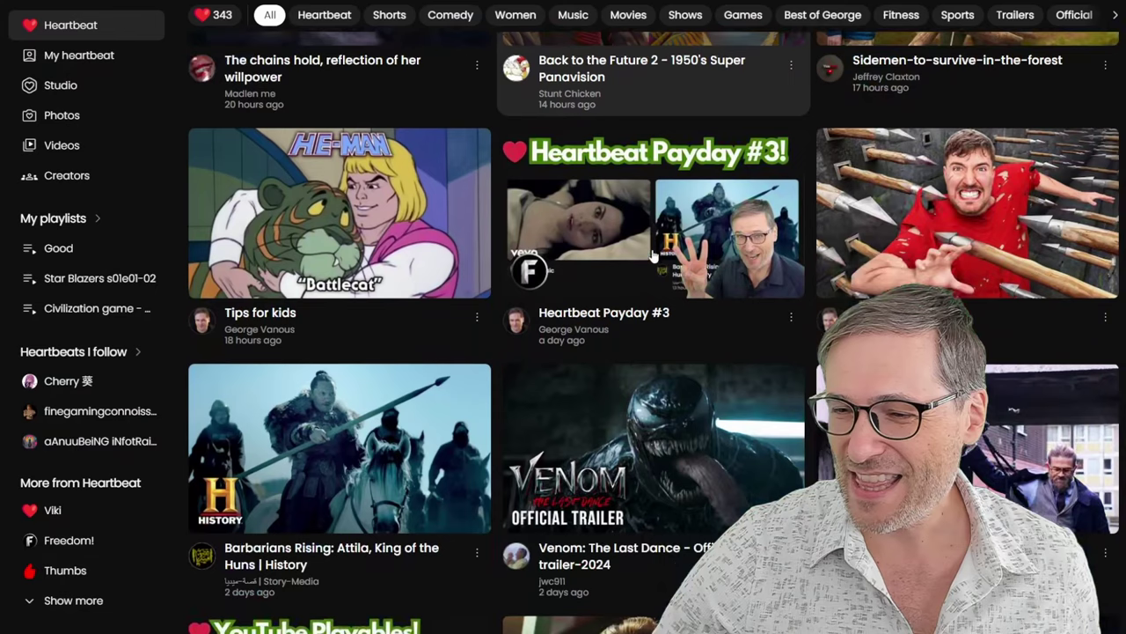
pyautogui.scroll(-2, 653, 256)
pyautogui.scroll(2, 370, 242)
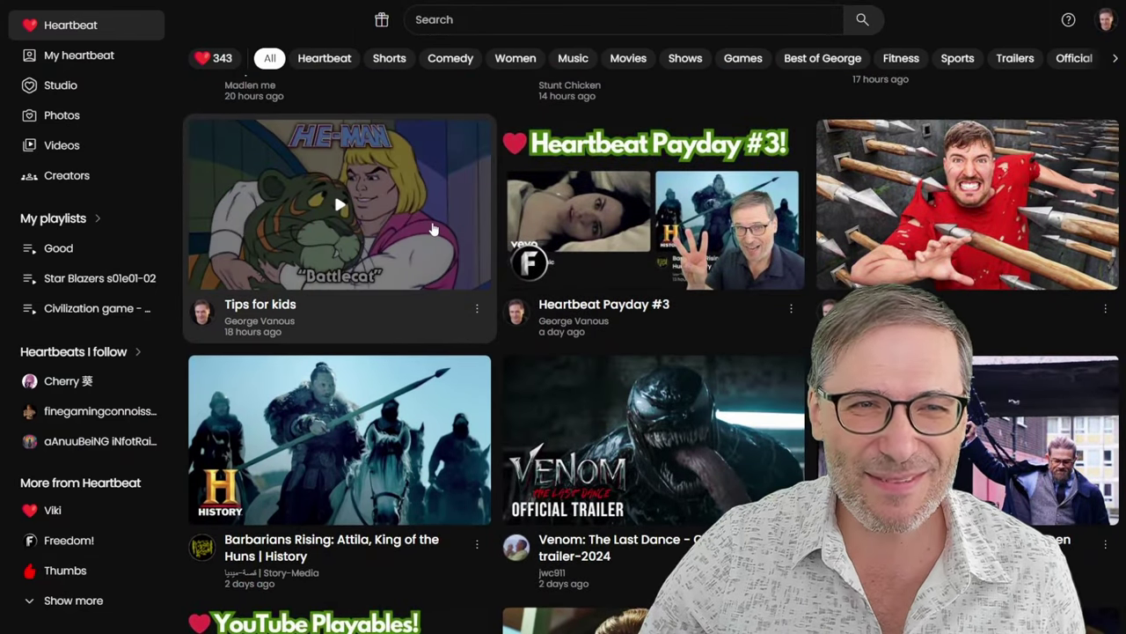
# Watch the He-Man Tips for kids video briefly, then browse the home feed down to Conan.
pyautogui.click(481, 238)
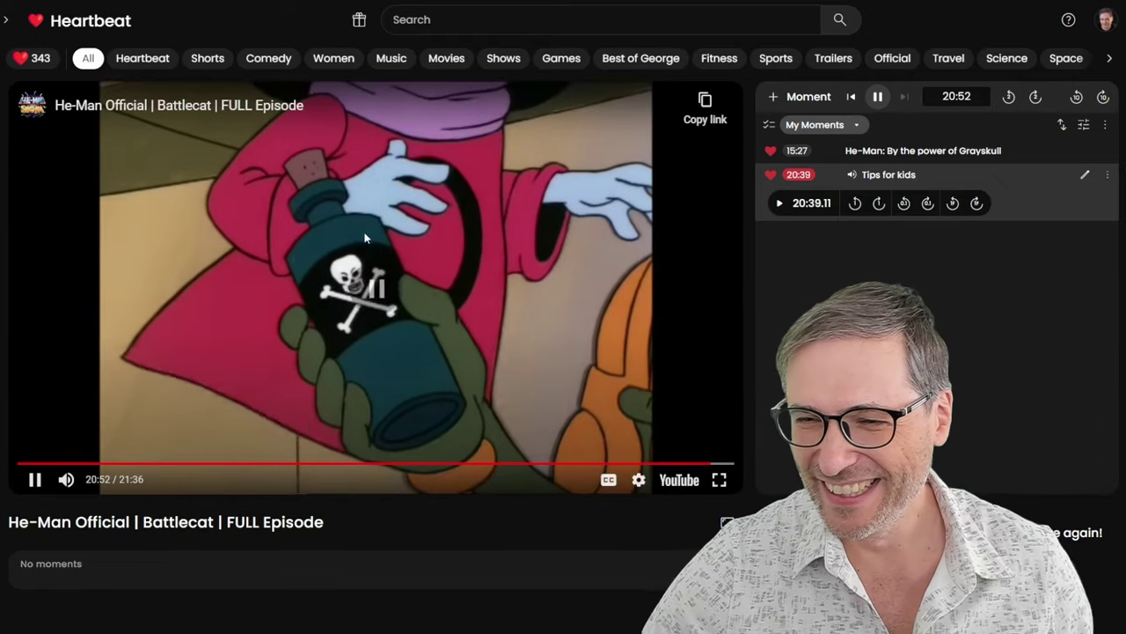
pyautogui.click(93, 21)
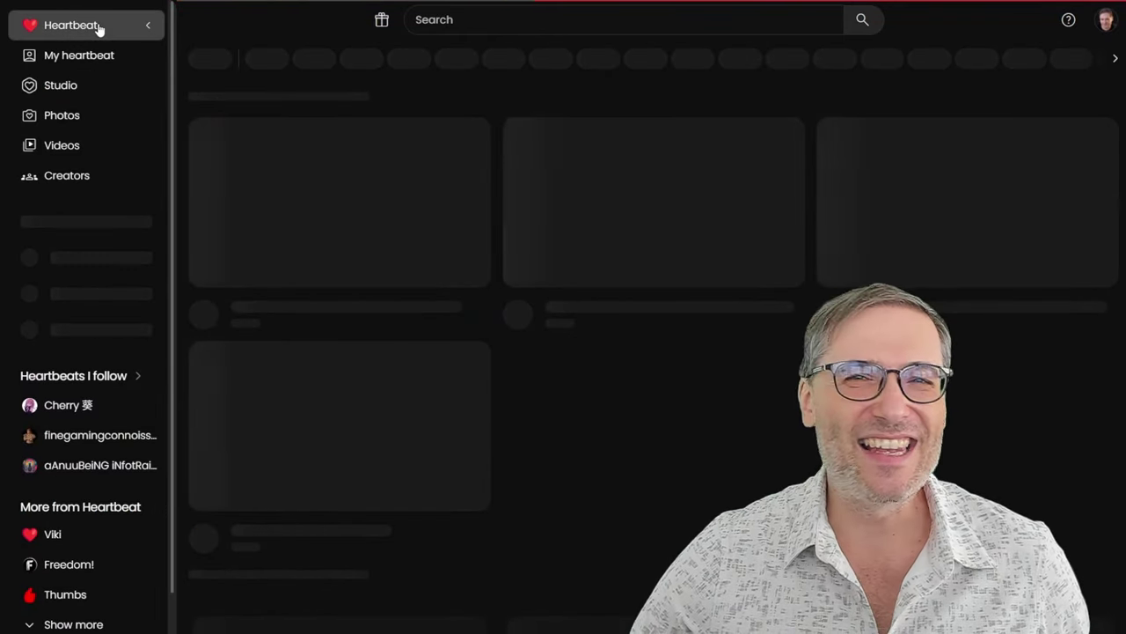
pyautogui.scroll(-2, 701, 164)
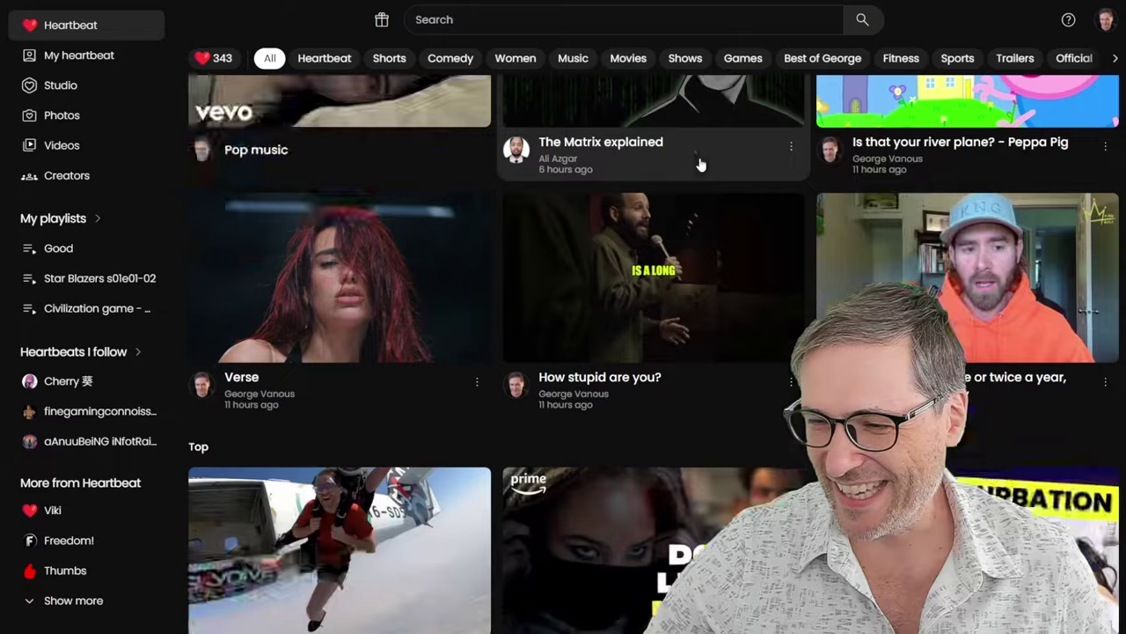
pyautogui.scroll(-5, 702, 164)
pyautogui.scroll(-3, 701, 163)
pyautogui.scroll(-3, 704, 154)
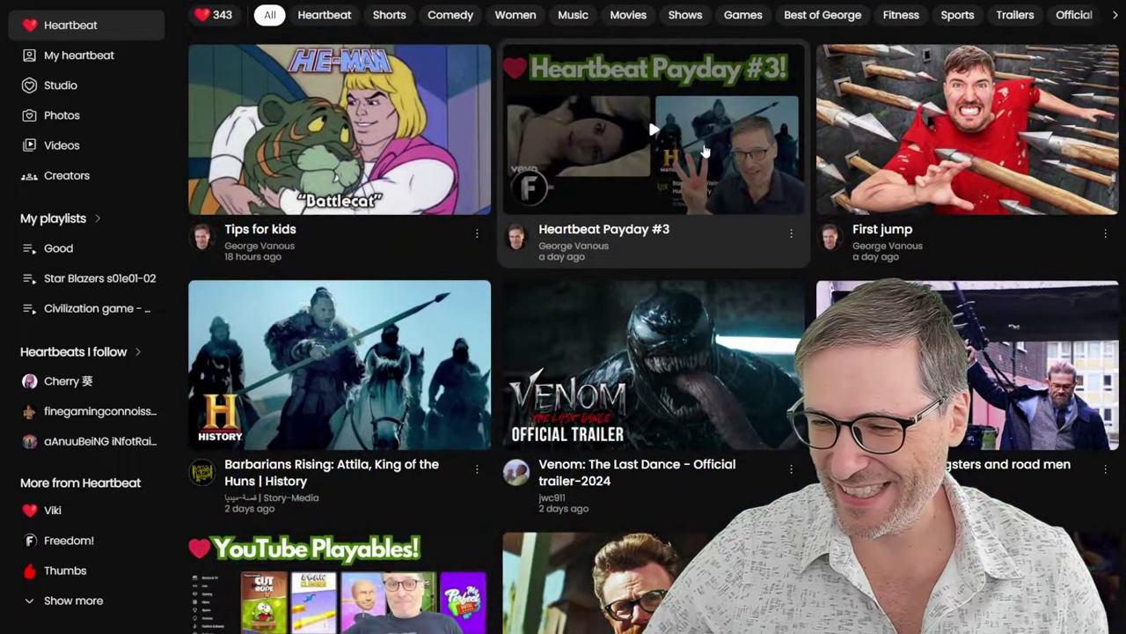
pyautogui.scroll(-2, 704, 150)
pyautogui.scroll(-2, 842, 148)
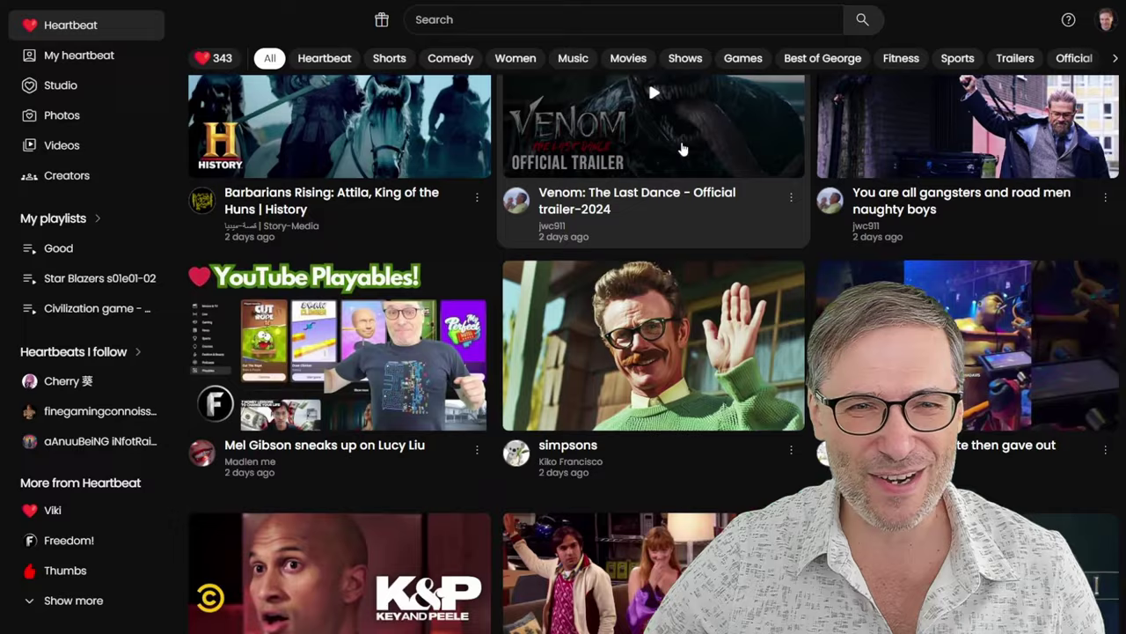
pyautogui.scroll(-1, 679, 163)
pyautogui.scroll(-1, 679, 163)
pyautogui.scroll(-1, 679, 166)
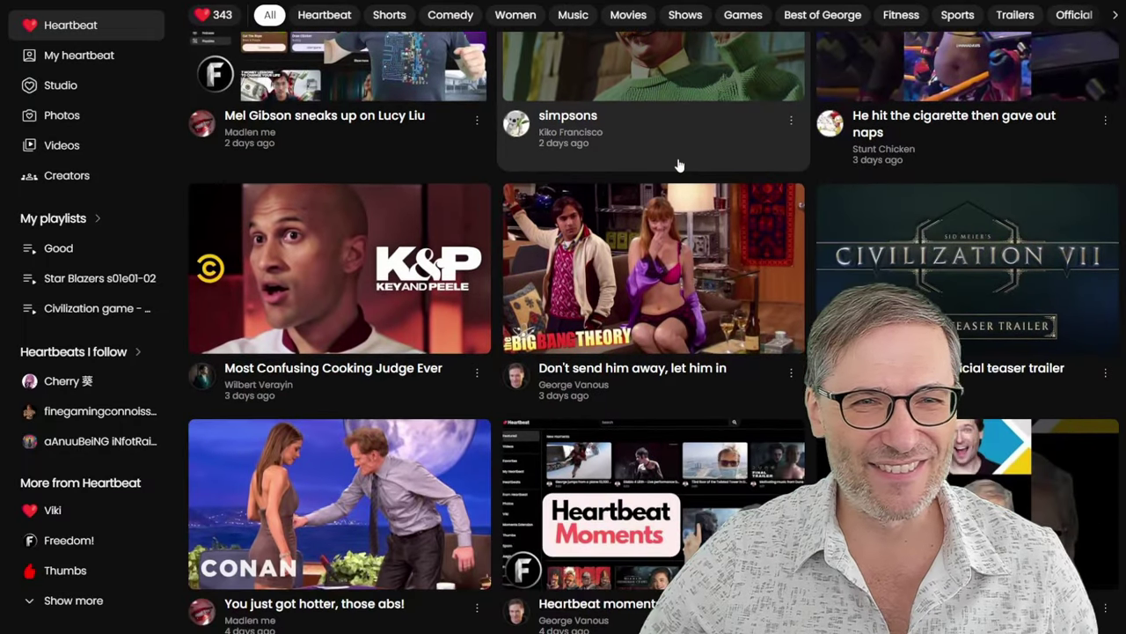
pyautogui.scroll(-1, 651, 247)
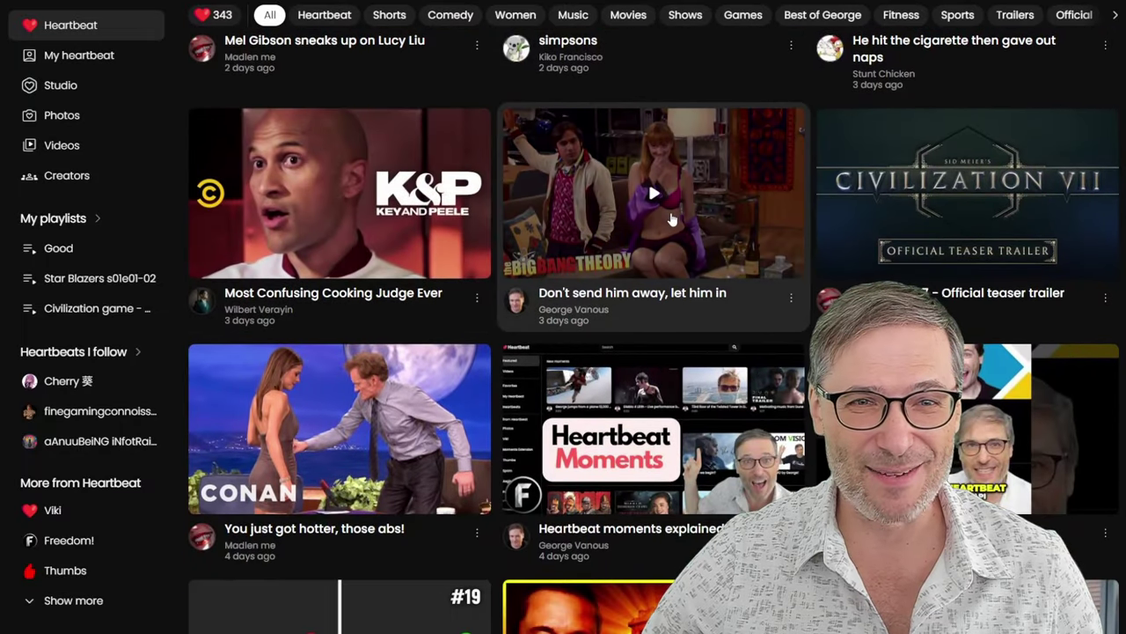
pyautogui.scroll(-1, 655, 195)
pyautogui.scroll(-2, 669, 202)
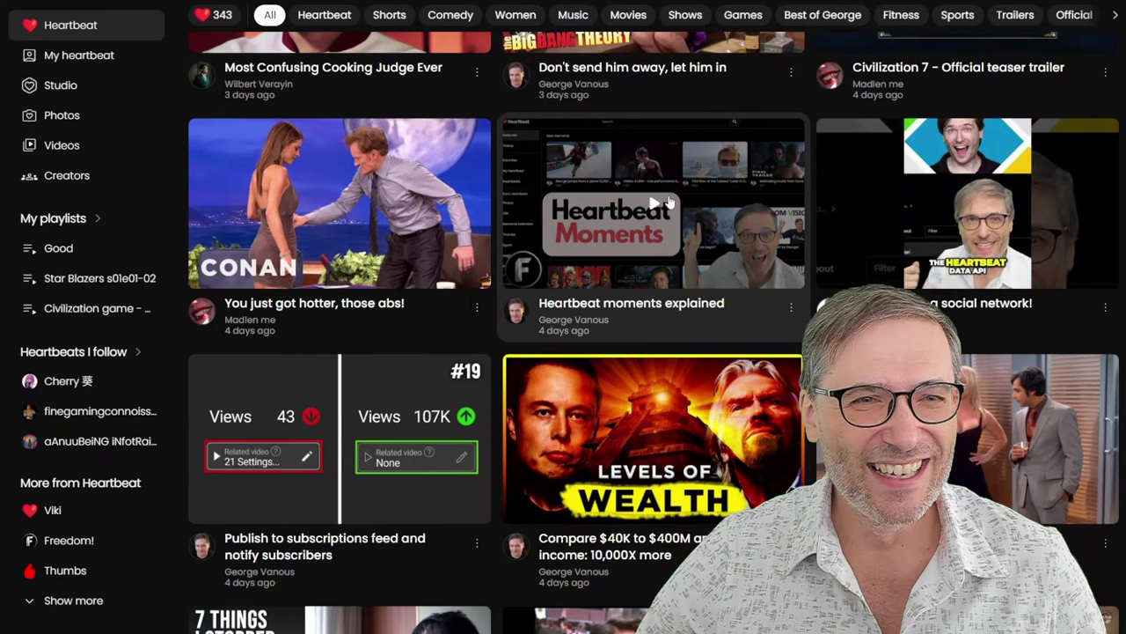
# Play the Conan video, jump to its 1:49 and 1:34 moments, pause it and go home.
pyautogui.click(419, 222)
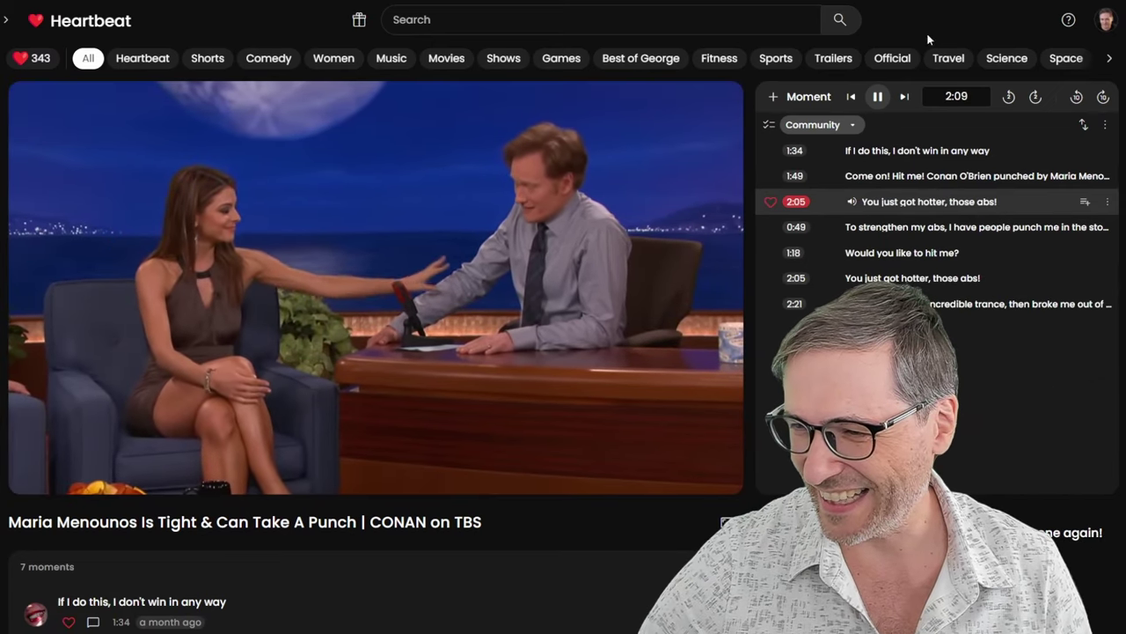
pyautogui.click(823, 175)
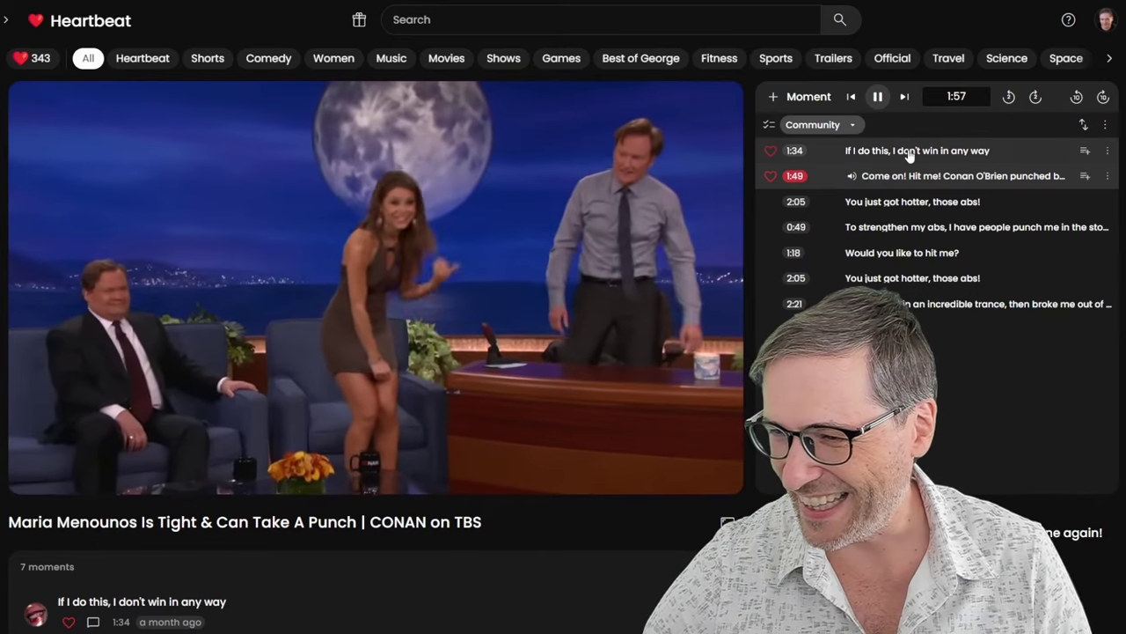
pyautogui.click(832, 150)
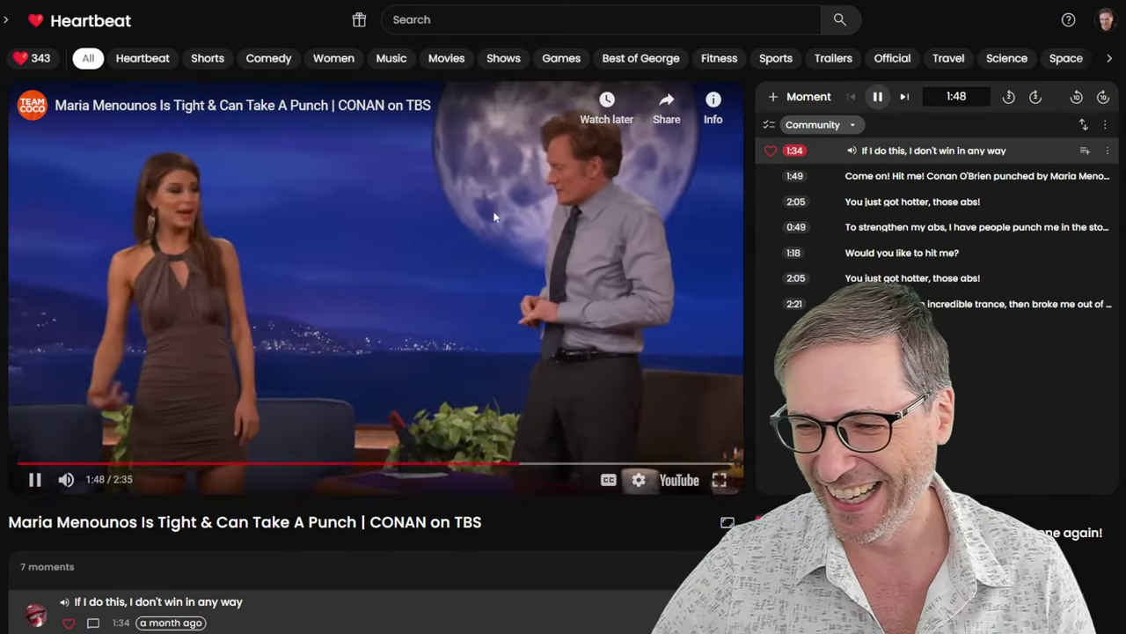
pyautogui.click(449, 126)
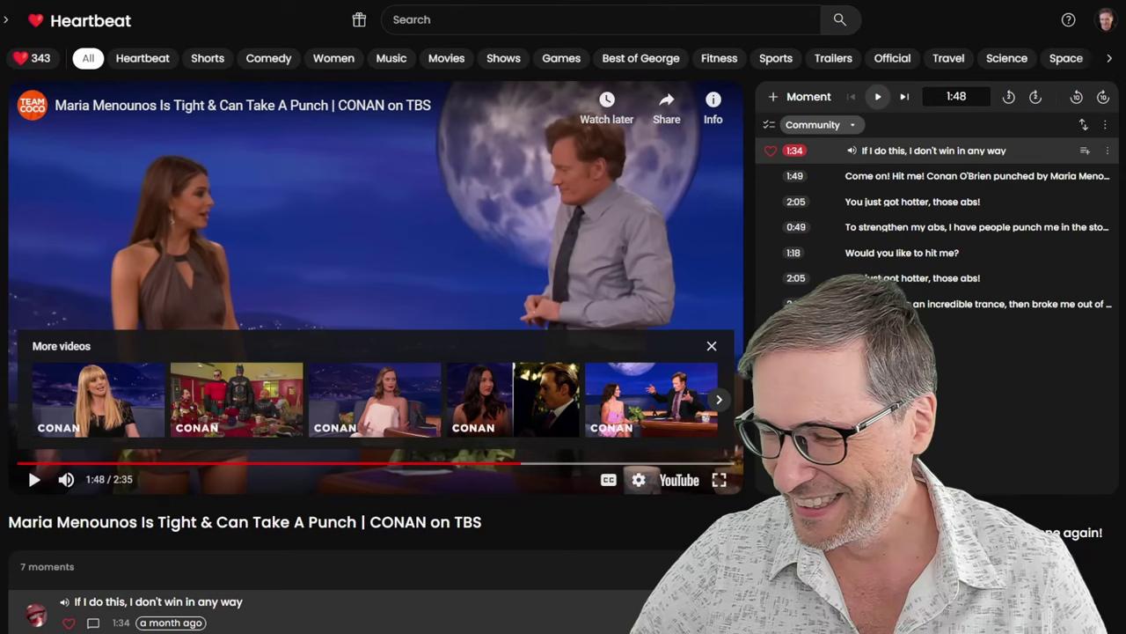
pyautogui.click(91, 34)
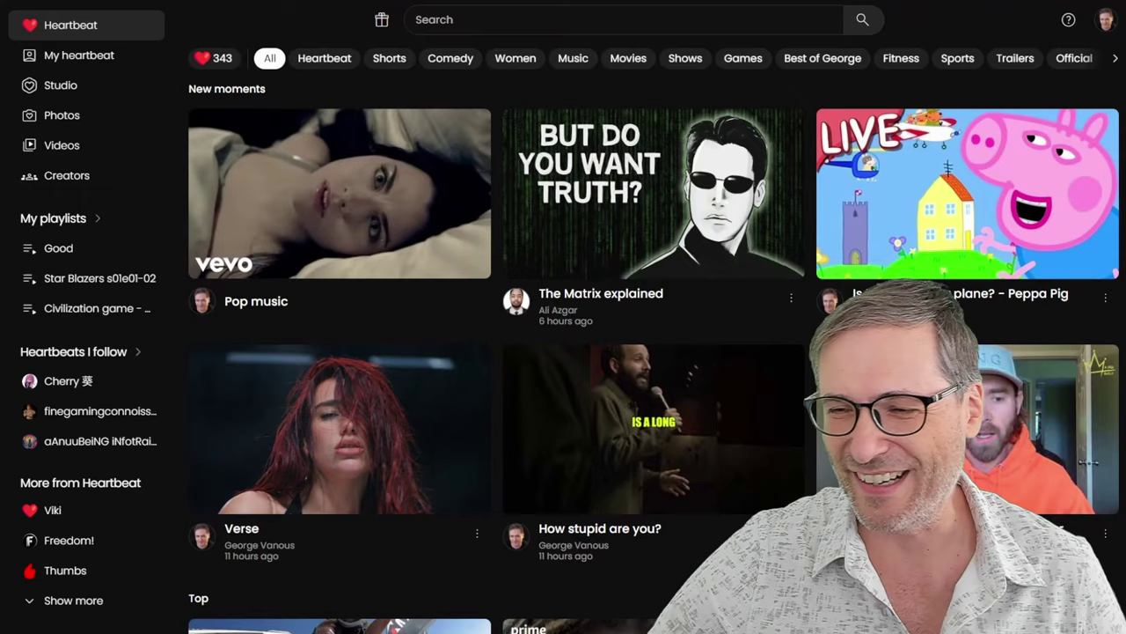
# Hide the sidebar to widen the feed and scroll down to Levels of Wealth and 7 Things I Stopped Buying.
pyautogui.scroll(-2, 649, 175)
pyautogui.click(150, 26)
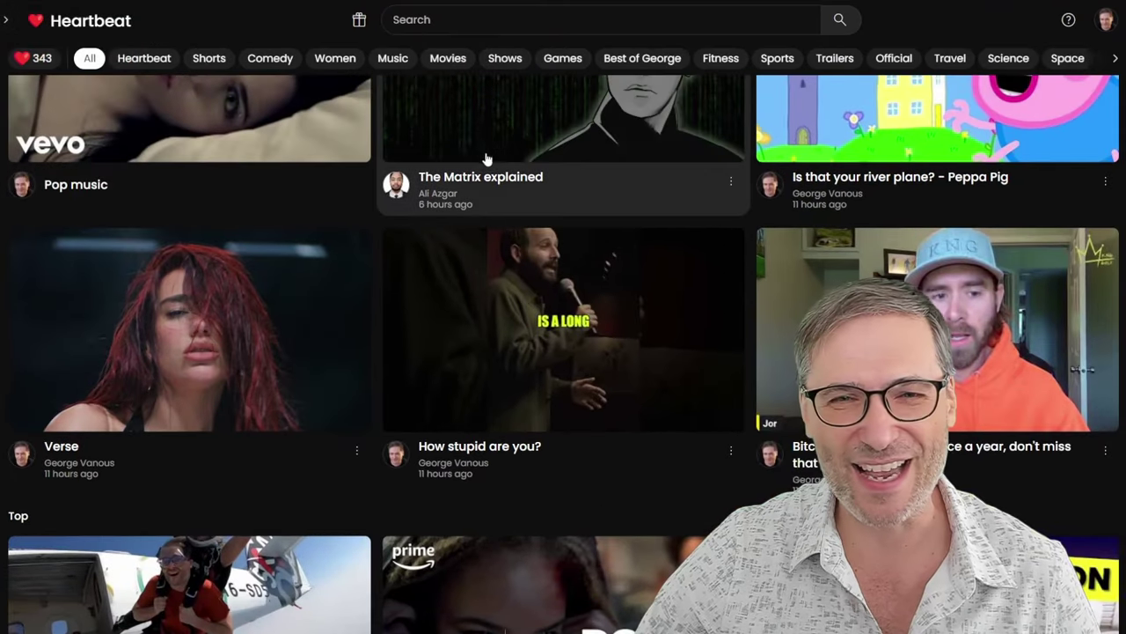
pyautogui.scroll(-2, 517, 168)
pyautogui.scroll(-2, 517, 168)
pyautogui.scroll(-1, 517, 168)
pyautogui.scroll(-1, 520, 161)
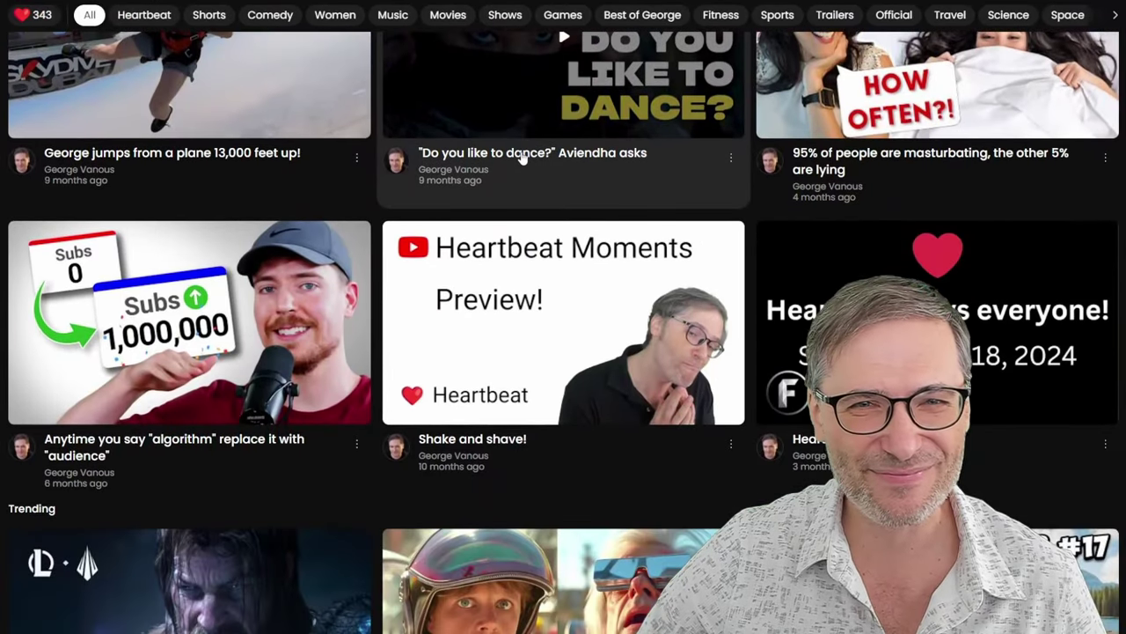
pyautogui.scroll(1, 525, 158)
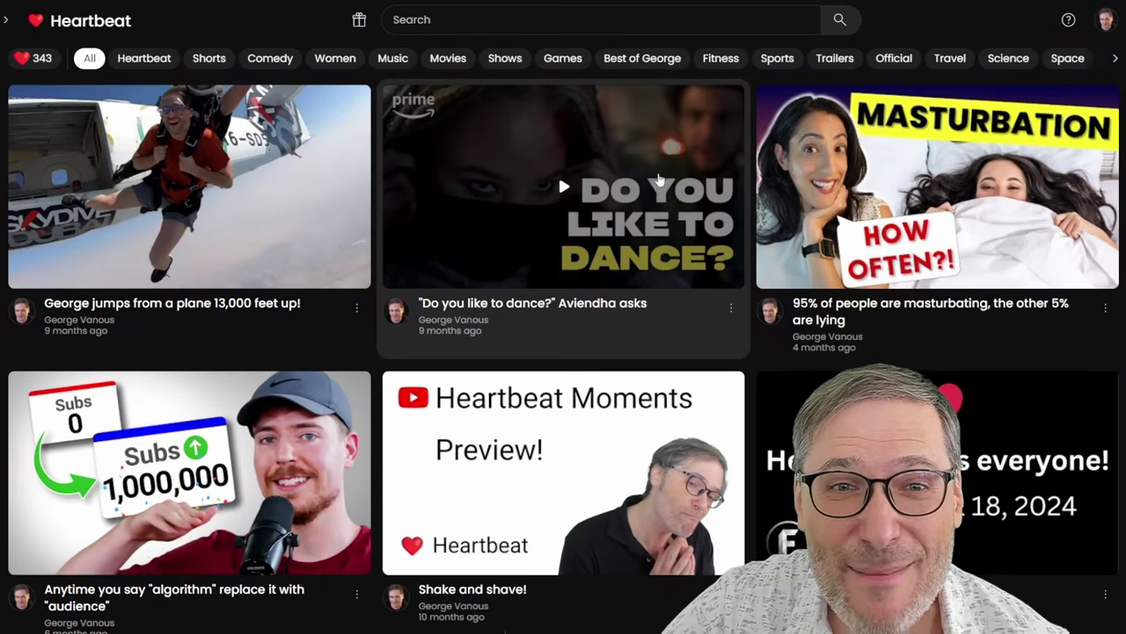
pyautogui.scroll(2, 695, 264)
pyautogui.scroll(-2, 759, 397)
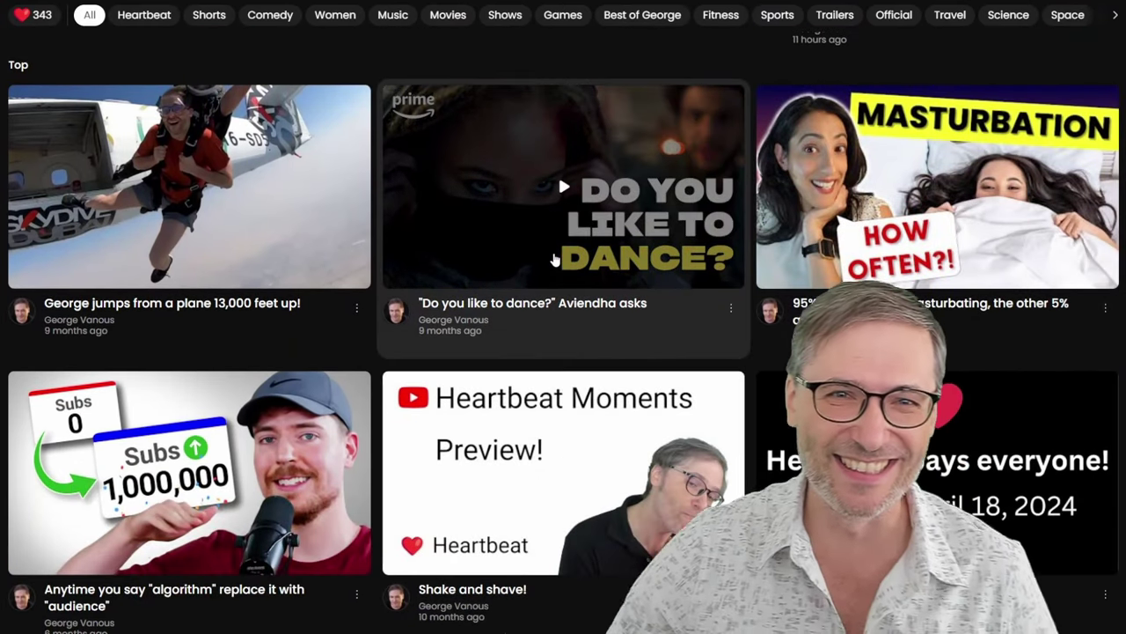
pyautogui.scroll(-3, 550, 229)
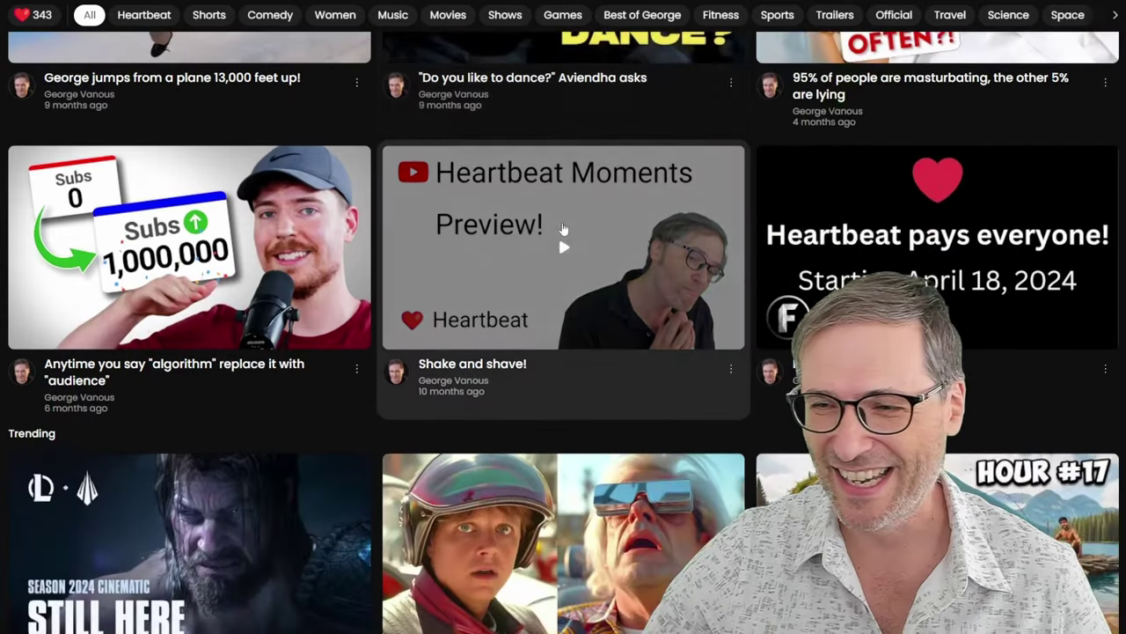
pyautogui.scroll(-3, 555, 233)
pyautogui.scroll(-3, 549, 226)
pyautogui.scroll(-2, 537, 227)
pyautogui.scroll(-2, 525, 227)
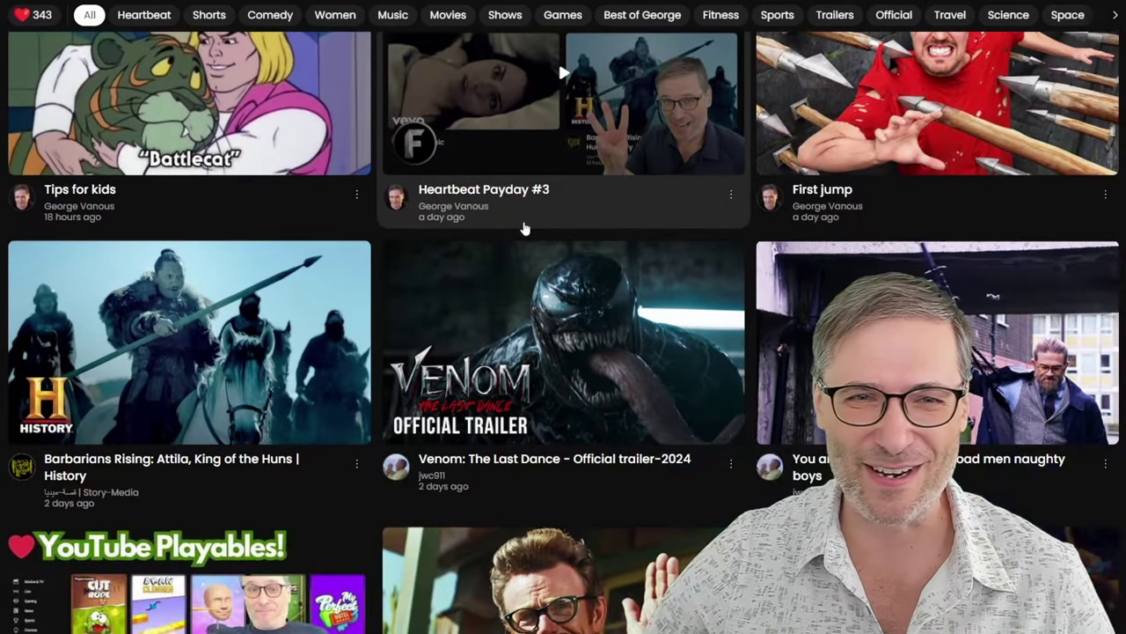
pyautogui.scroll(-3, 525, 226)
pyautogui.scroll(-4, 528, 226)
pyautogui.scroll(-2, 531, 225)
pyautogui.scroll(-3, 530, 225)
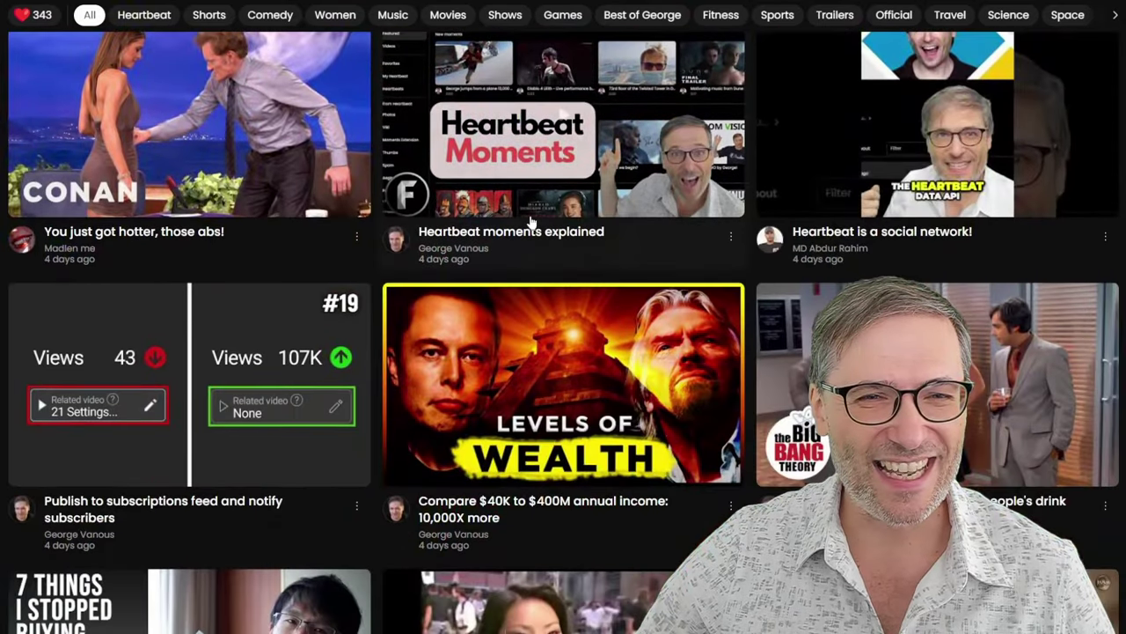
pyautogui.scroll(-2, 531, 224)
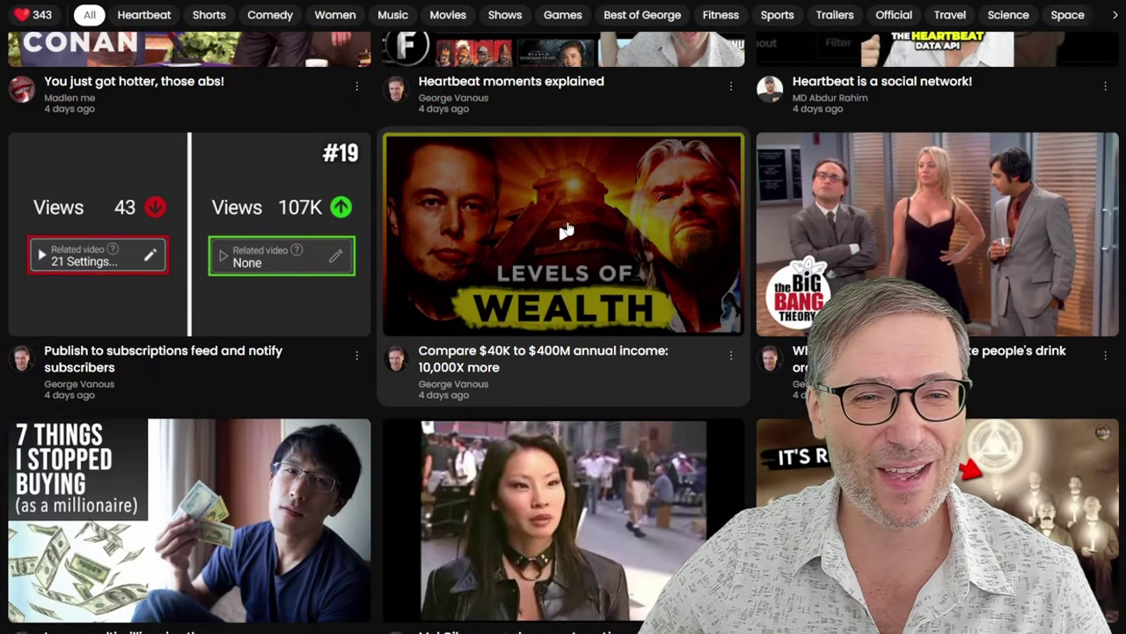
pyautogui.scroll(-1, 566, 231)
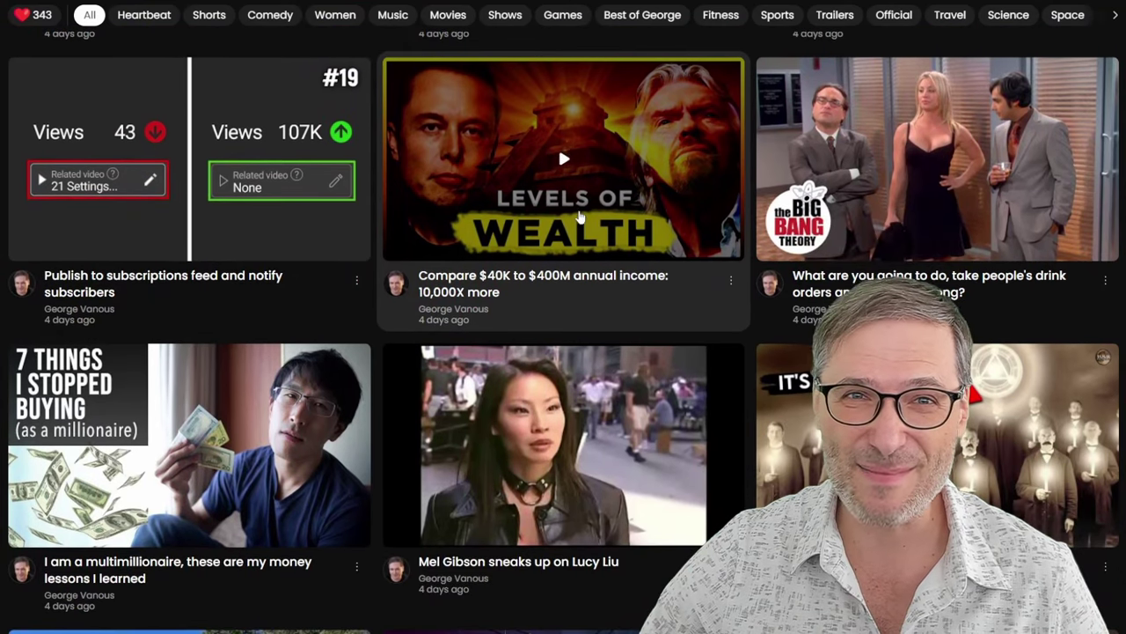
pyautogui.click(1116, 15)
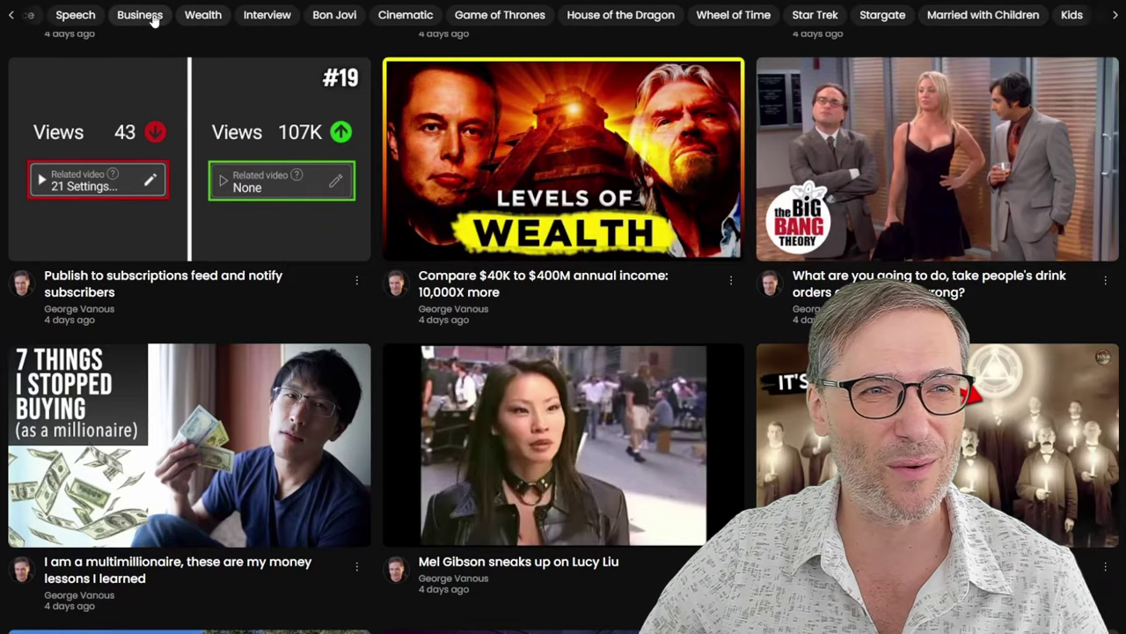
pyautogui.click(151, 15)
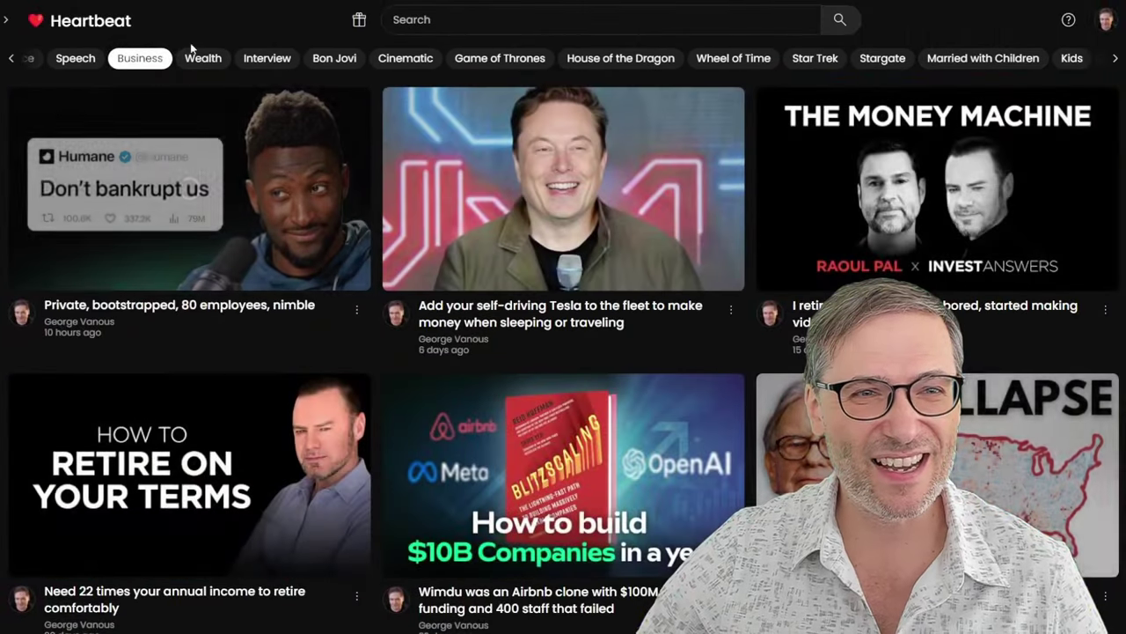
pyautogui.scroll(-5, 413, 158)
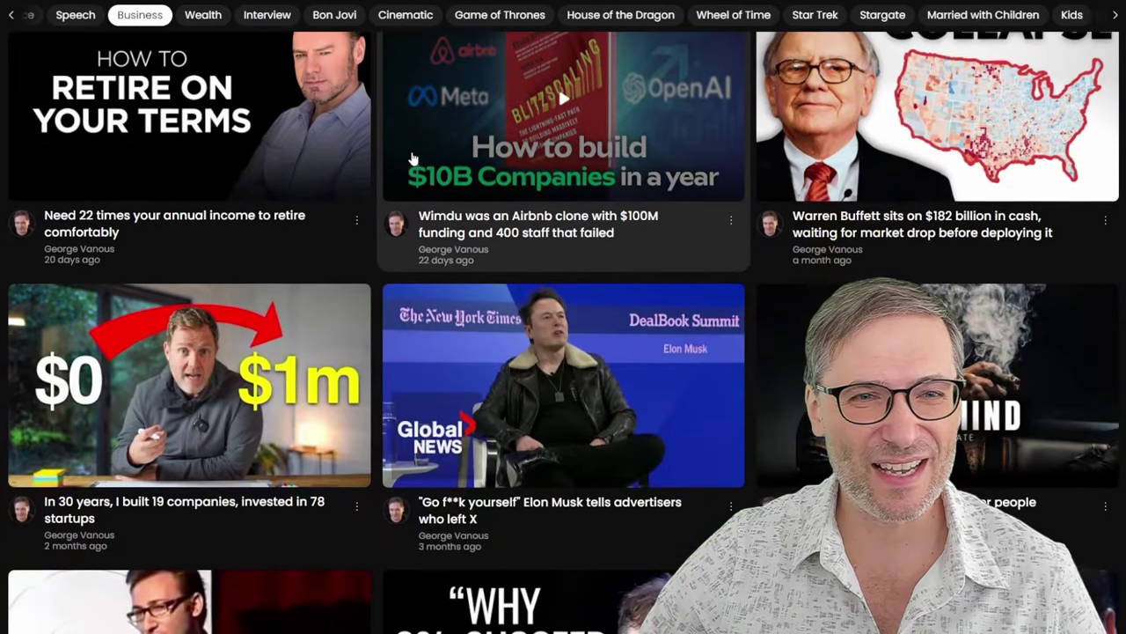
pyautogui.scroll(-4, 414, 159)
pyautogui.scroll(-2, 429, 158)
pyautogui.scroll(6, 444, 150)
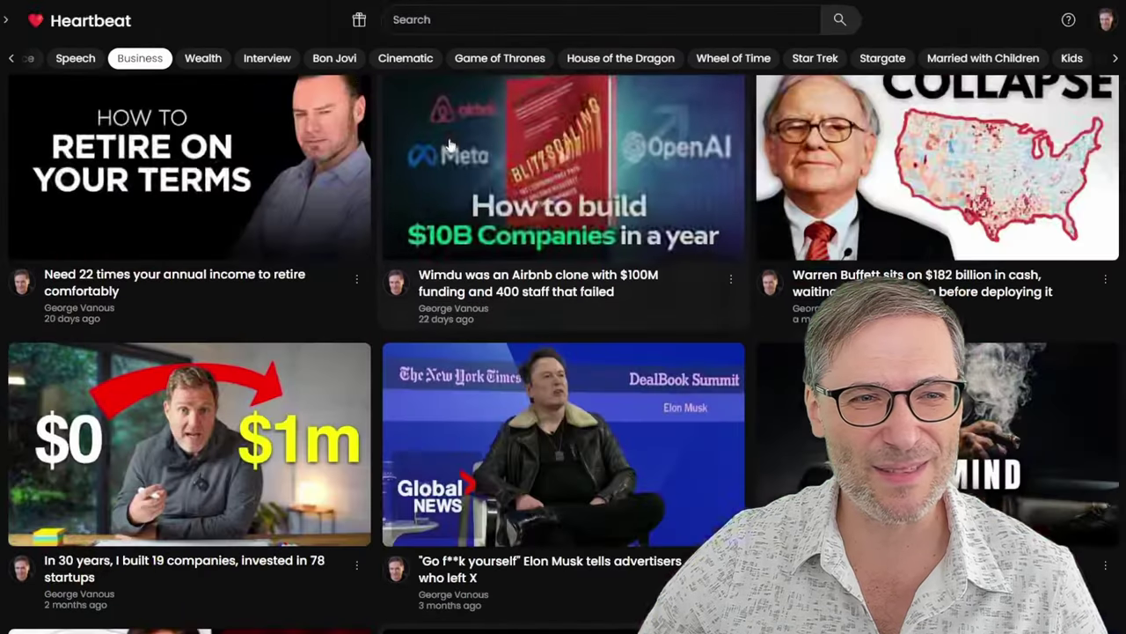
pyautogui.scroll(4, 451, 145)
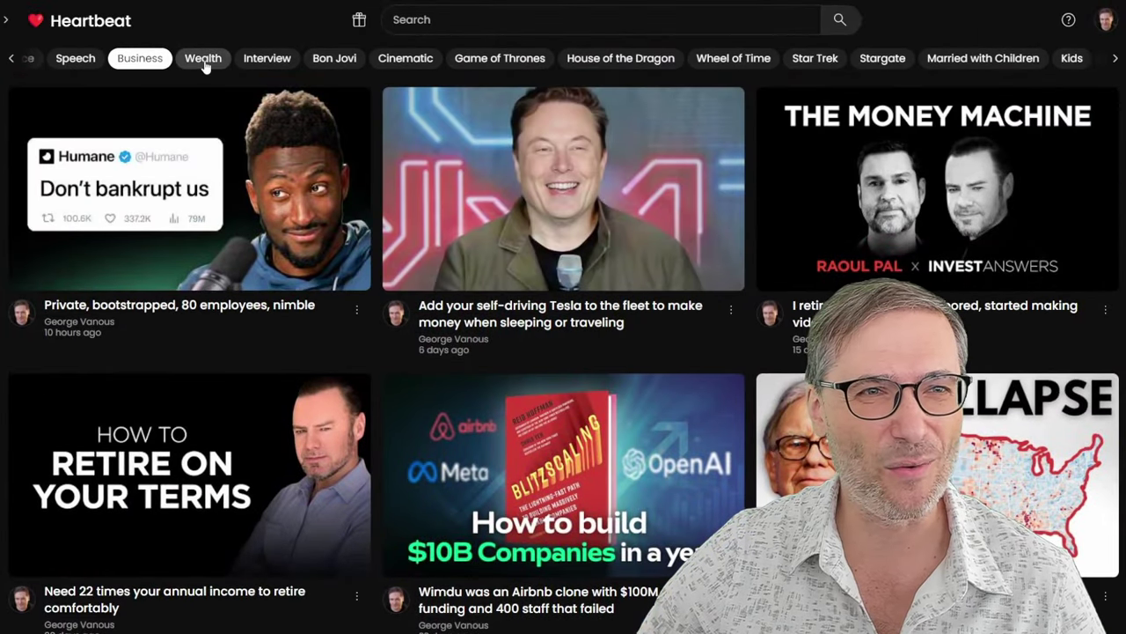
pyautogui.click(203, 58)
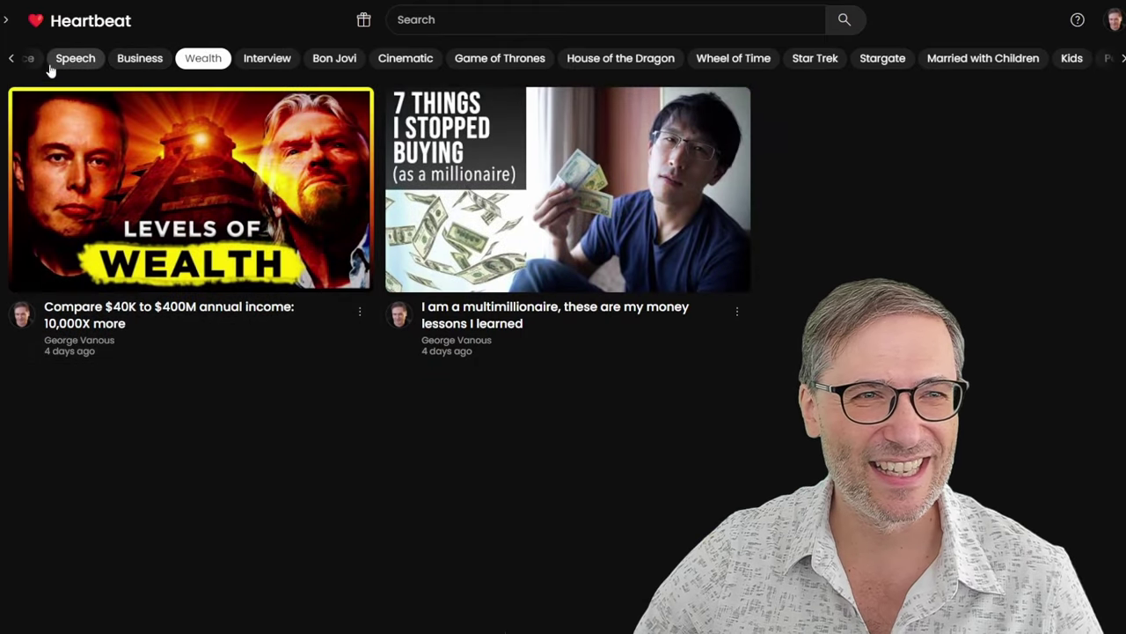
pyautogui.click(10, 60)
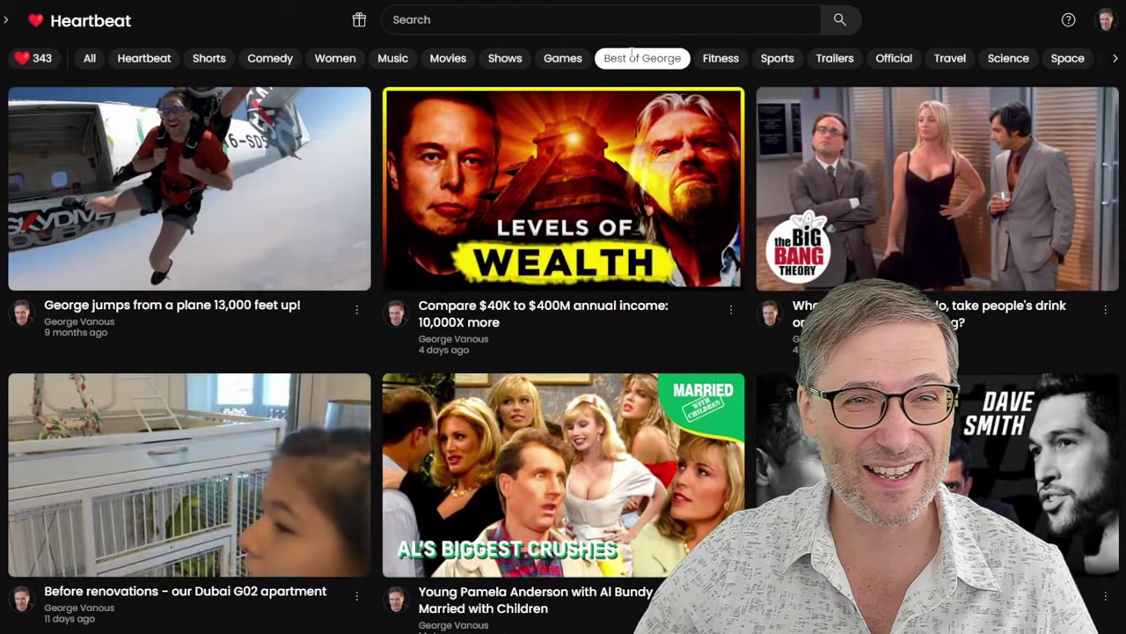
pyautogui.scroll(-2, 636, 193)
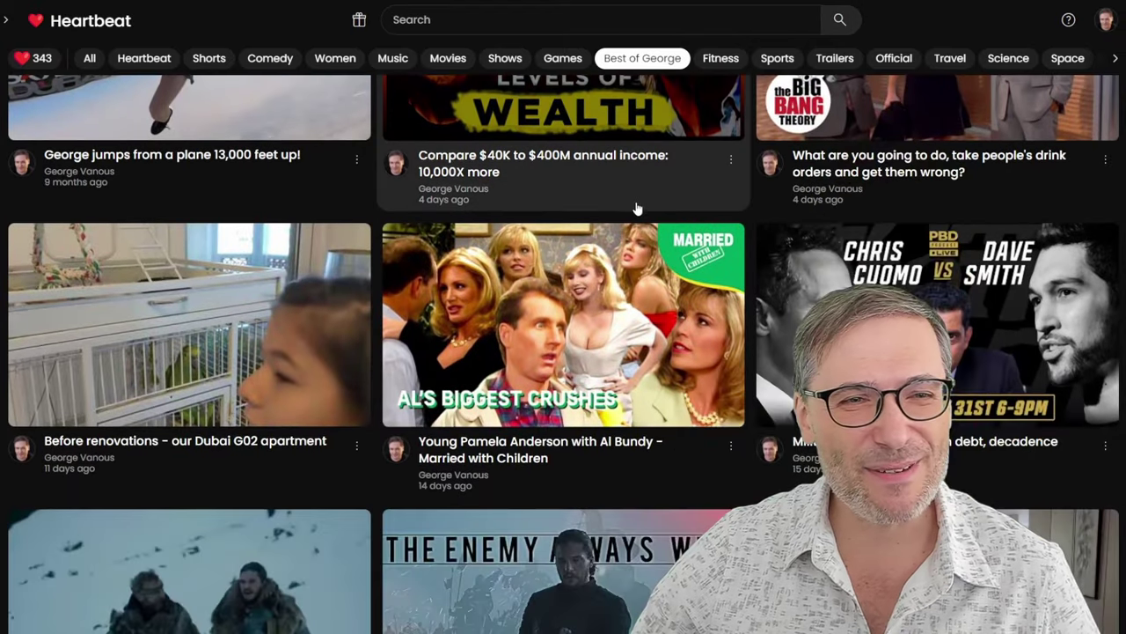
pyautogui.scroll(-2, 639, 187)
pyautogui.scroll(-2, 639, 187)
pyautogui.scroll(-2, 627, 185)
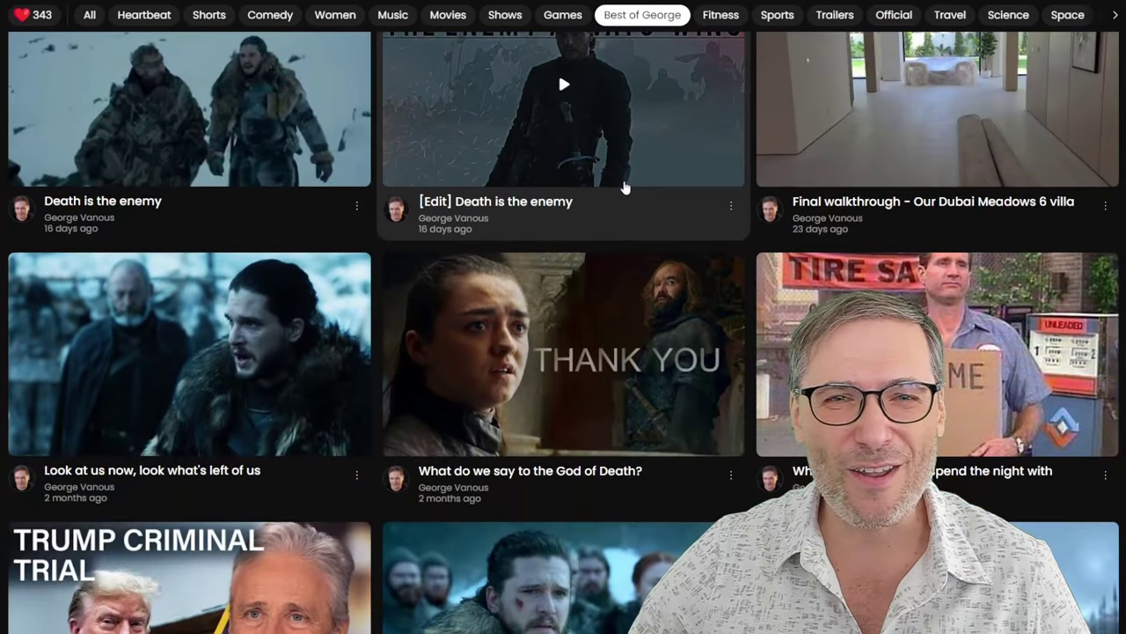
pyautogui.scroll(-2, 611, 179)
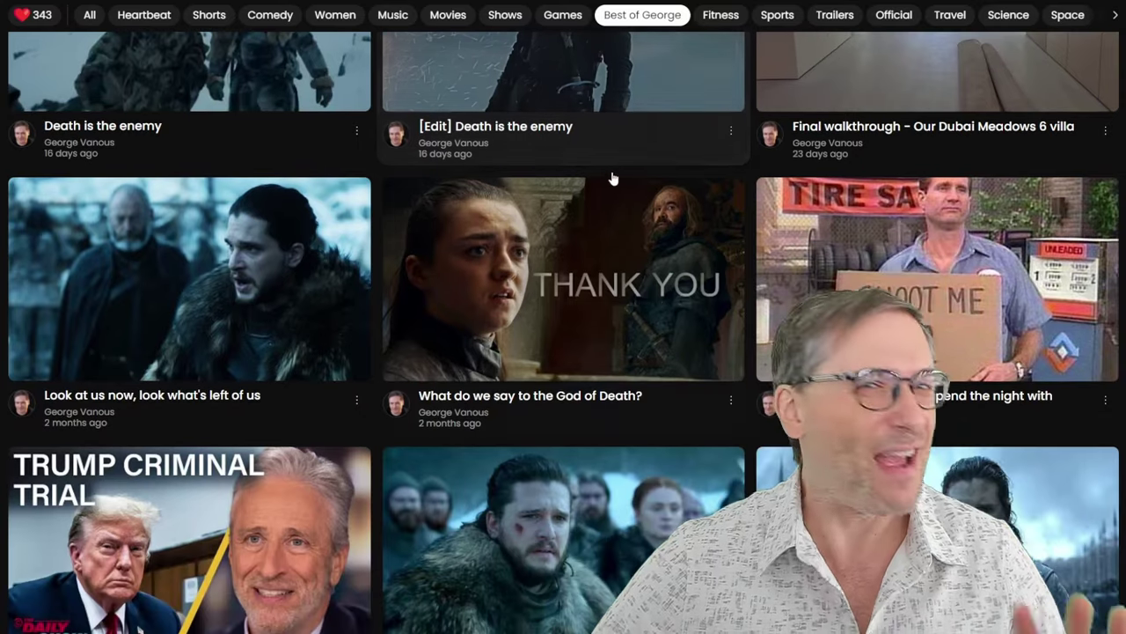
pyautogui.scroll(-2, 625, 176)
pyautogui.scroll(-2, 638, 190)
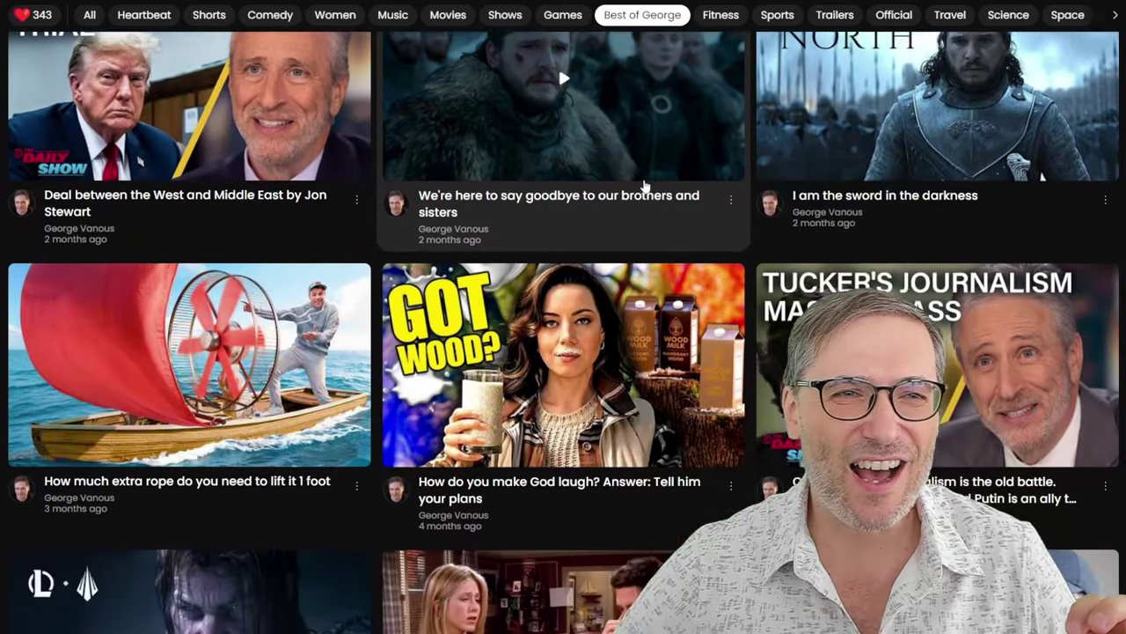
pyautogui.scroll(-2, 651, 219)
pyautogui.scroll(-1, 652, 225)
pyautogui.scroll(-2, 640, 233)
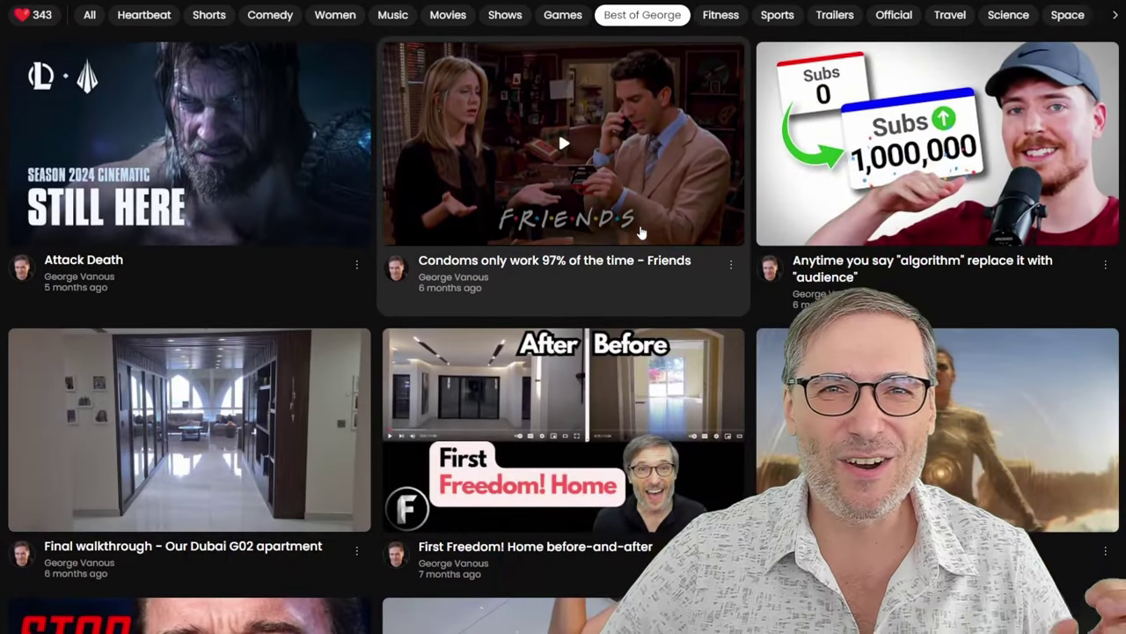
pyautogui.scroll(-3, 638, 224)
pyautogui.scroll(-2, 644, 222)
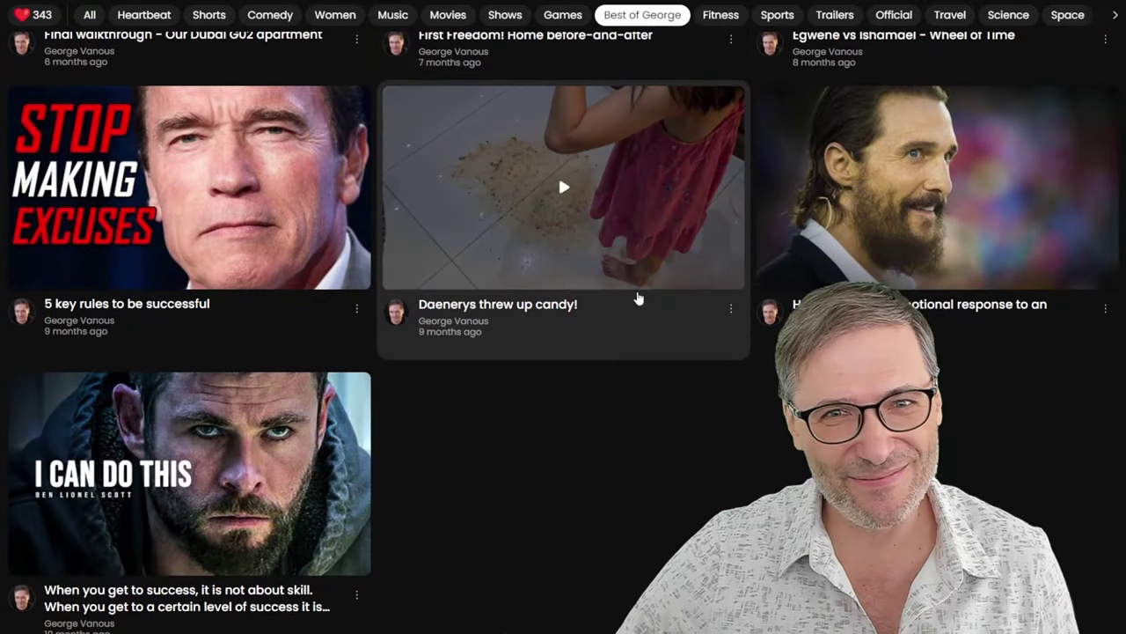
pyautogui.scroll(2, 642, 286)
pyautogui.scroll(2, 642, 286)
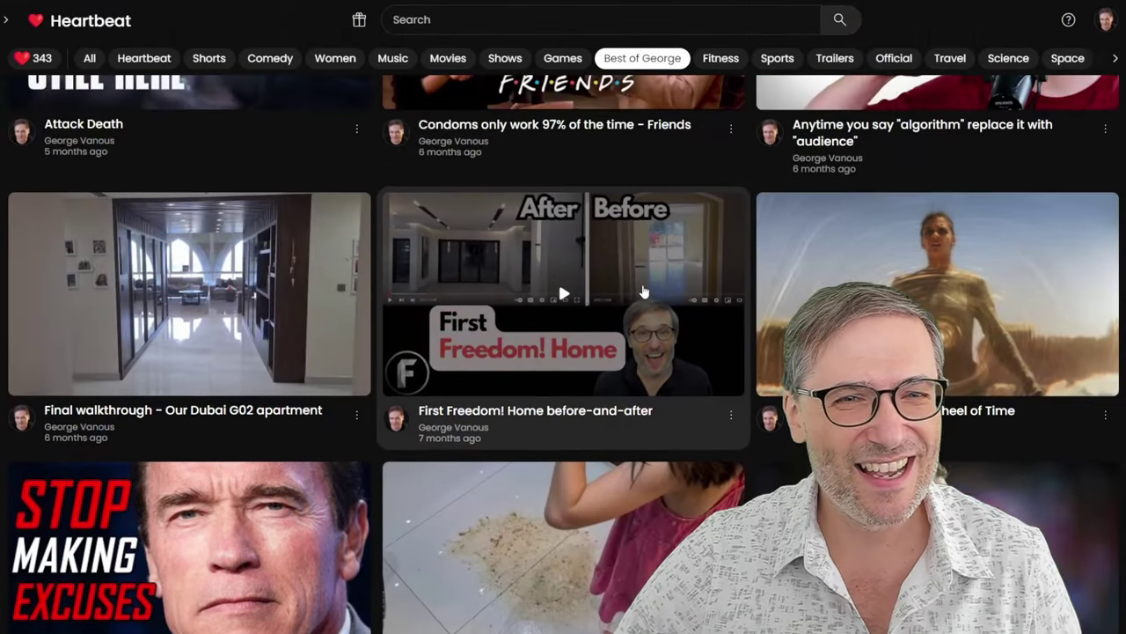
pyautogui.scroll(4, 646, 292)
pyautogui.scroll(4, 647, 286)
pyautogui.scroll(8, 648, 283)
pyautogui.scroll(4, 649, 282)
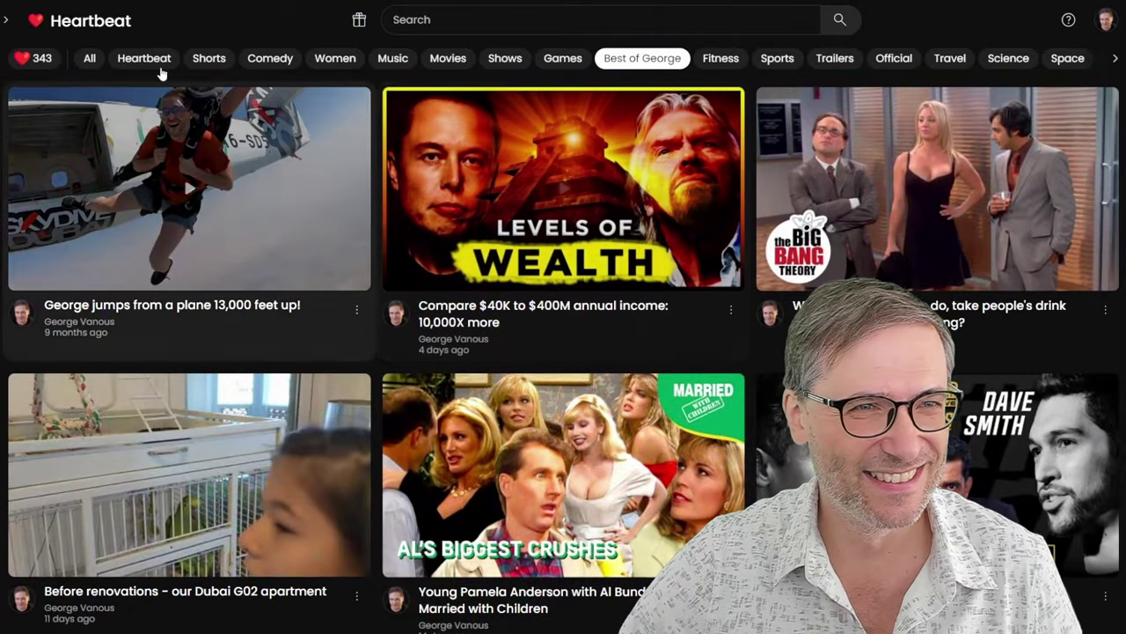
# Open your own profile's Playlists tab, listing Good and Star Blazers s01e01-02.
pyautogui.click(86, 26)
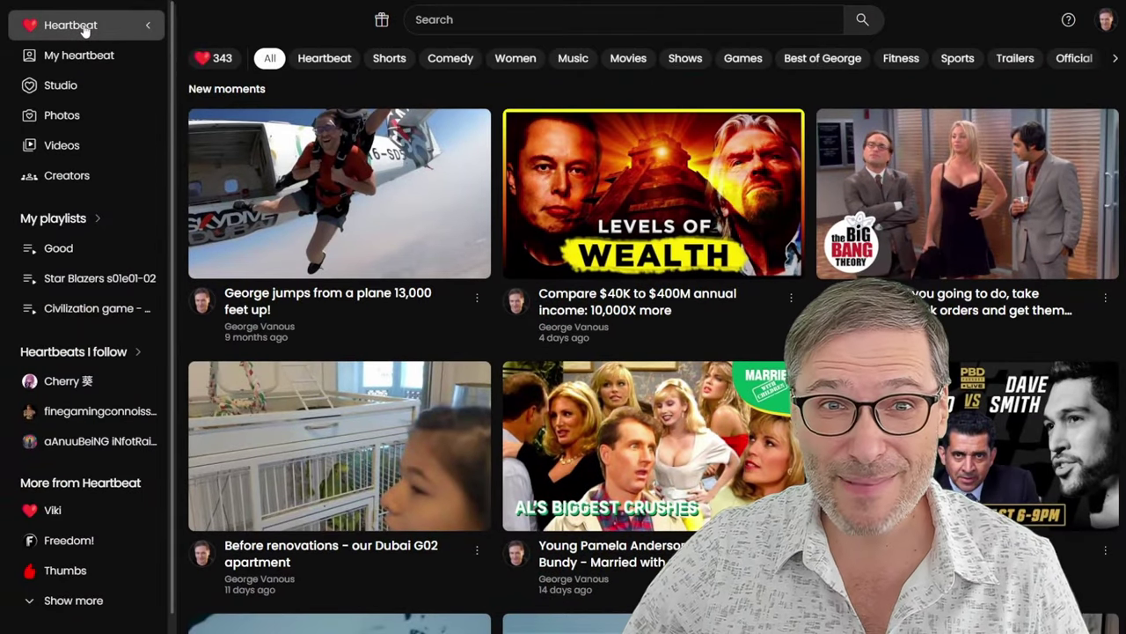
pyautogui.click(86, 26)
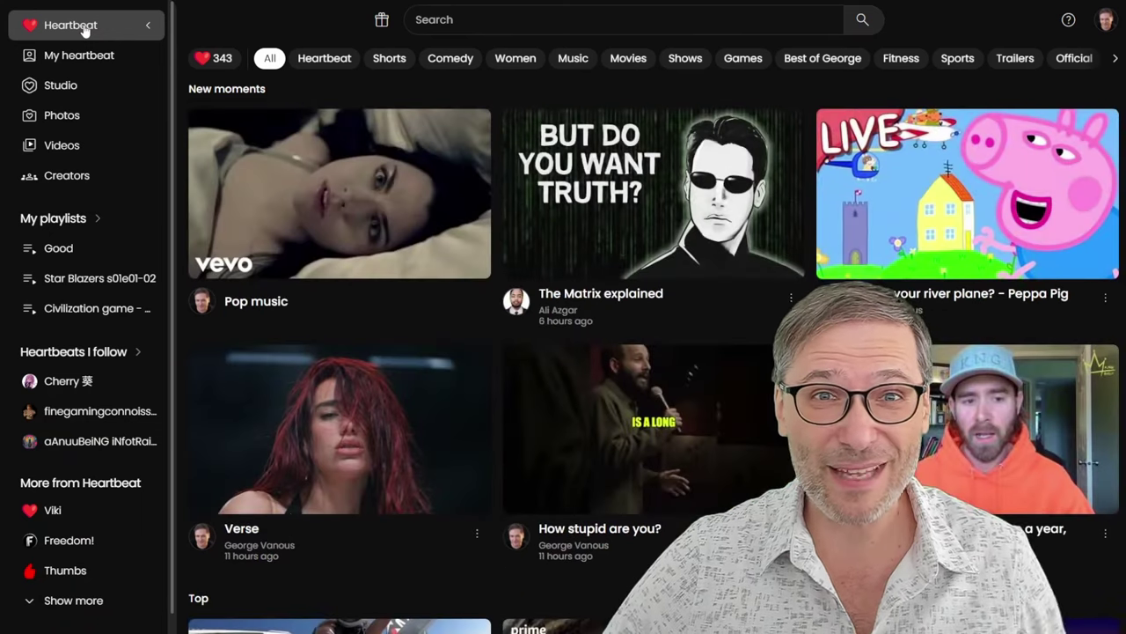
pyautogui.click(88, 58)
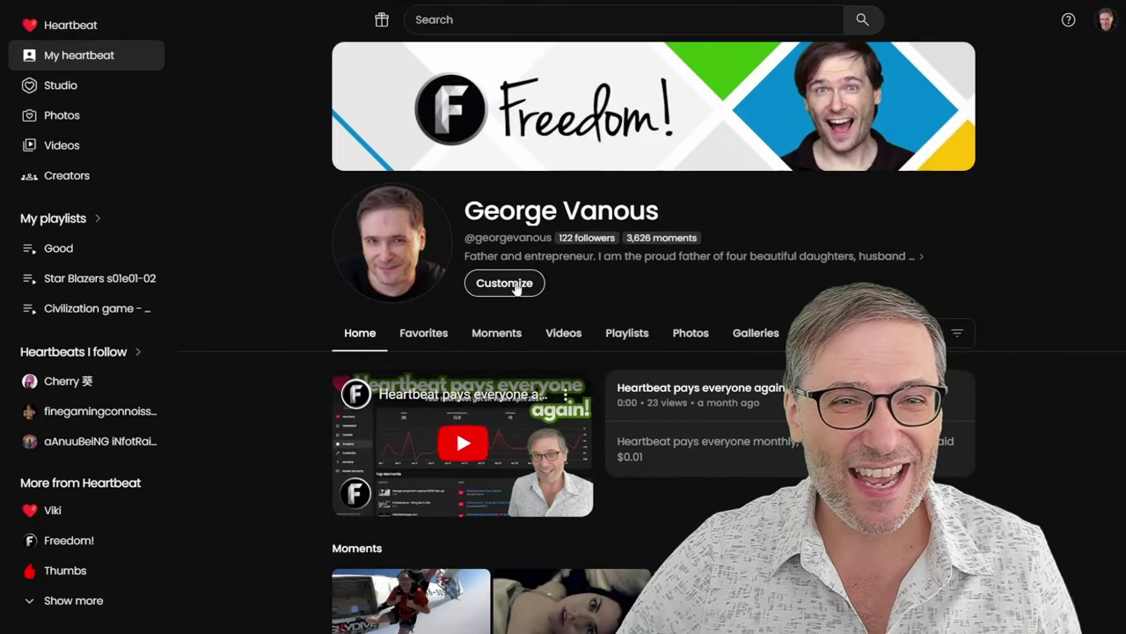
pyautogui.click(619, 335)
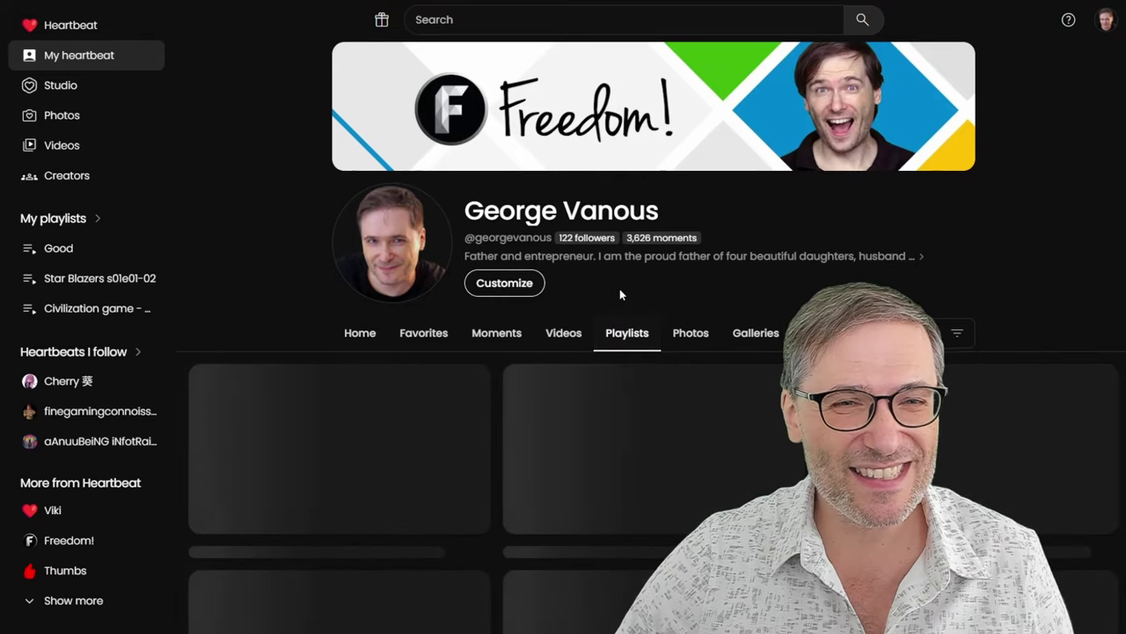
pyautogui.scroll(-1, 668, 299)
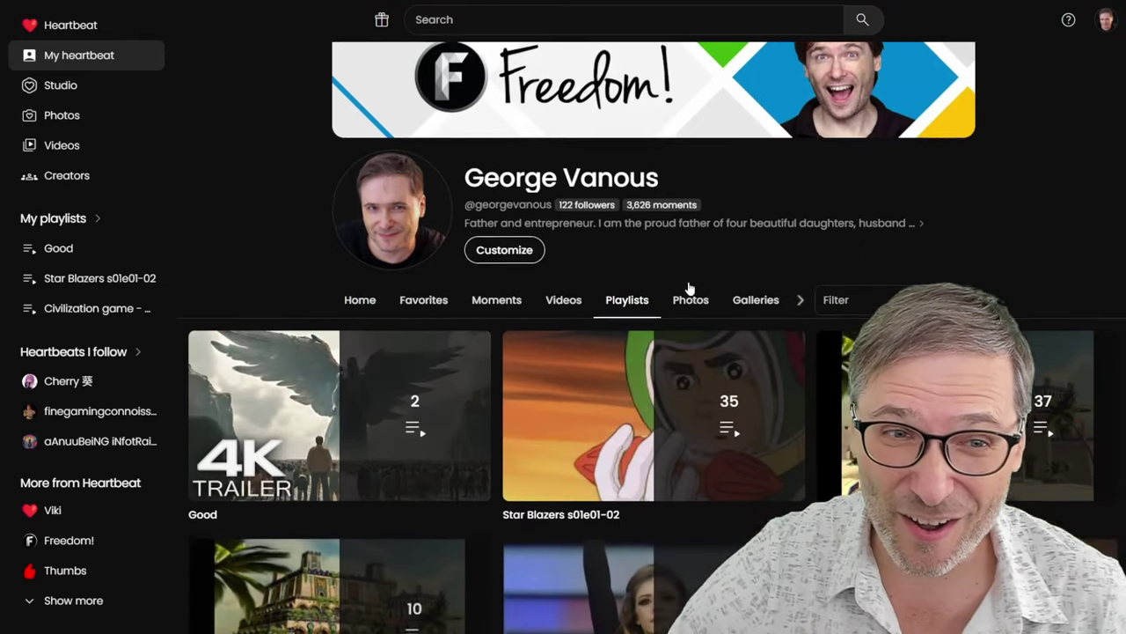
pyautogui.scroll(-2, 698, 296)
pyautogui.scroll(3, 698, 293)
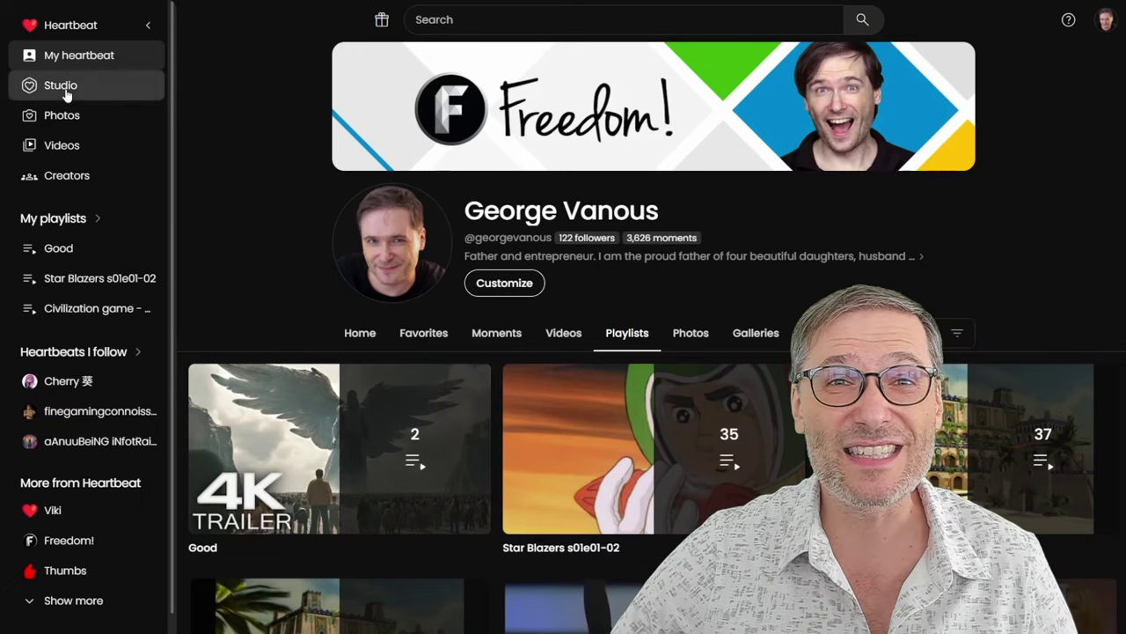
# In Studio's Content moments, select 'Super hard to eat while wearing it' and 'Mind putting your mask back on?'.
pyautogui.click(62, 86)
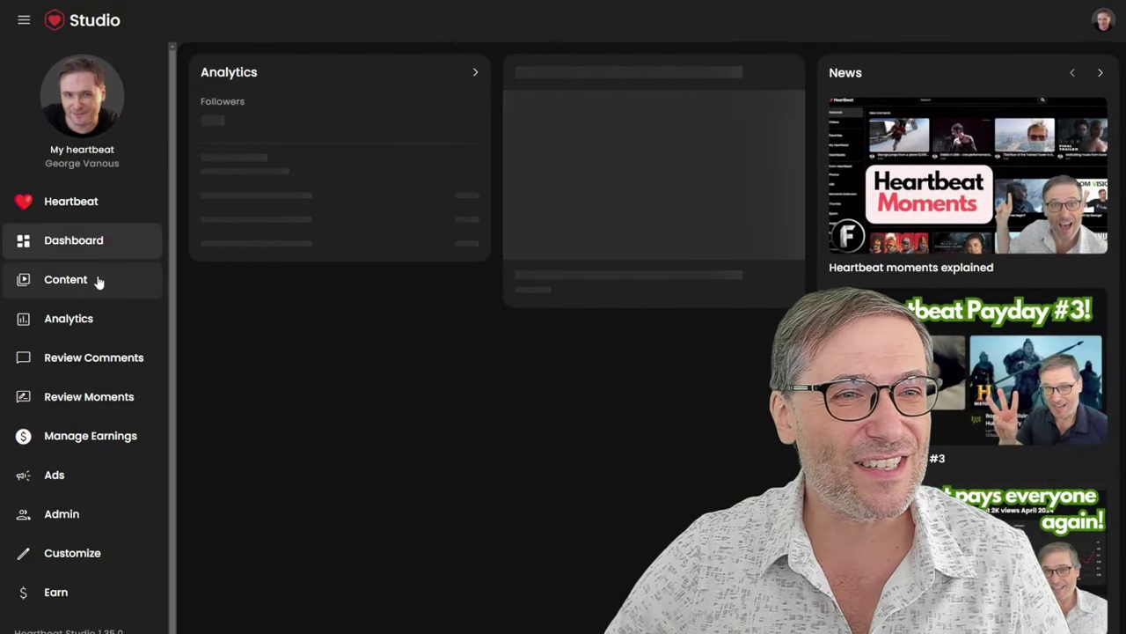
pyautogui.click(97, 282)
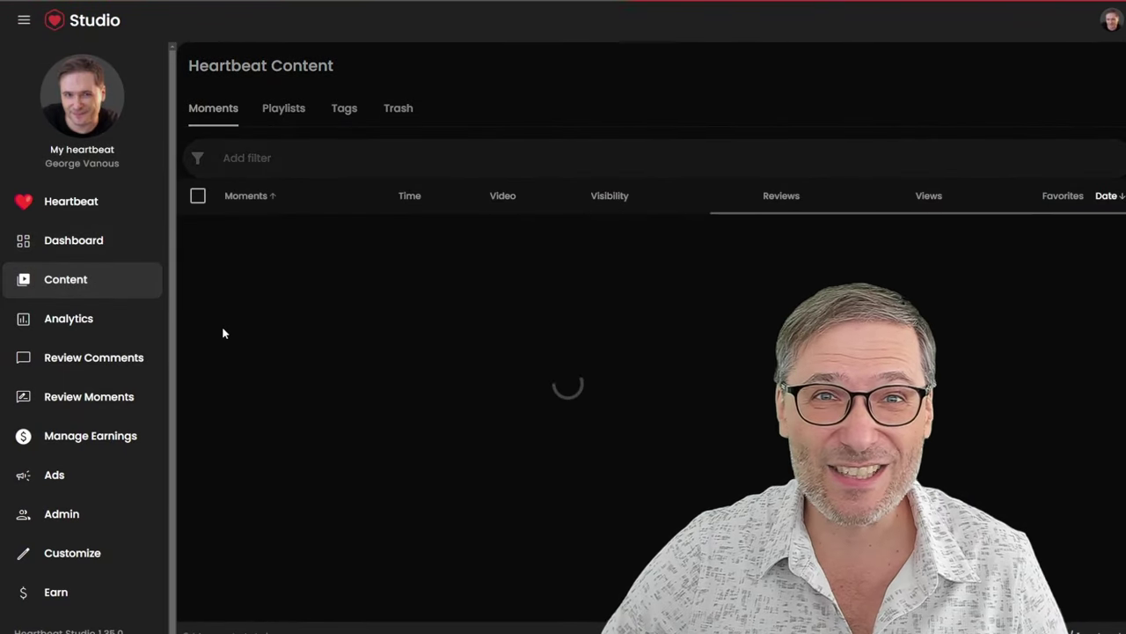
pyautogui.click(199, 299)
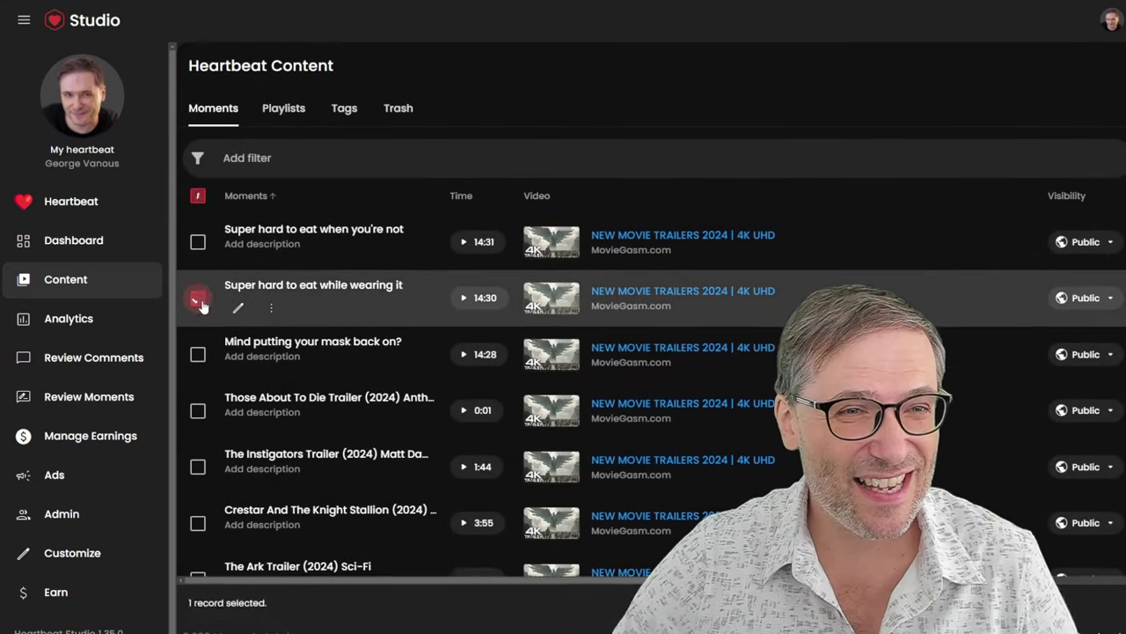
pyautogui.click(198, 403)
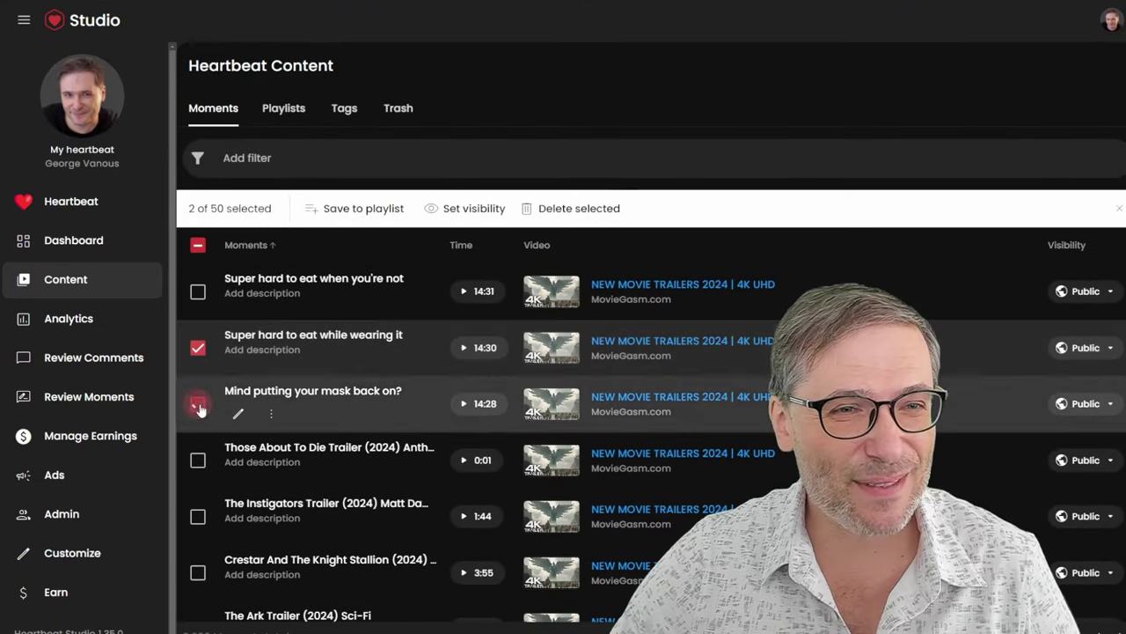
# Start saving both moments to a new playlist, then cancel and clear the selection.
pyautogui.click(342, 210)
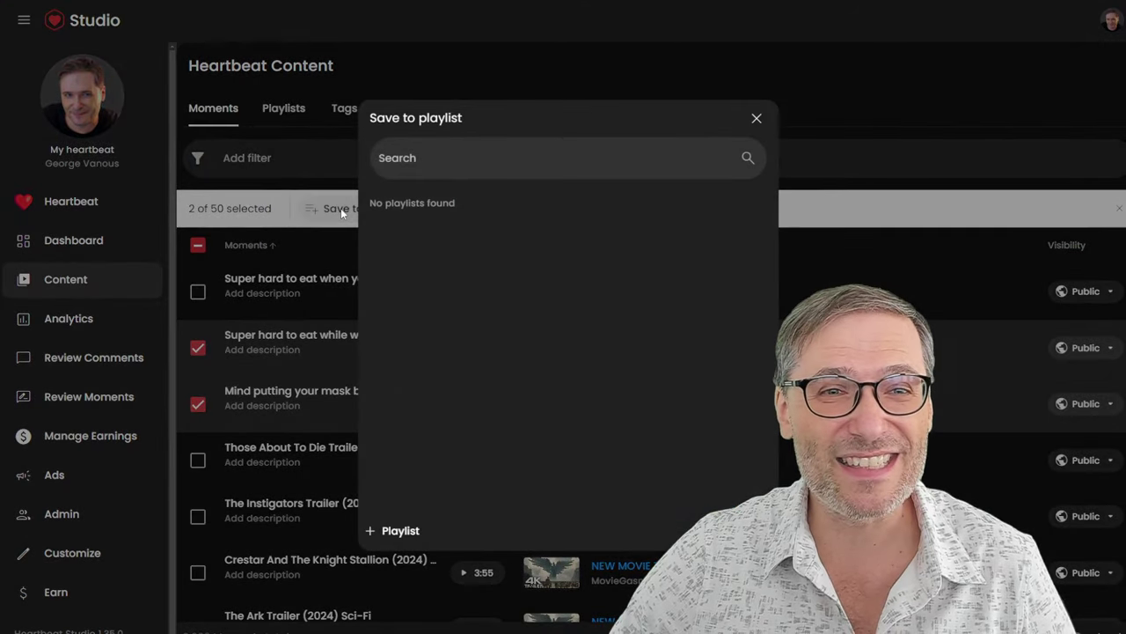
pyautogui.click(401, 531)
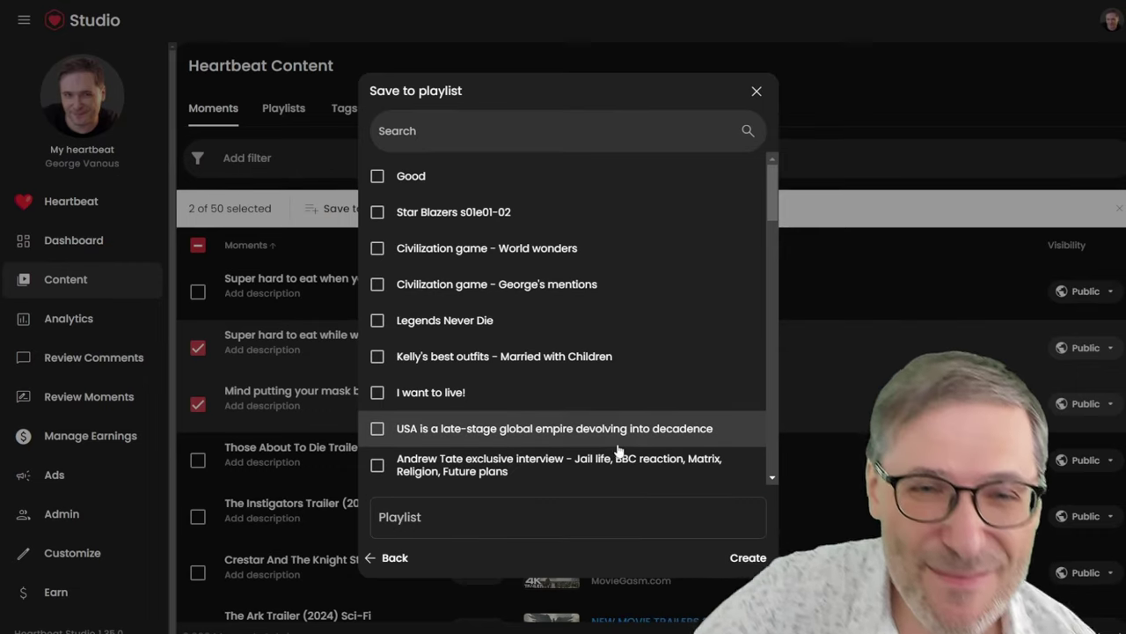
pyautogui.click(756, 92)
pyautogui.click(197, 246)
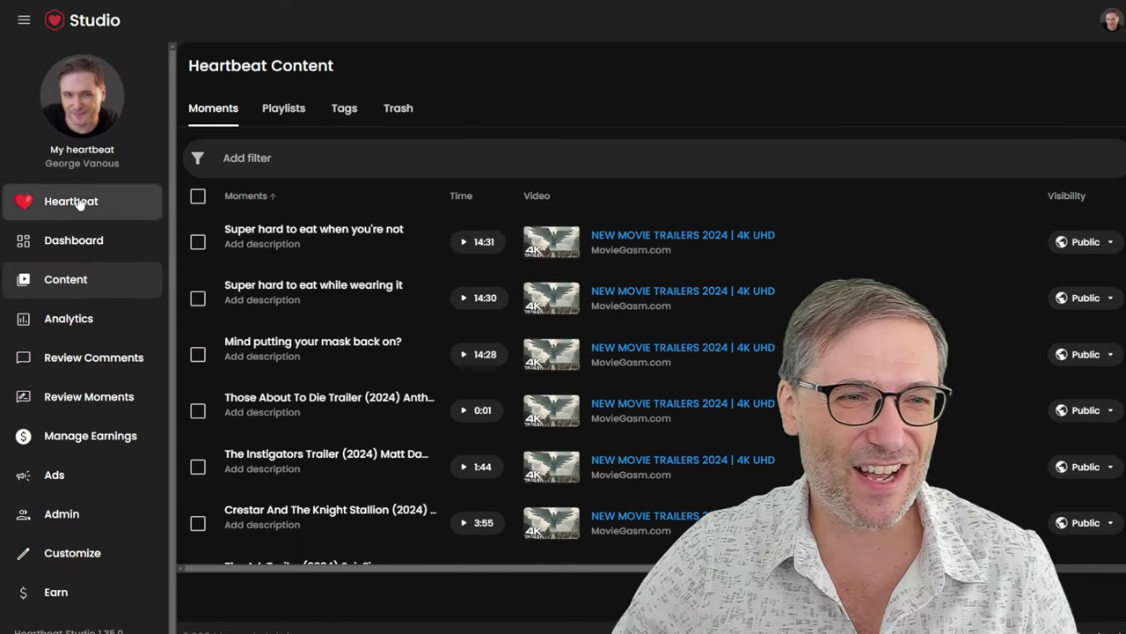
# View the Vi.ki thumbnail split testing article, deselect its title, and return to Heartbeat home.
pyautogui.click(77, 206)
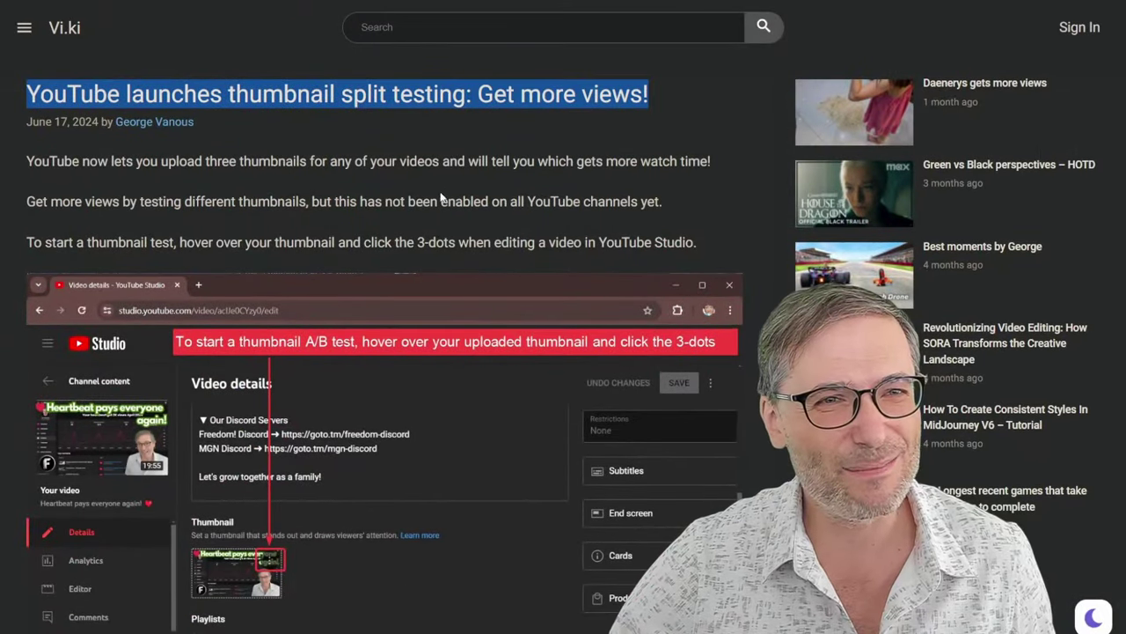
pyautogui.click(392, 186)
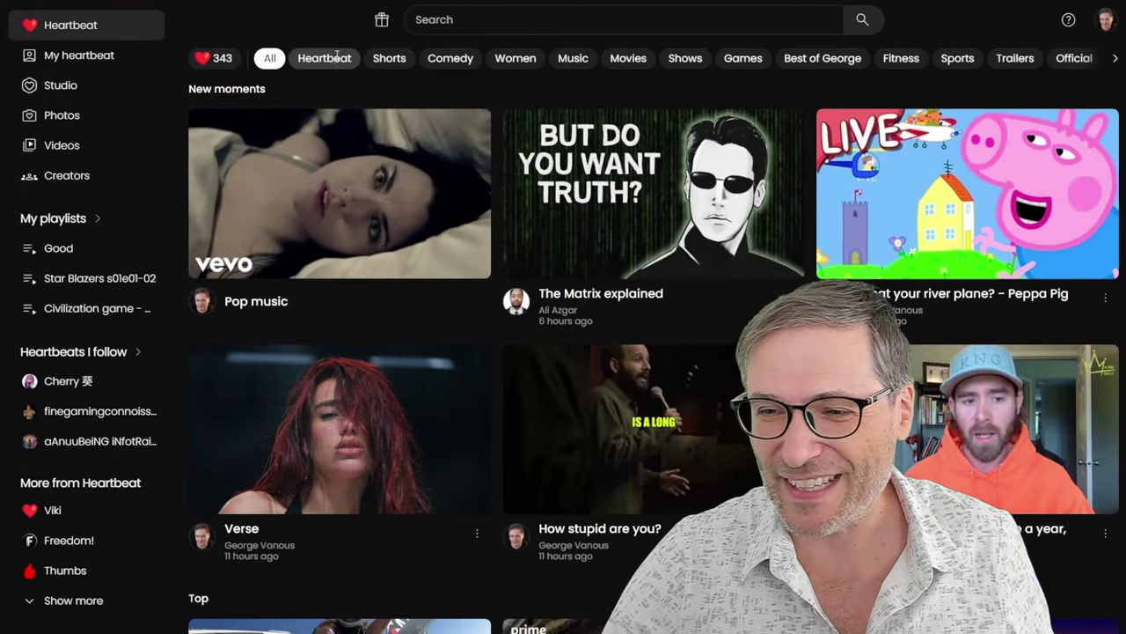
# Play Heartbeat Payday #3 from the Heartbeat category, pause it, close More videos, and go home.
pyautogui.click(323, 58)
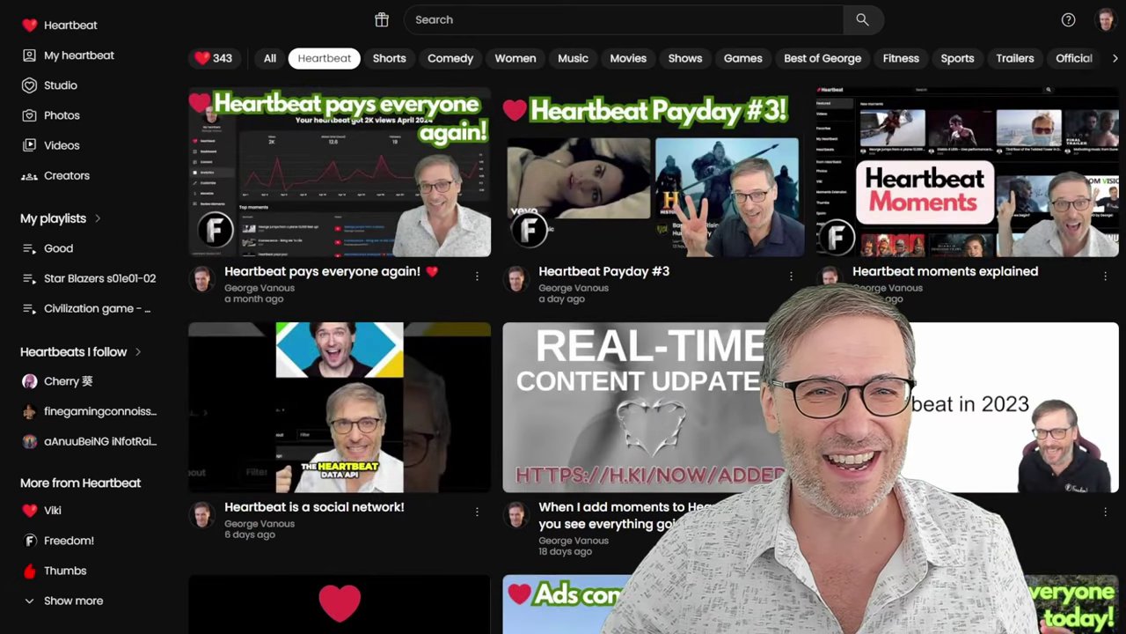
pyautogui.moveTo(653, 171)
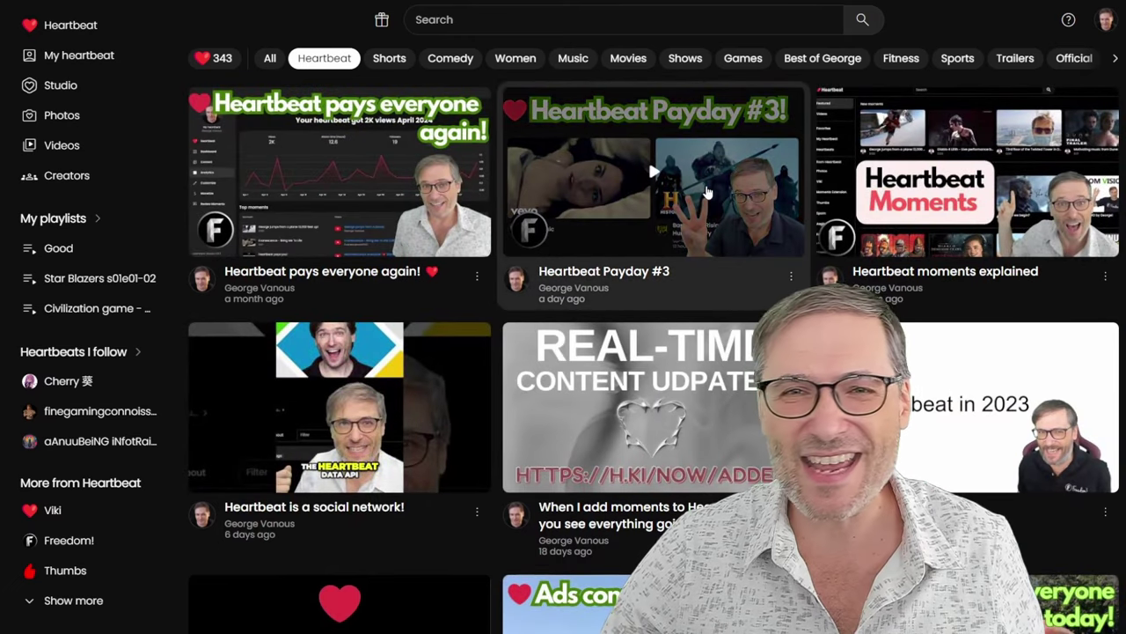
pyautogui.click(707, 191)
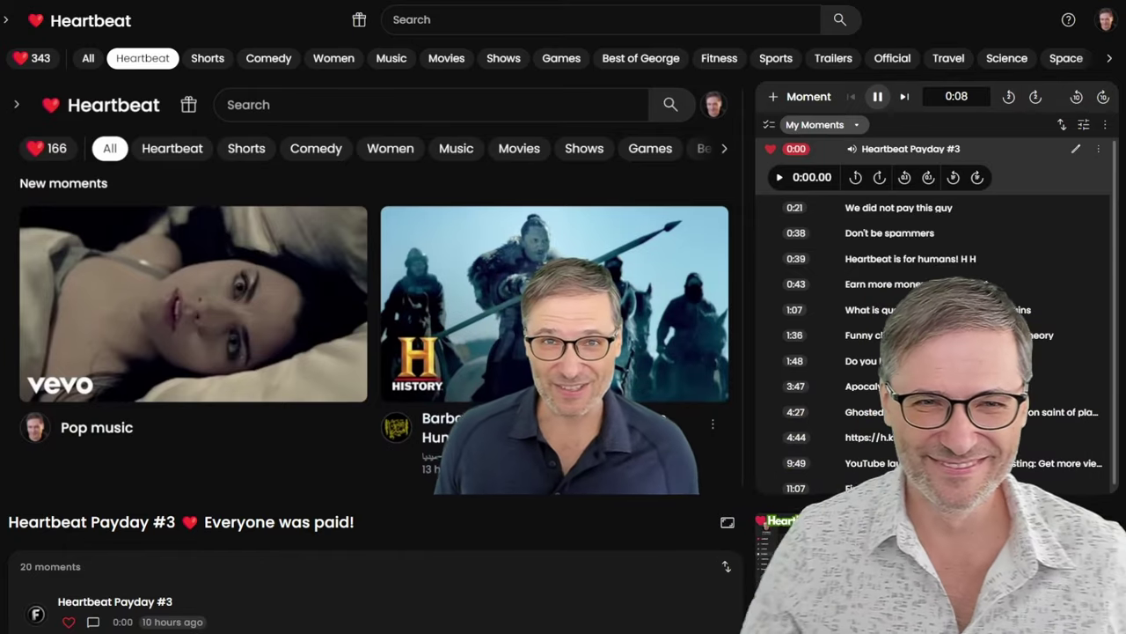
pyautogui.click(428, 315)
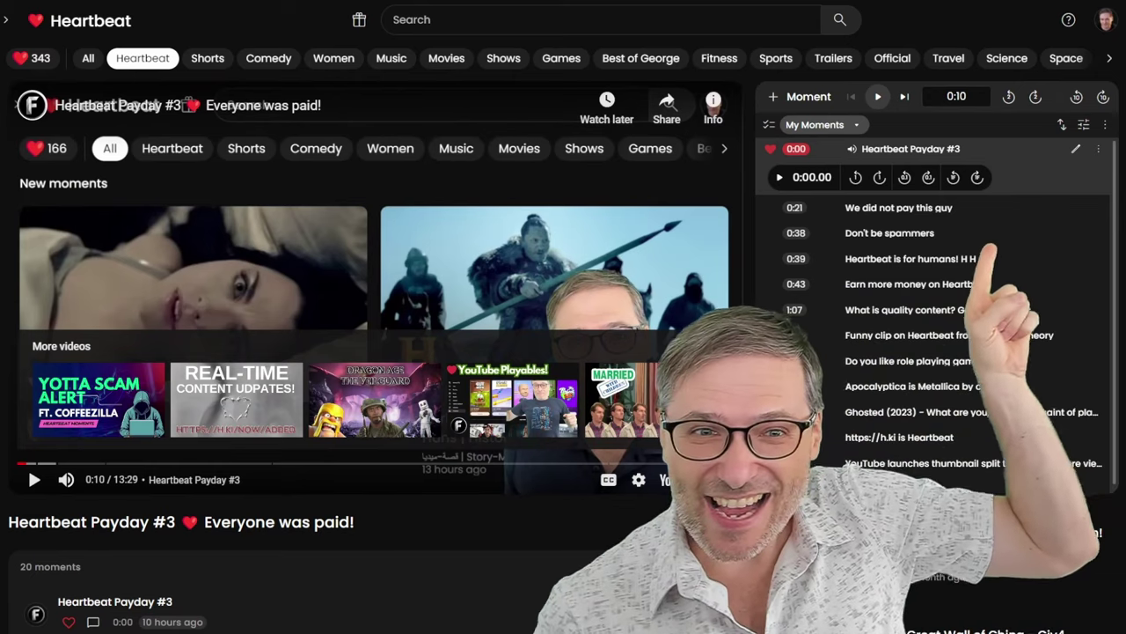
pyautogui.moveTo(374, 352)
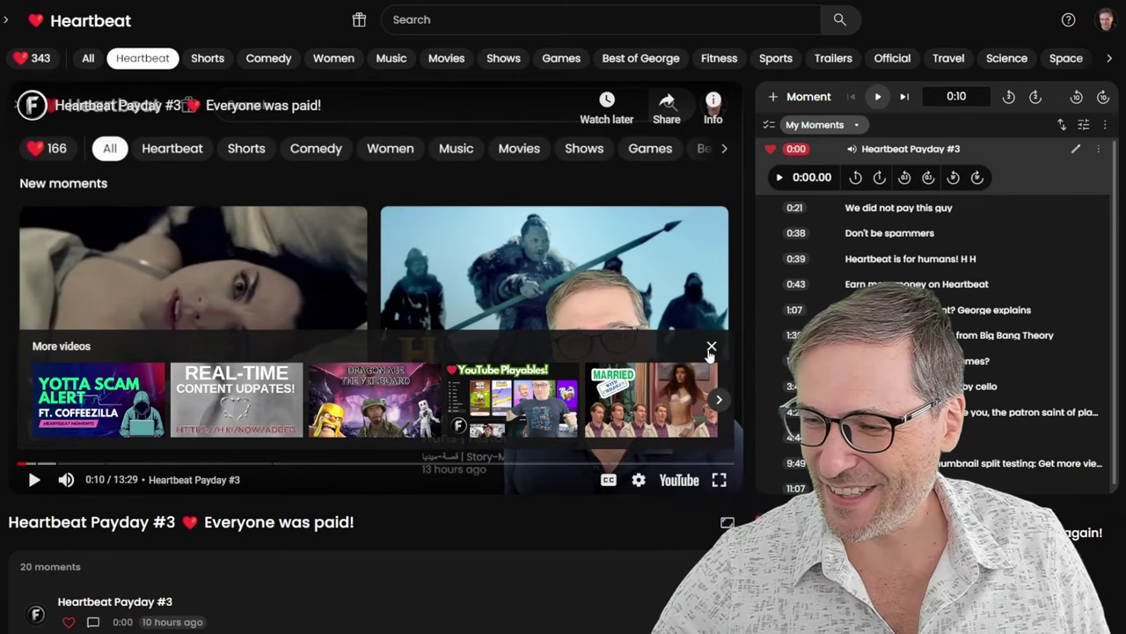
pyautogui.click(711, 348)
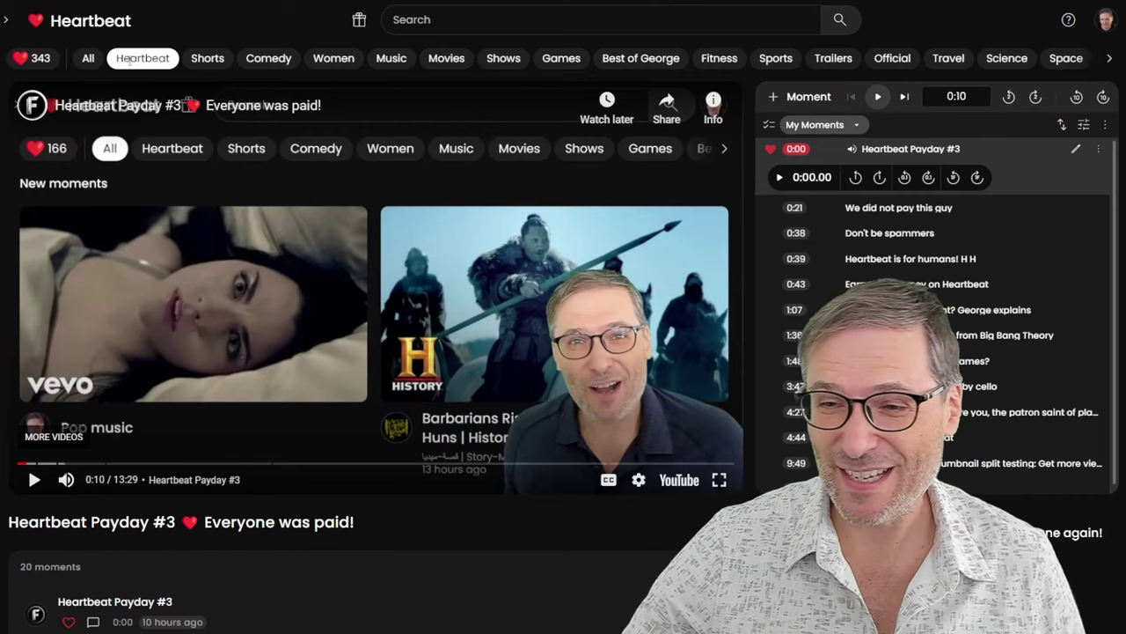
pyautogui.click(79, 16)
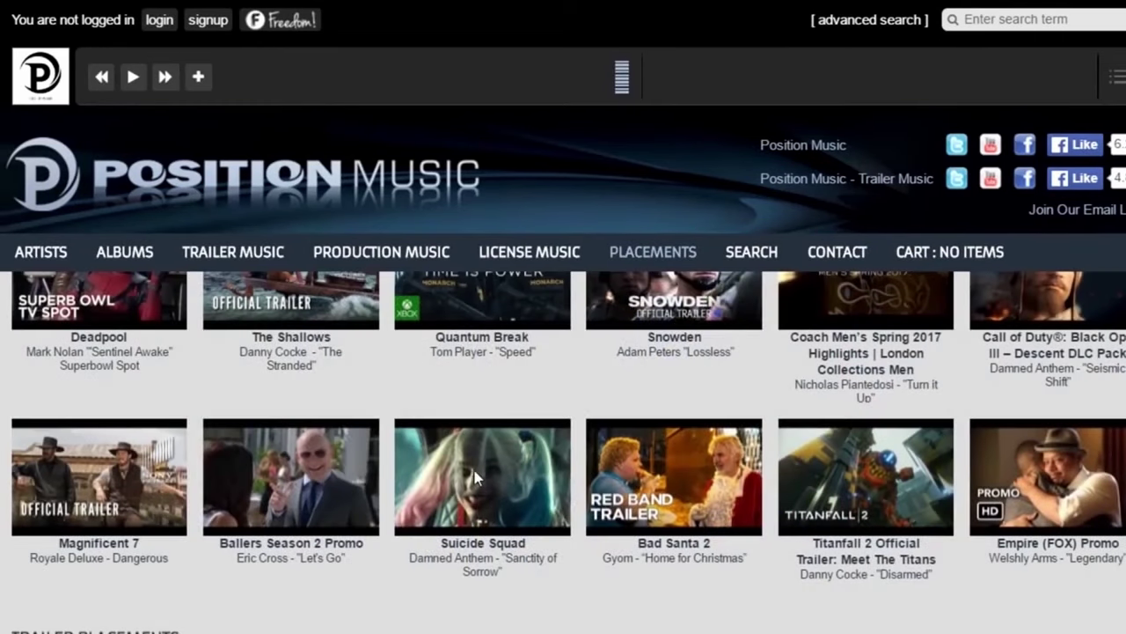
# Play the Suicide Squad trailer, browse Epidemic Sound, switch Discord to MGN, and play Freedom!'s featured video.
pyautogui.click(475, 478)
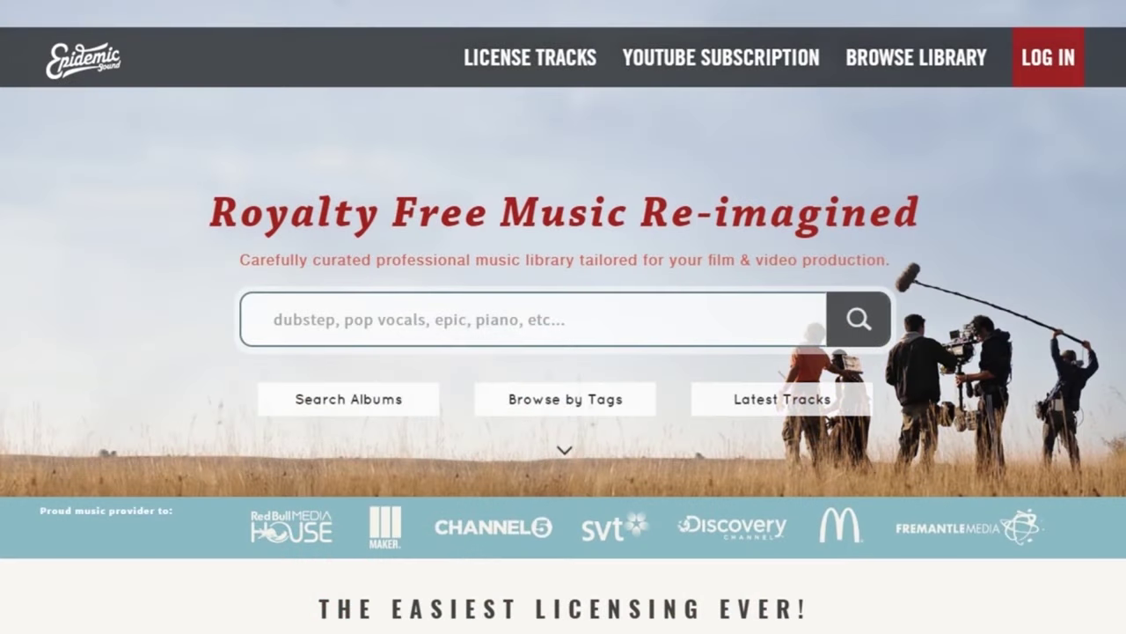
pyautogui.scroll(-5, 563, 317)
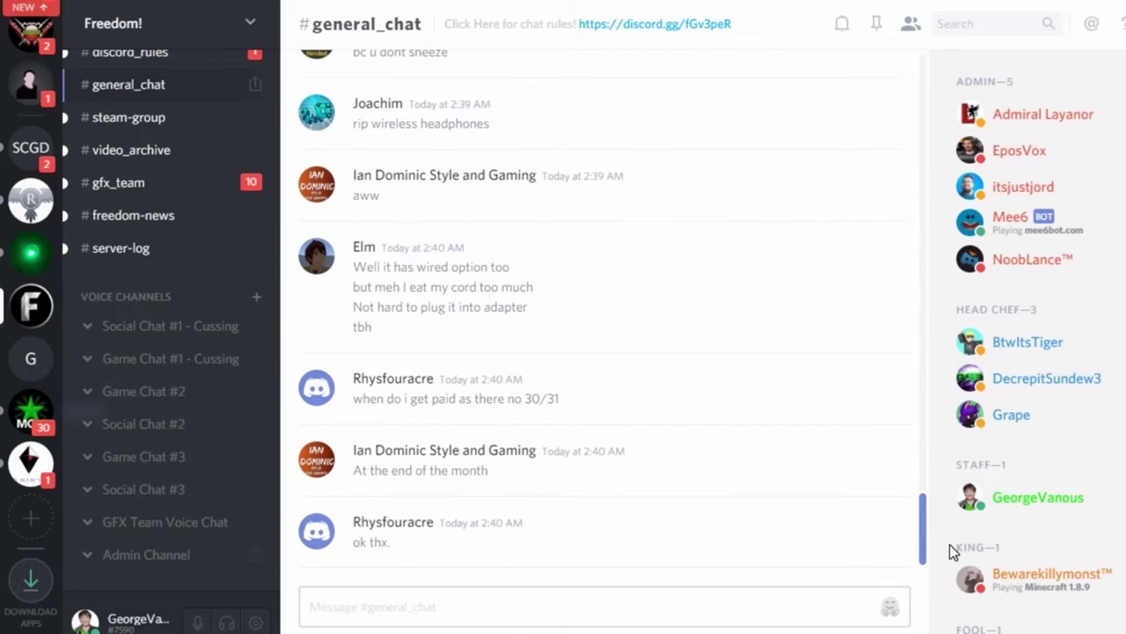
pyautogui.click(30, 422)
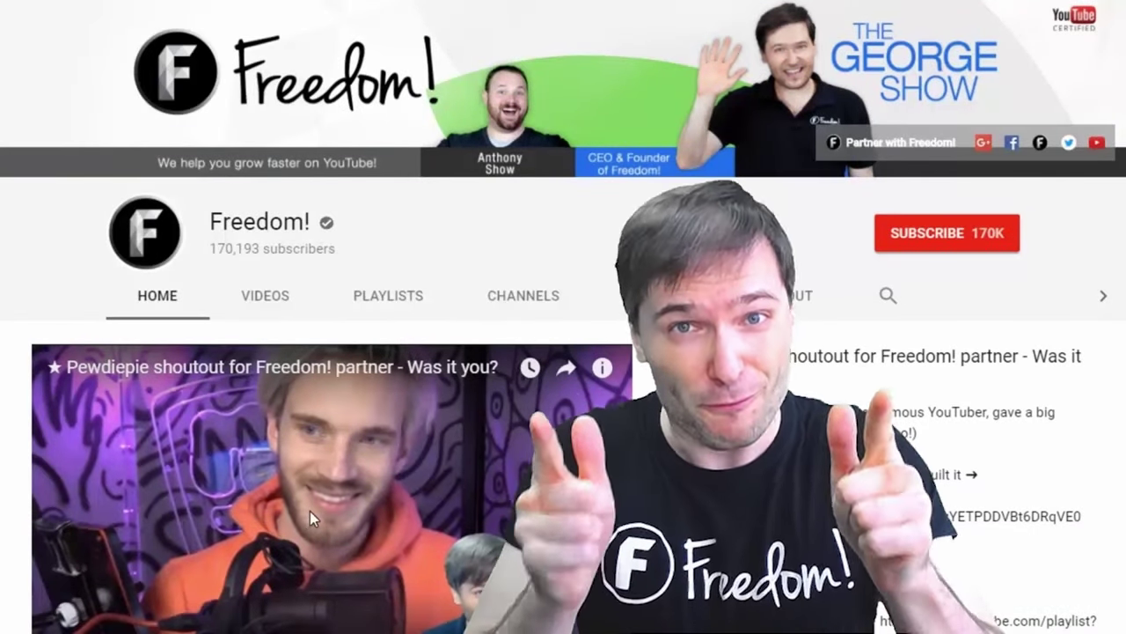
pyautogui.click(310, 510)
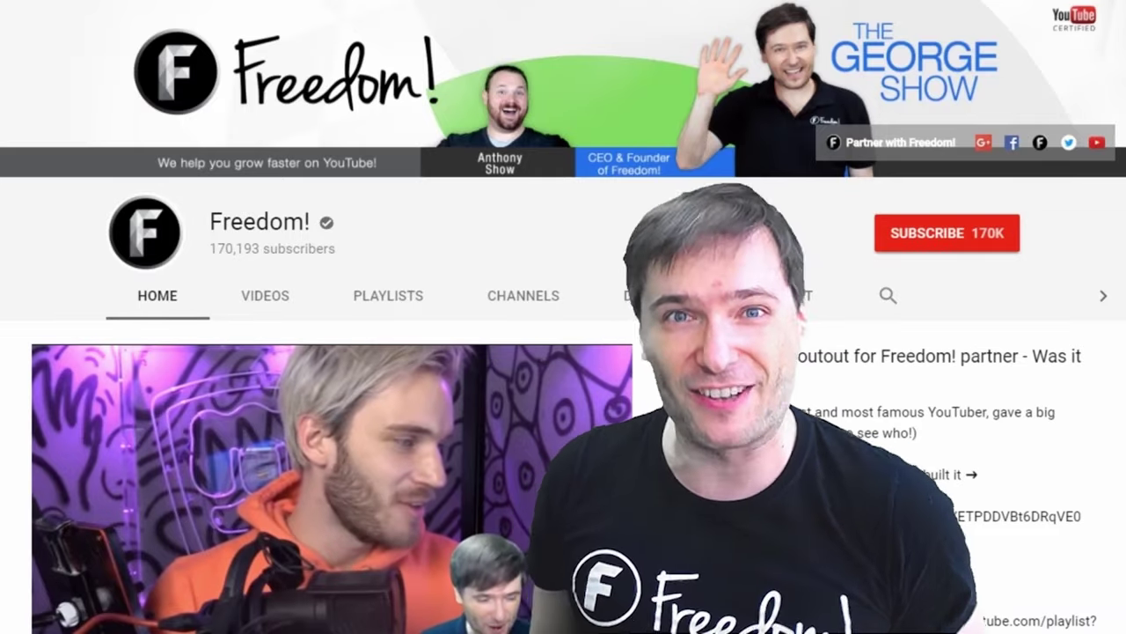